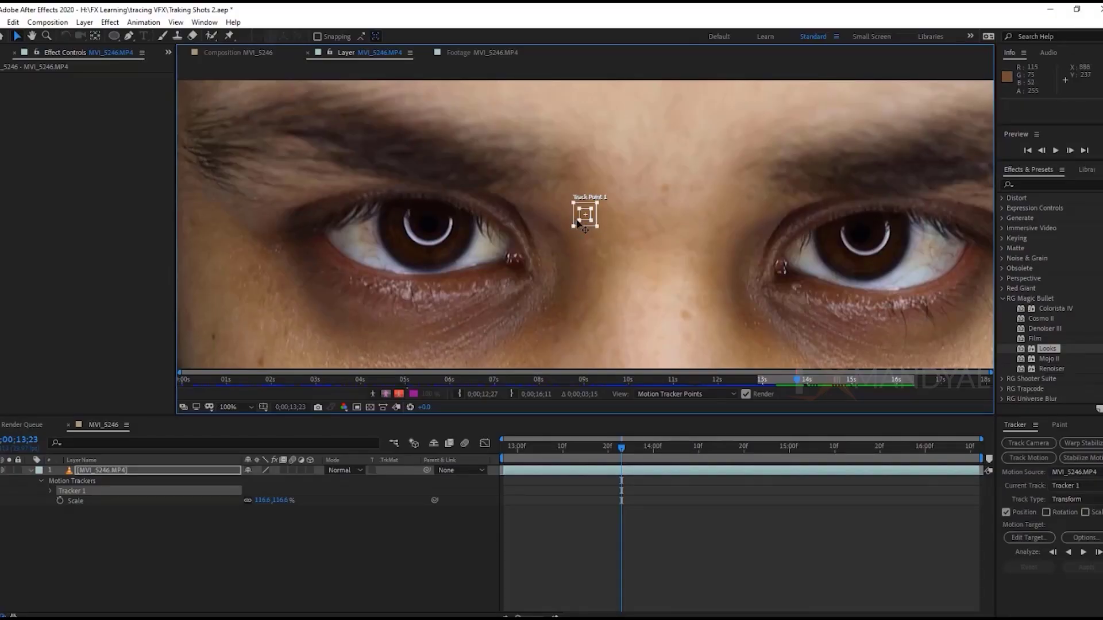
- Widen Track Point 1's search box and place it beneath the right eye, after undoing a trial track
drag(562, 227, 572, 219)
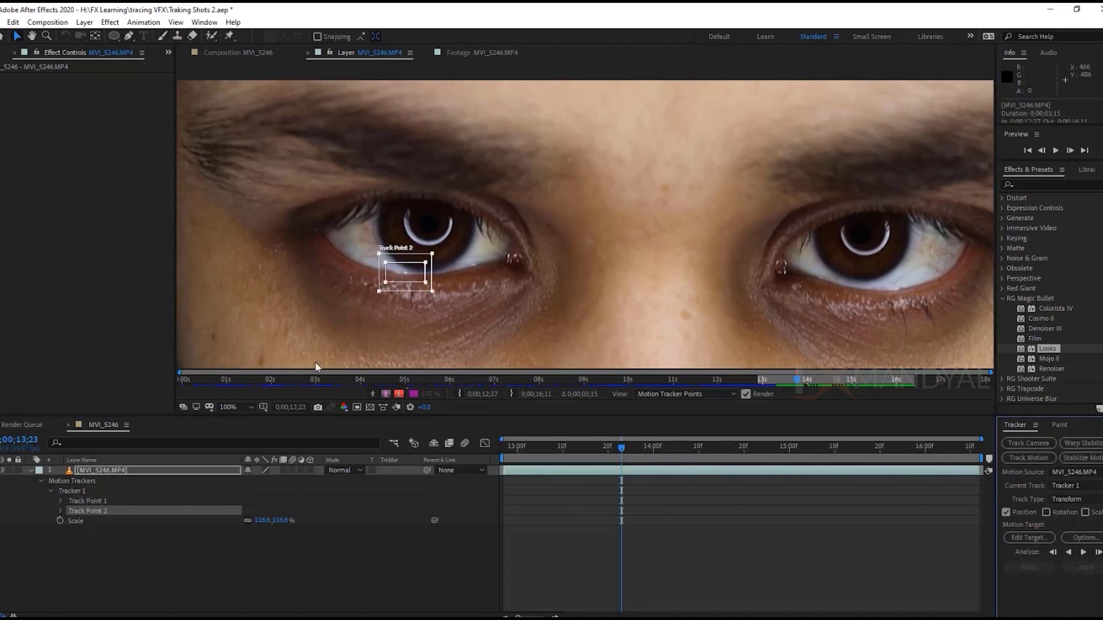
drag(412, 275, 897, 290)
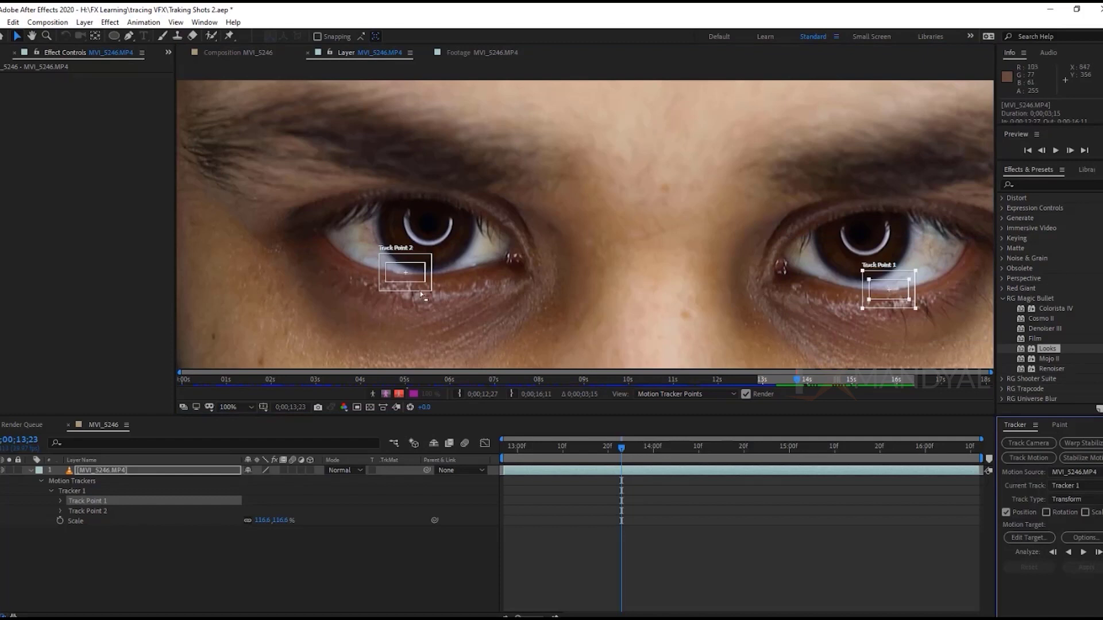
click(1083, 553)
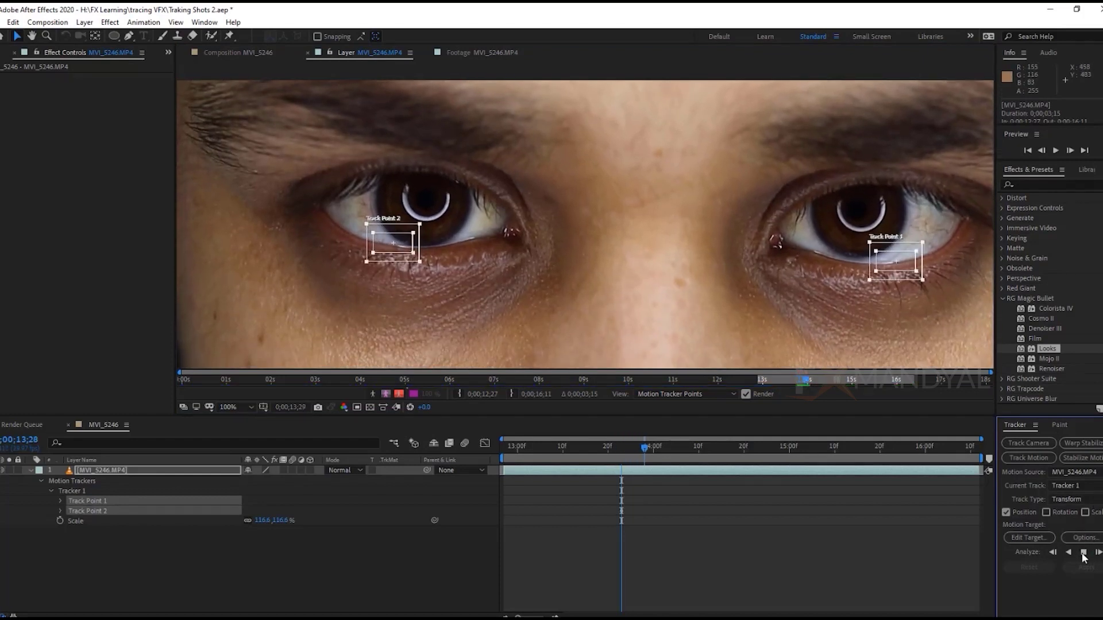
click(1084, 553)
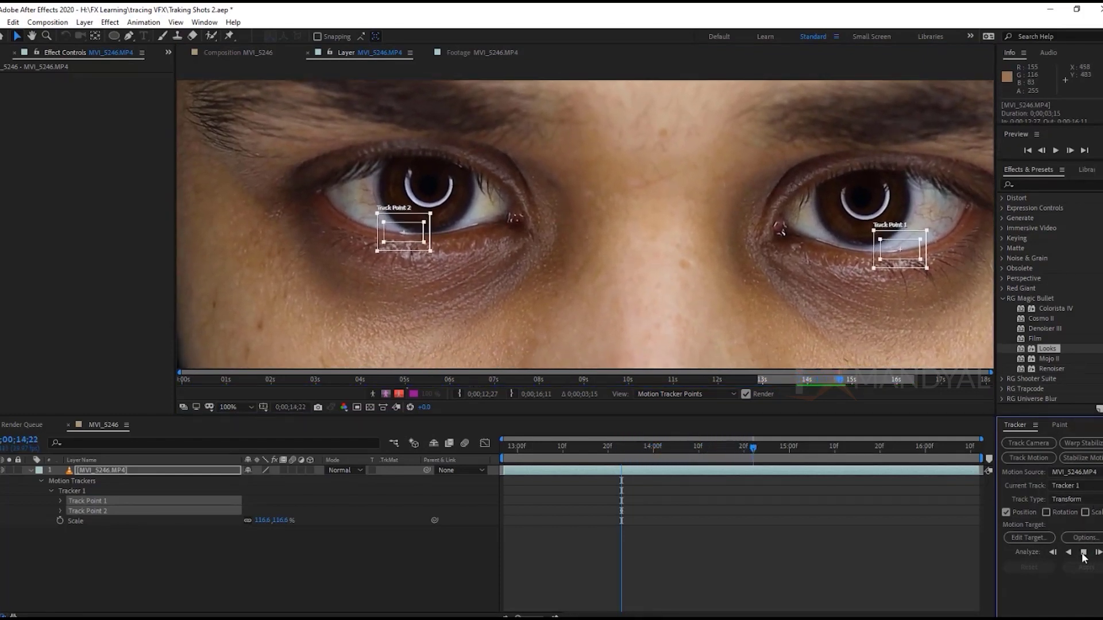
key(ctrl+z)
drag(900, 297, 943, 286)
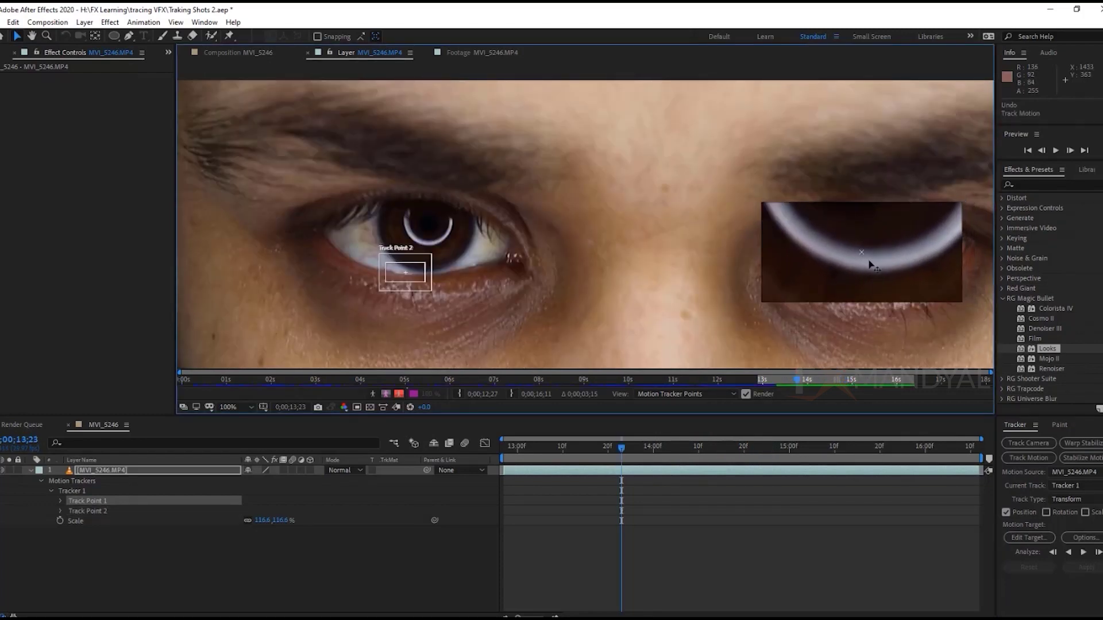
- Analyze both track points forward, then track them backward frame by frame from the start frame
click(1083, 553)
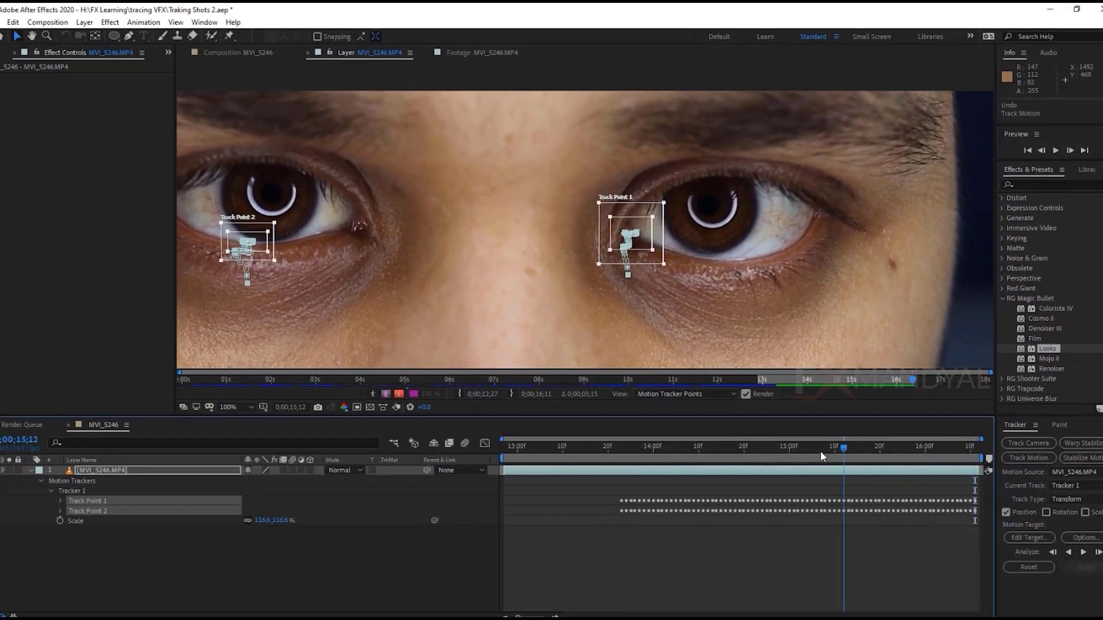
drag(821, 450, 620, 460)
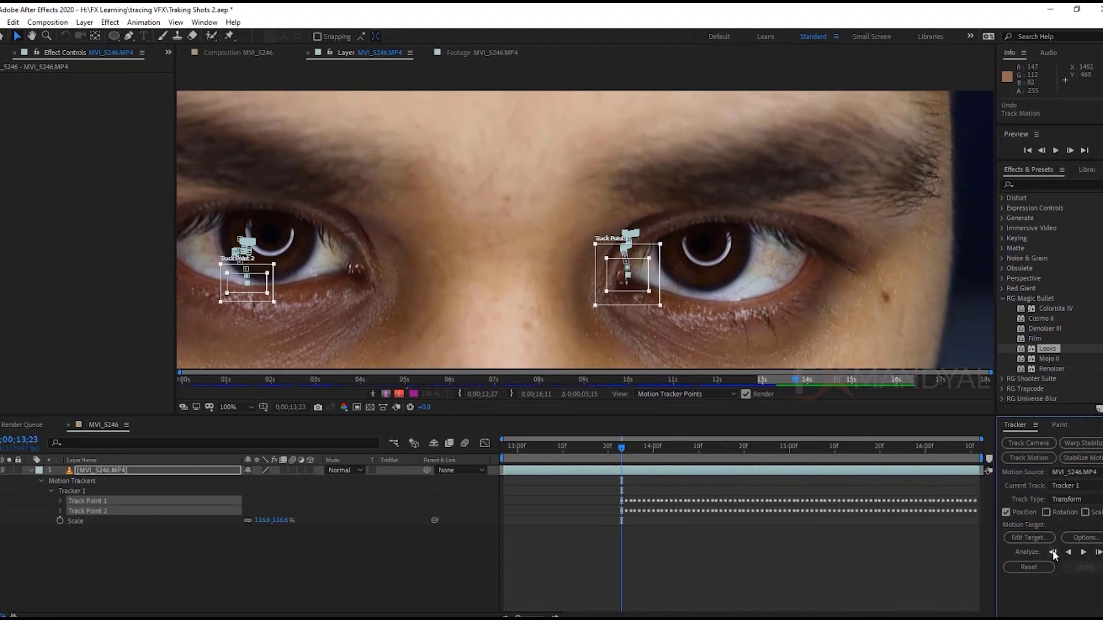
click(1053, 552)
click(1052, 552)
click(1052, 552)
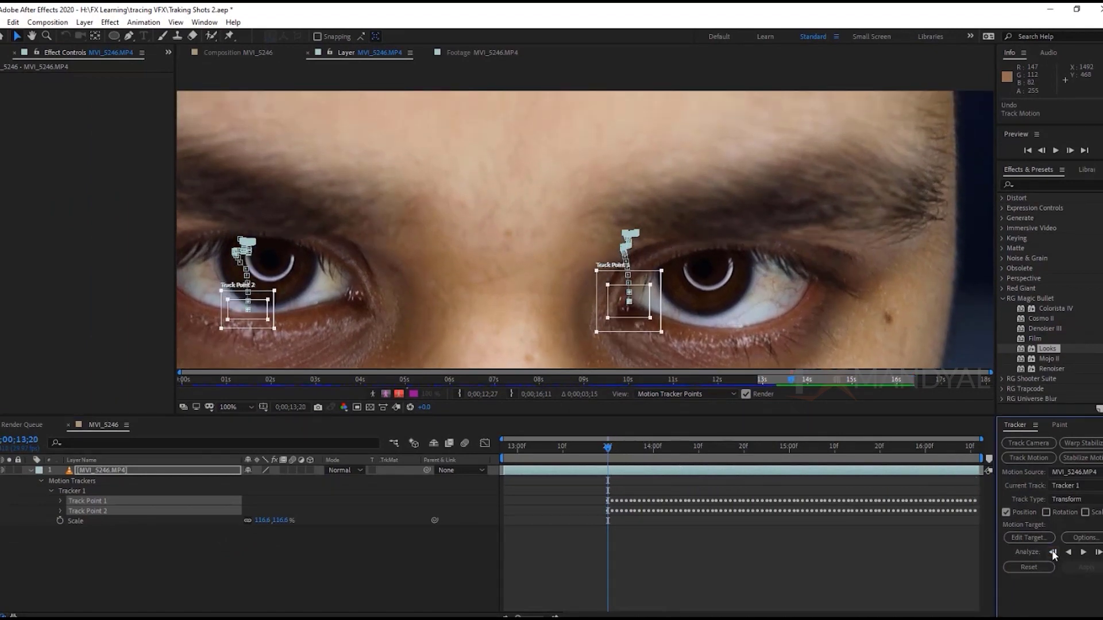
click(1052, 552)
click(1052, 552)
click(1053, 552)
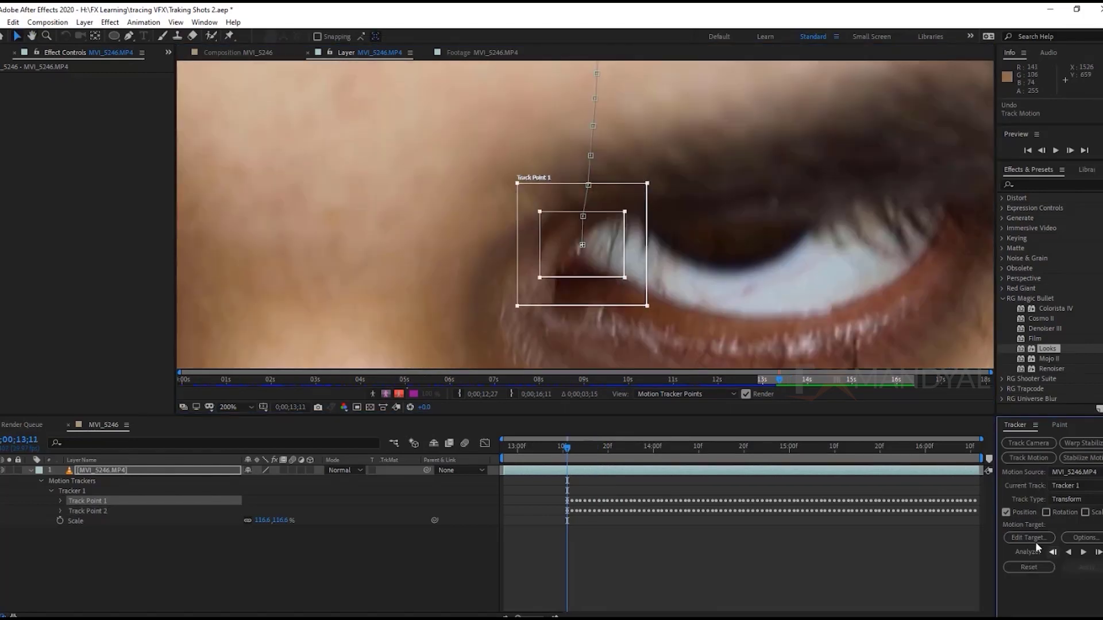
- Hand-correct Track Point 1 back onto the eye corner while tracking back single frames
drag(610, 248, 608, 253)
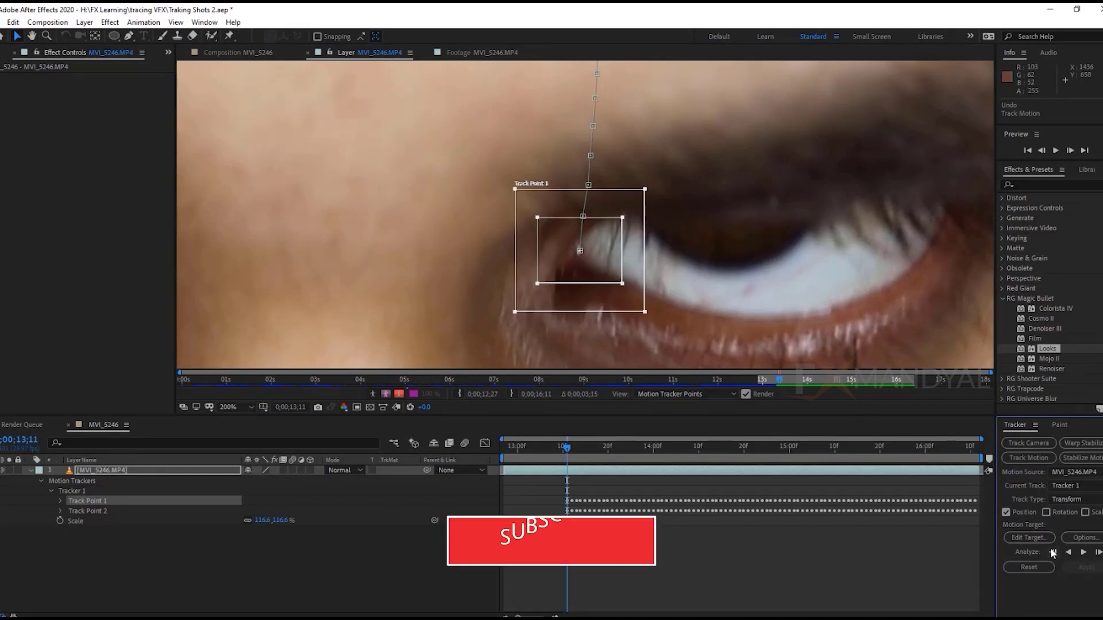
key(Page_Up)
drag(602, 282, 601, 279)
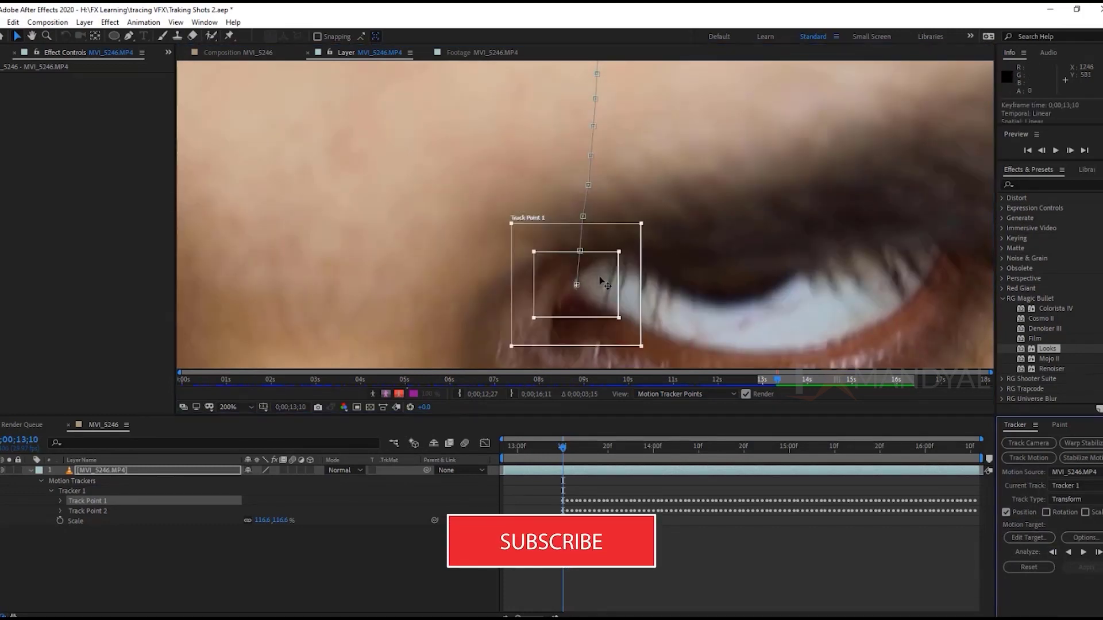
click(1053, 553)
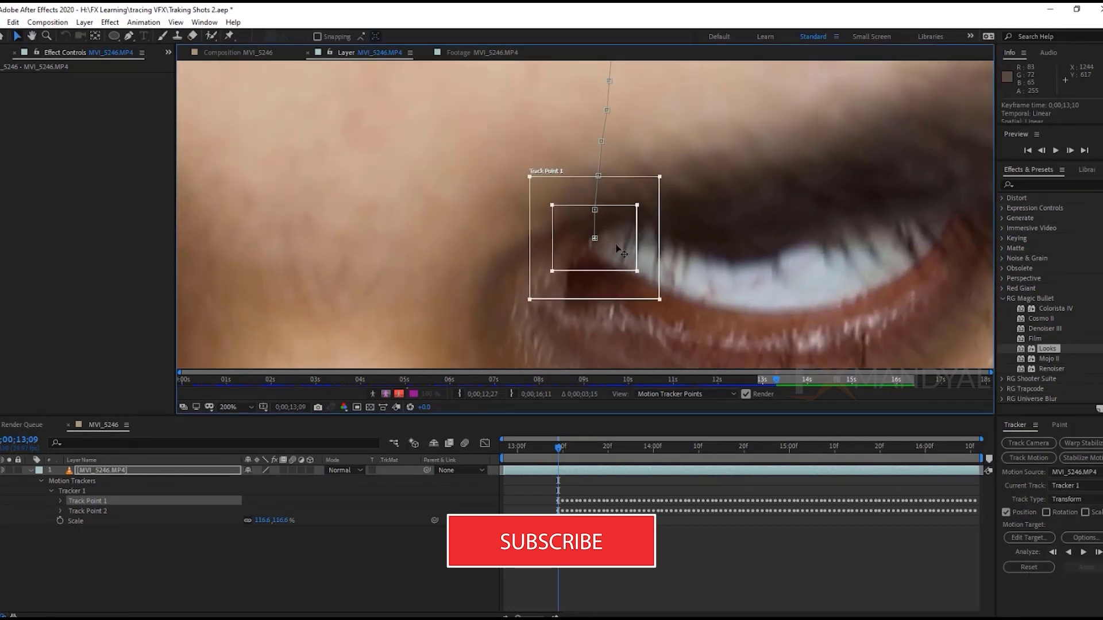
drag(615, 260, 615, 260)
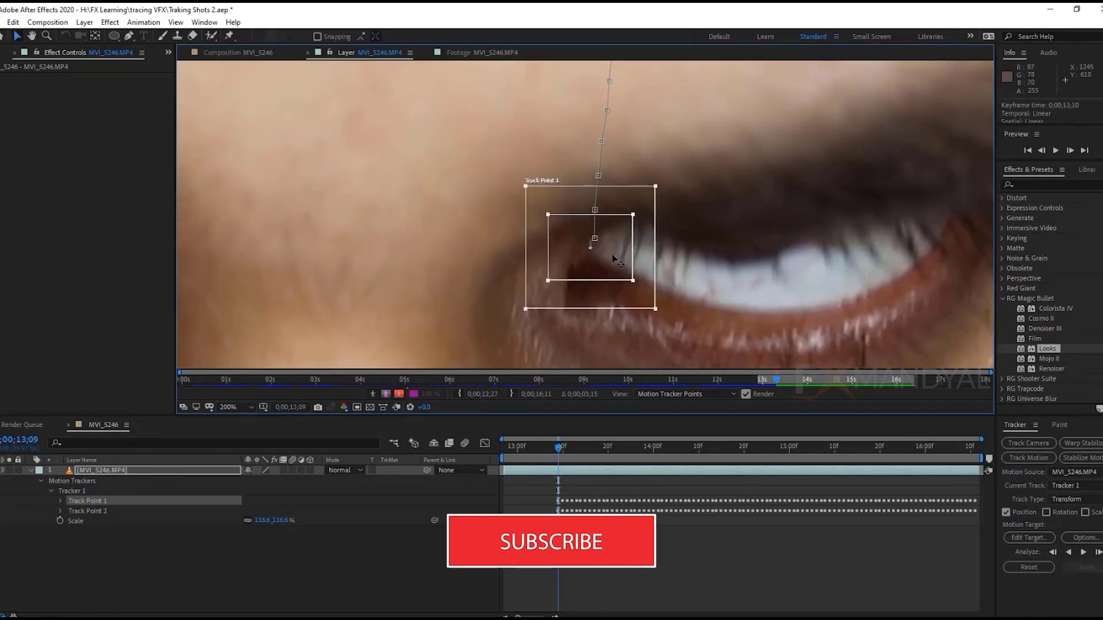
click(1052, 552)
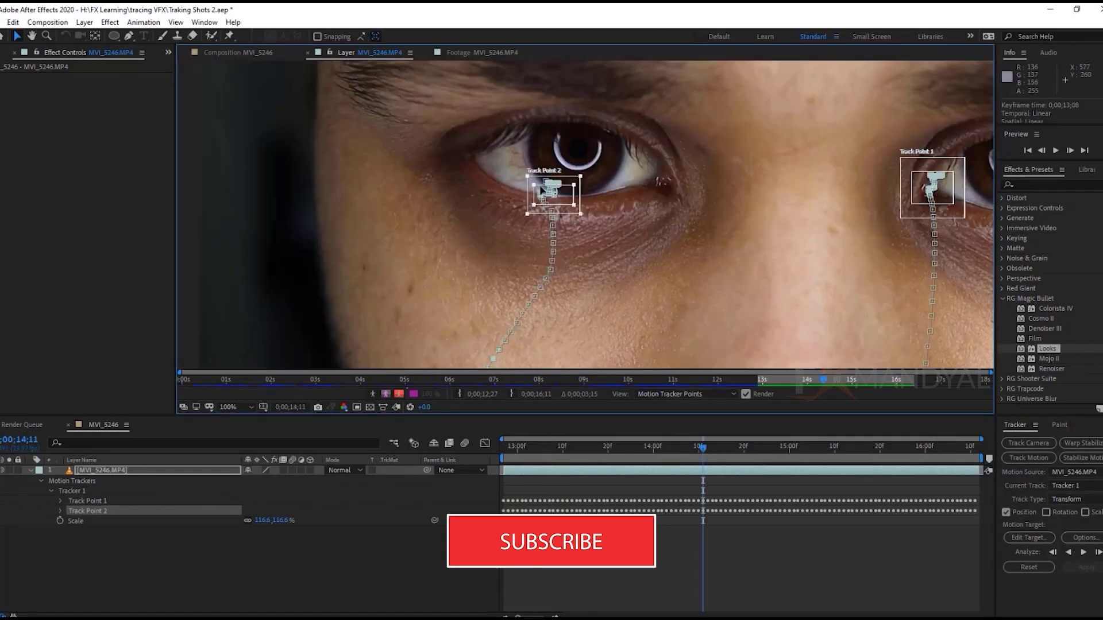
- From the last frame at 200% zoom, move Track Point 2 onto a clearer feature and analyze it backward
key(End)
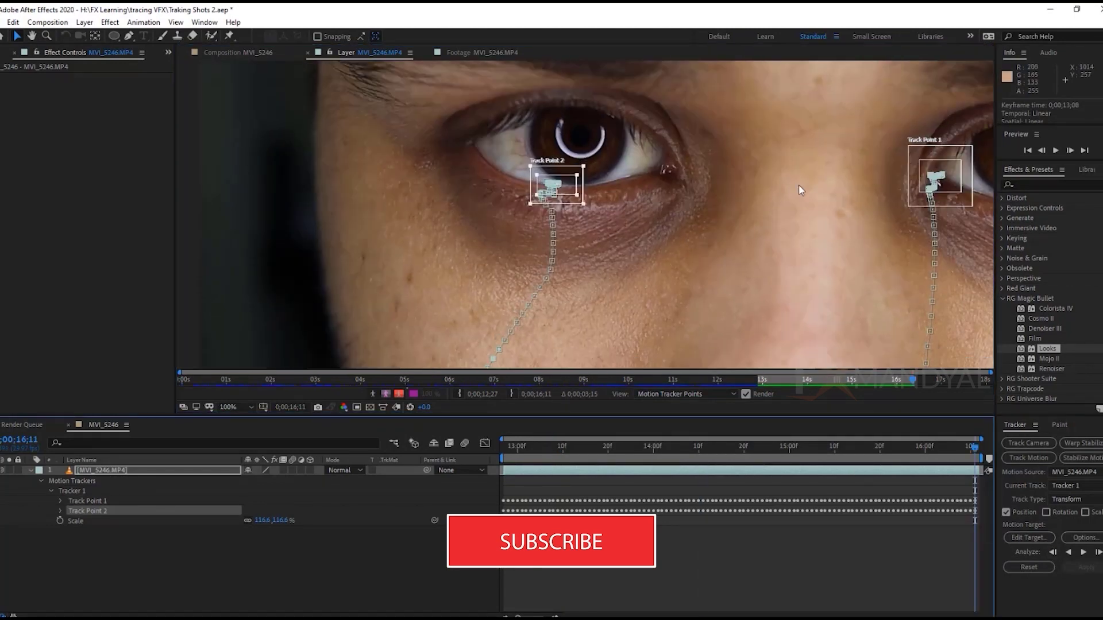
scroll(512, 146, up, 1)
mouse_move(574, 204)
mouse_down()
mouse_move(810, 185)
mouse_move(799, 188)
mouse_up()
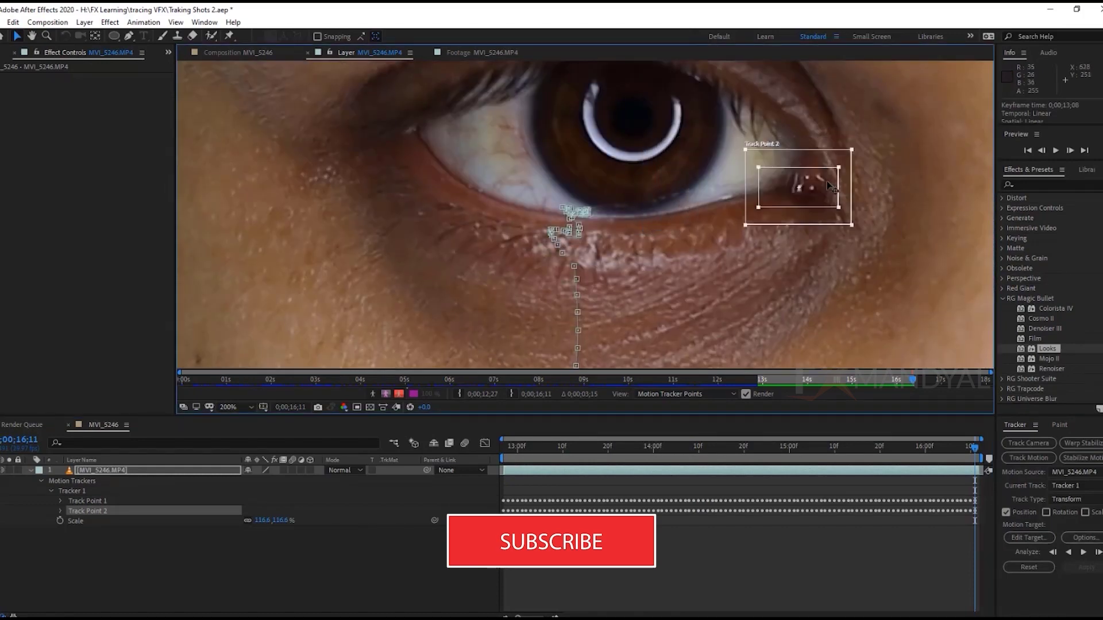
drag(616, 209, 366, 271)
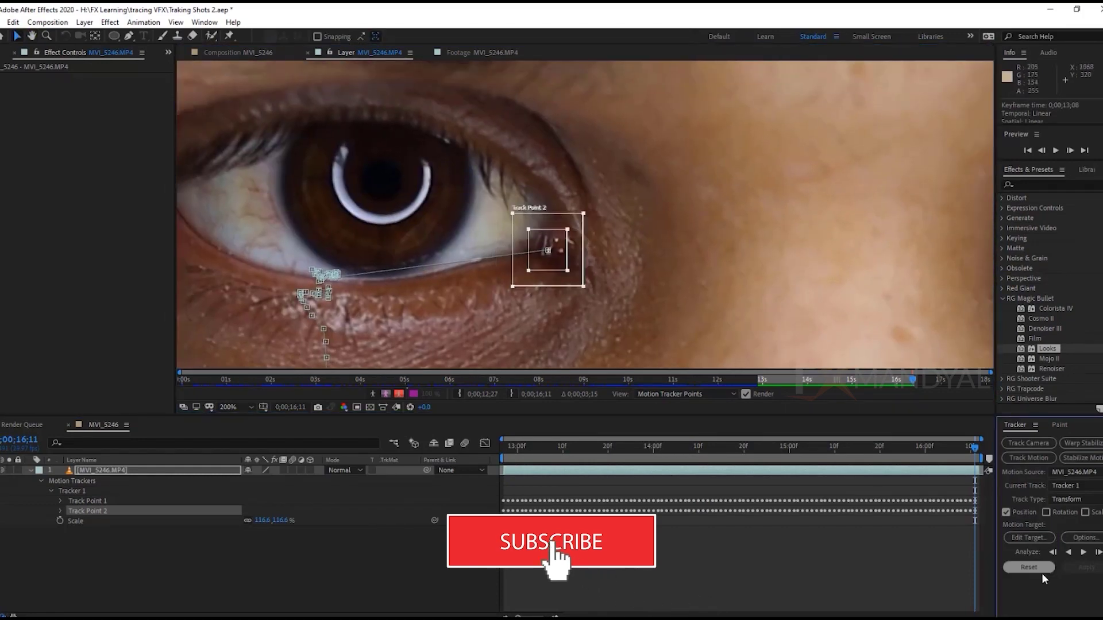
click(1068, 553)
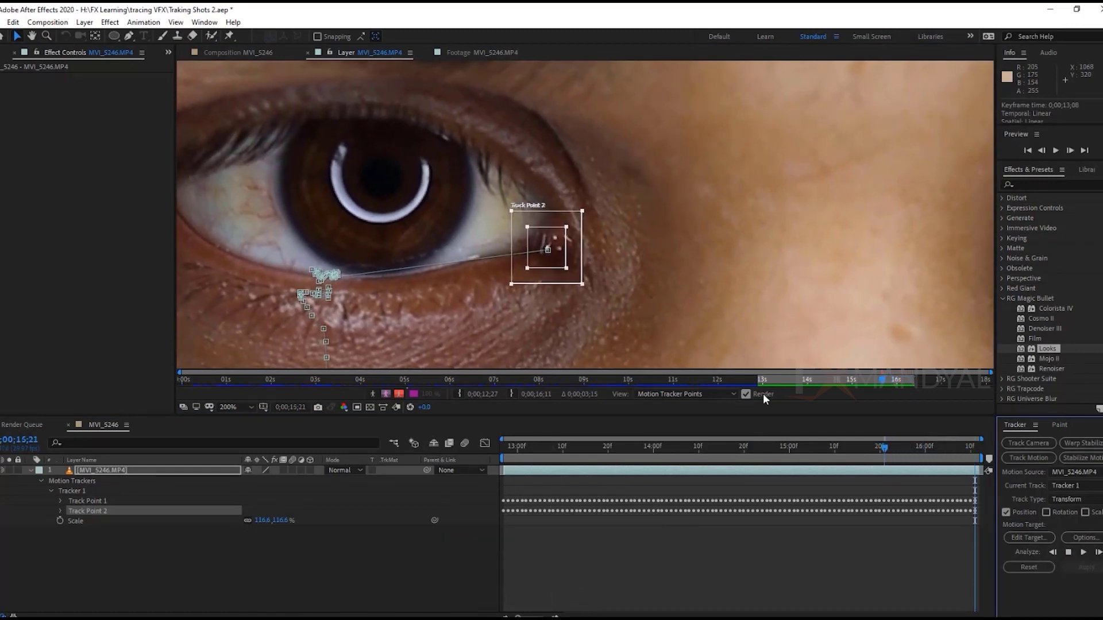
scroll(529, 223, up, 2)
mouse_move(718, 447)
mouse_down()
mouse_move(690, 463)
mouse_move(621, 469)
mouse_up()
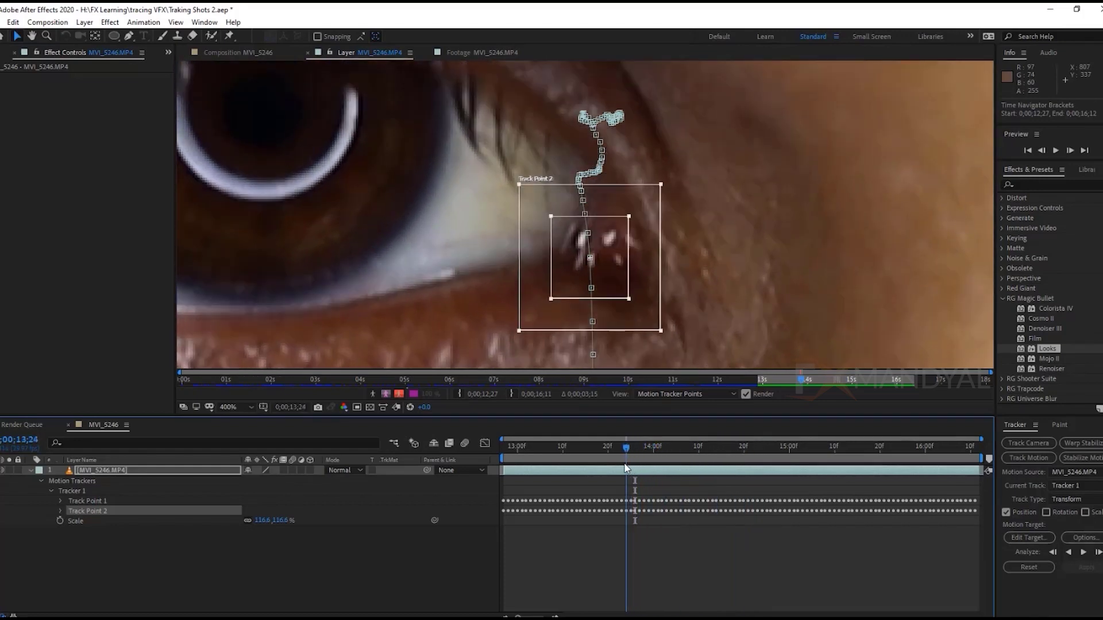
scroll(315, 289, down, 4)
- Add a new Null Object layer and duplicate it, with the viewer zoomed to 50%
click(685, 447)
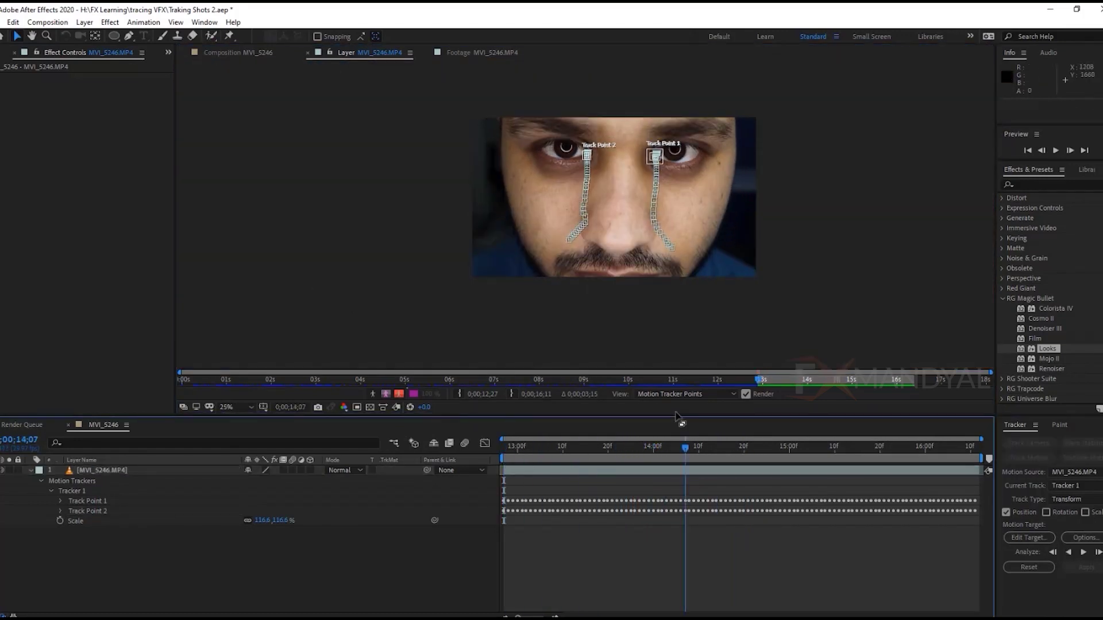
right_click(169, 438)
mouse_move(241, 444)
click(352, 514)
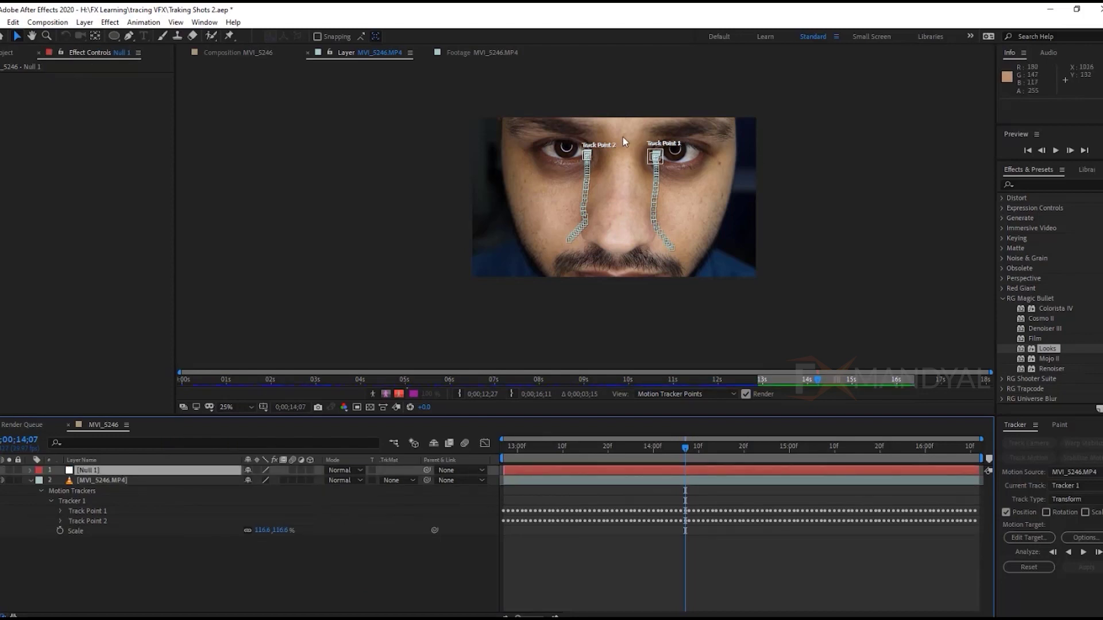
key(period)
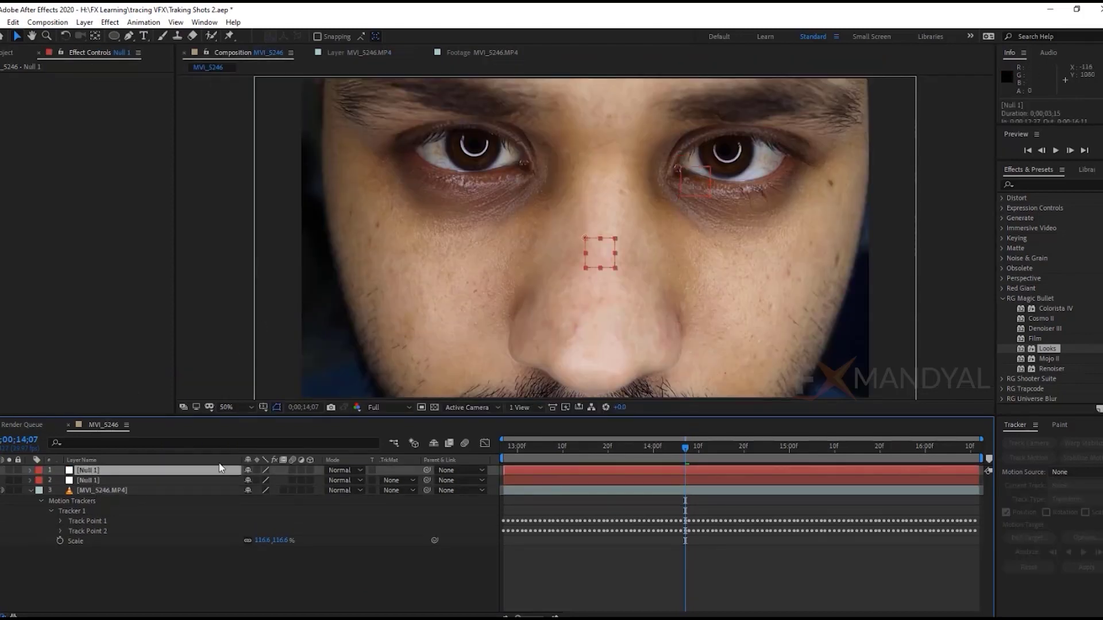
key(ctrl+d)
- Apply the MVI_5246.MP4 track to Null 1 as the motion target, in X and Y
click(101, 490)
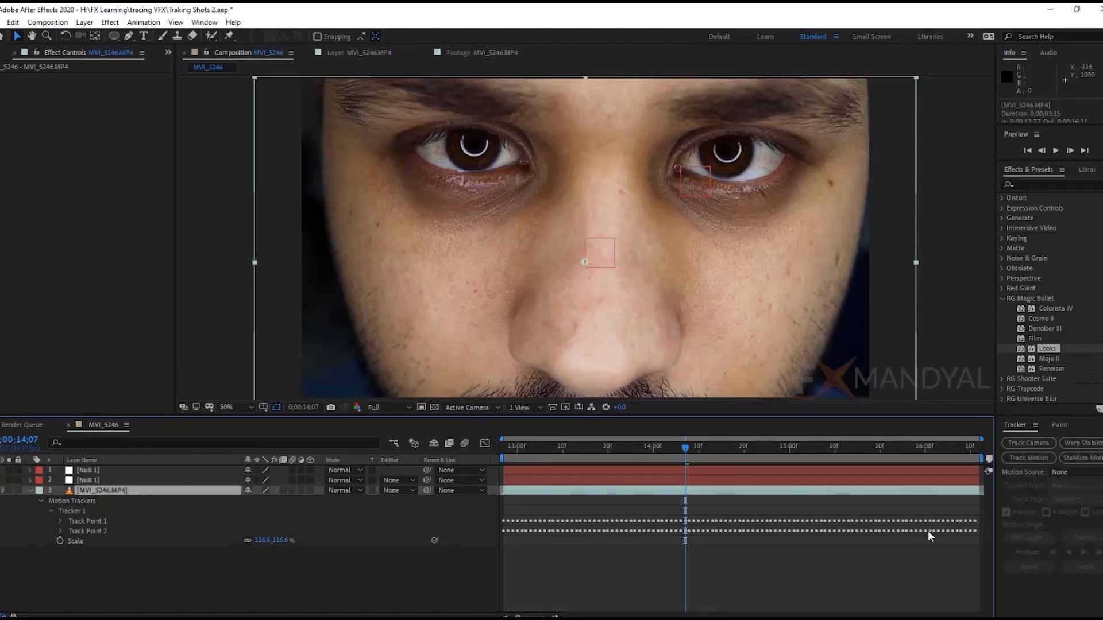
click(1059, 472)
click(1070, 524)
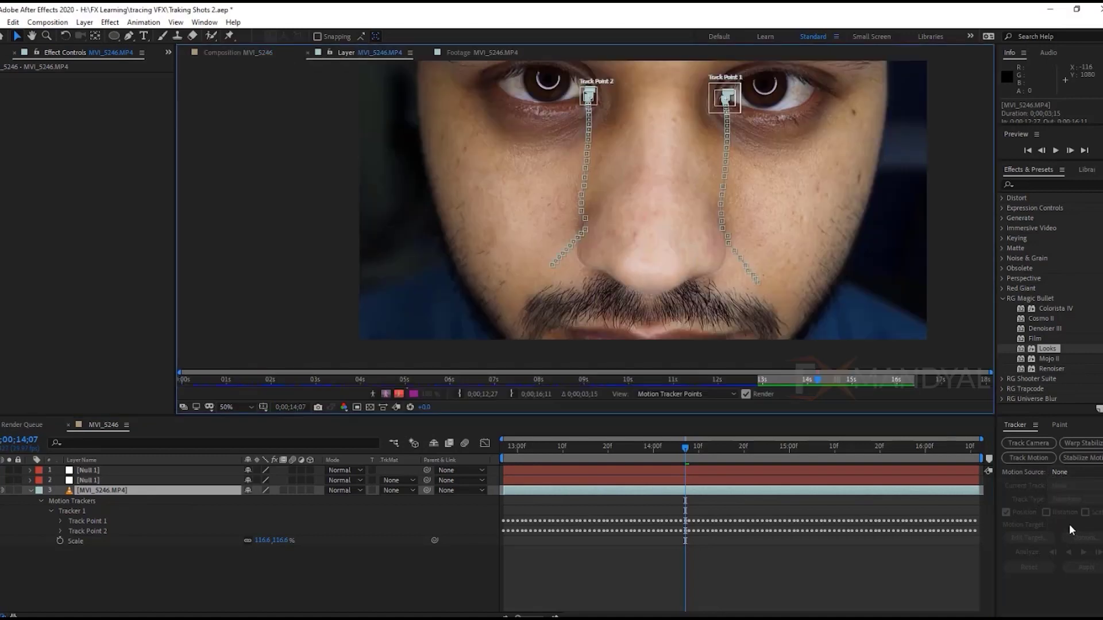
click(1038, 539)
click(592, 302)
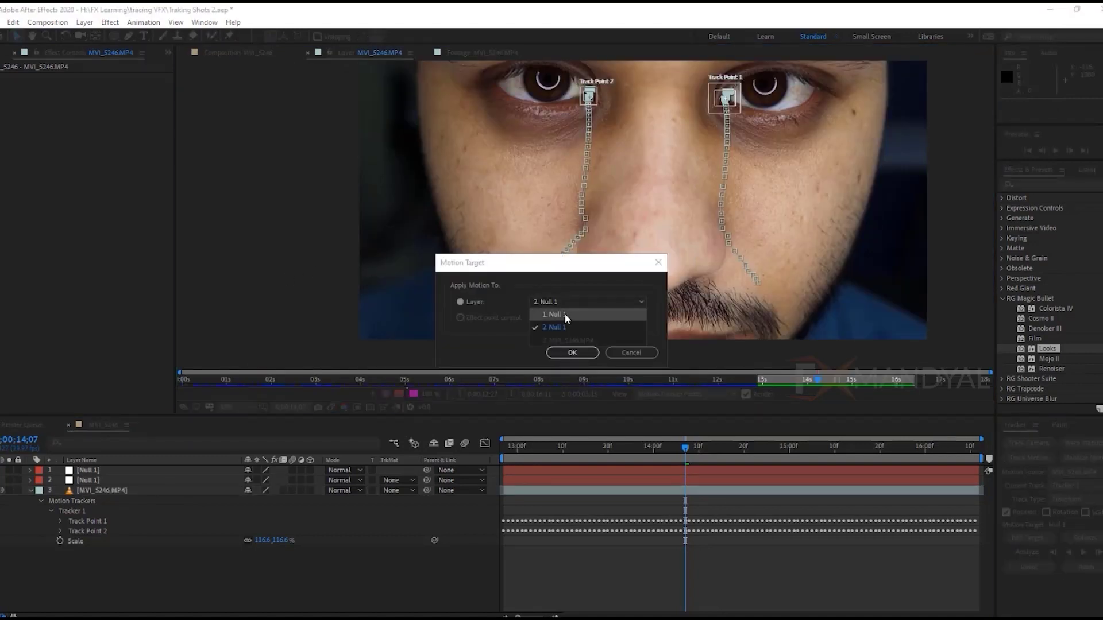
click(564, 313)
click(569, 352)
click(1087, 567)
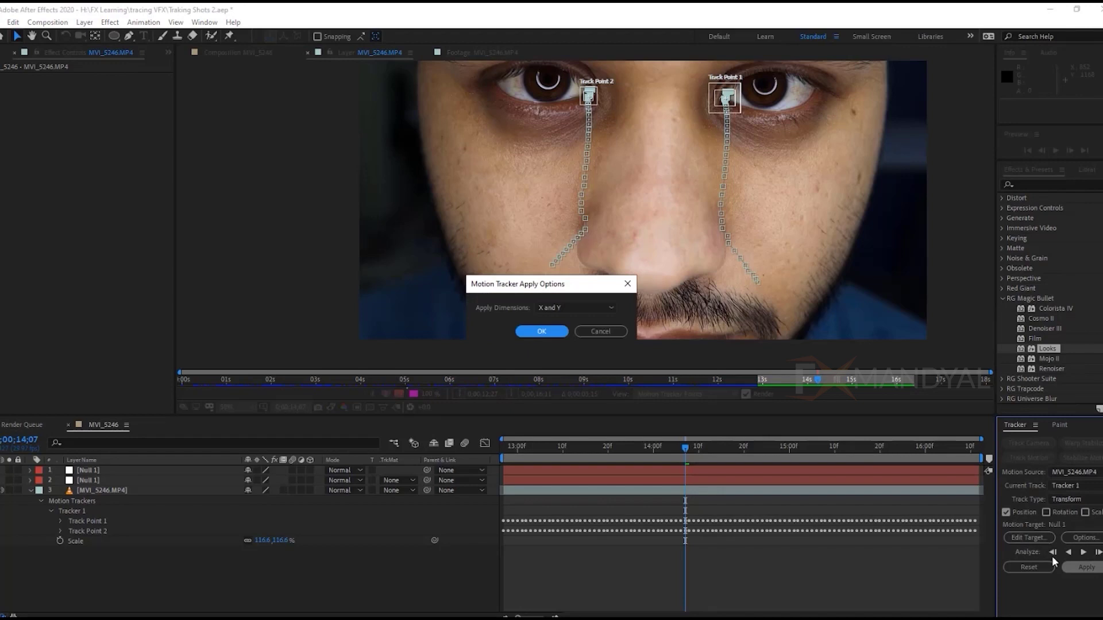
click(560, 335)
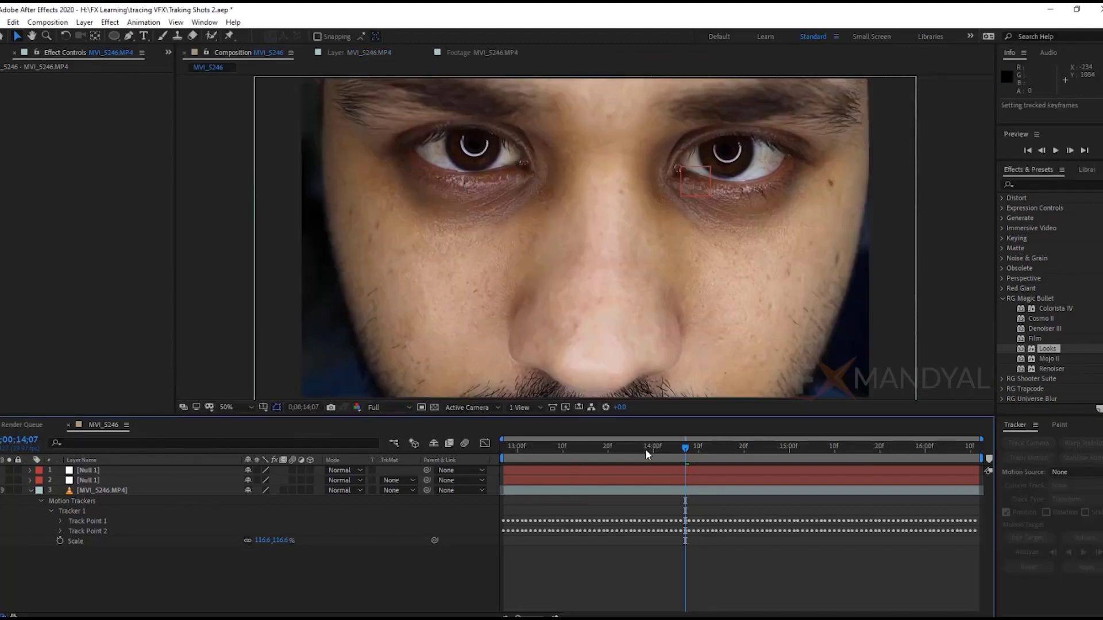
- Scrub and preview the clip to check the track, then reselect the footage layer
drag(646, 450, 644, 453)
key(space)
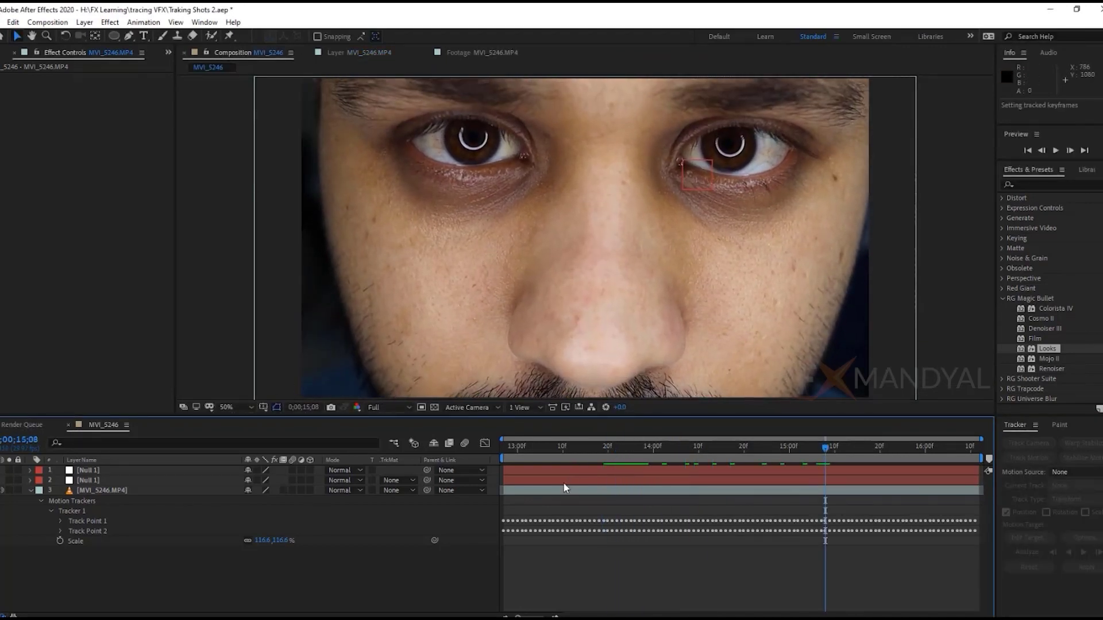
key(space)
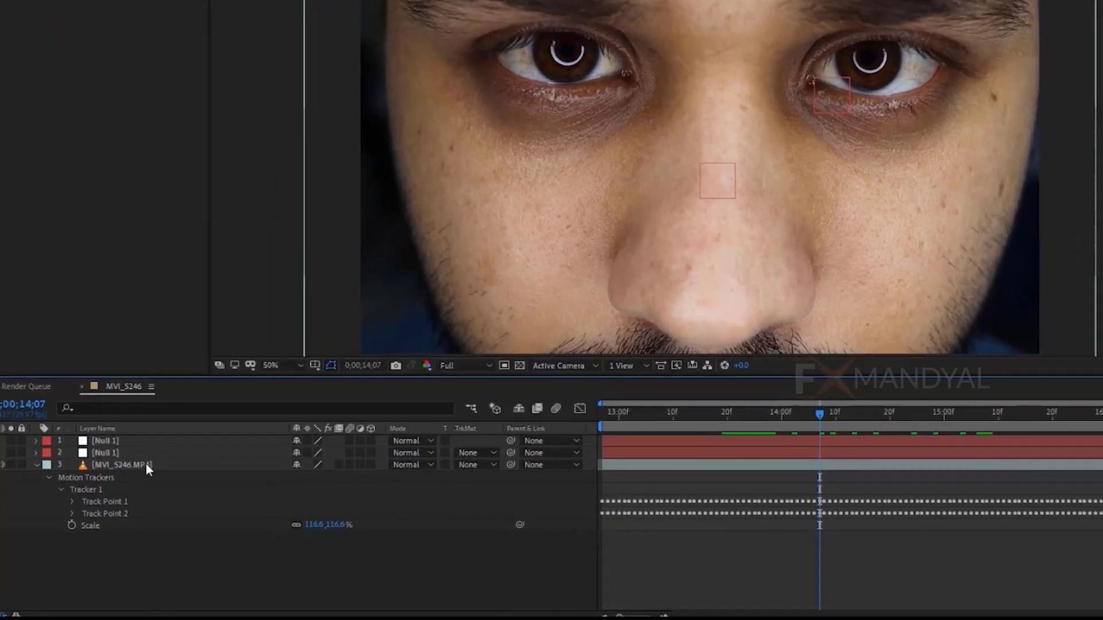
click(118, 489)
key(ctrl+Up)
key(ctrl+Up)
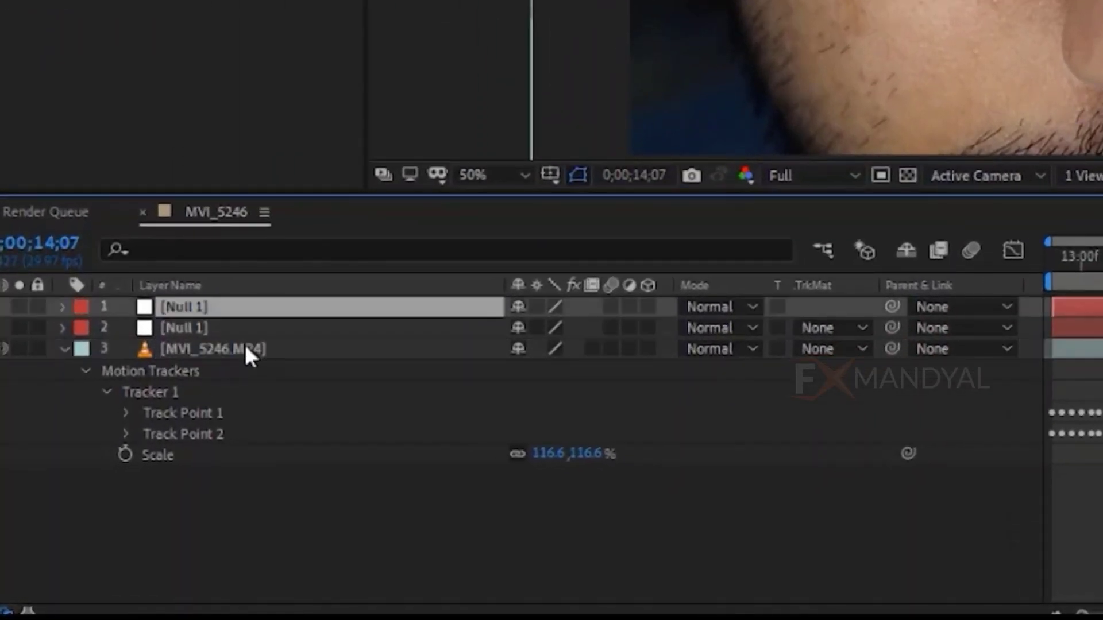
click(246, 346)
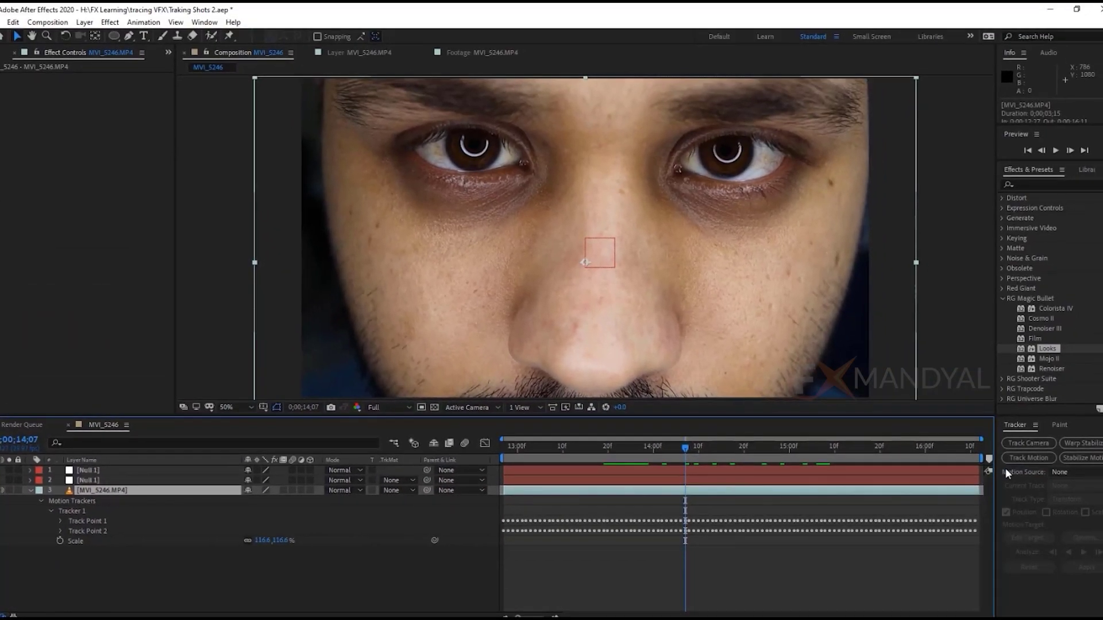
- Make Tracker 1 the current track and duplicate it into Tracker 2
click(371, 53)
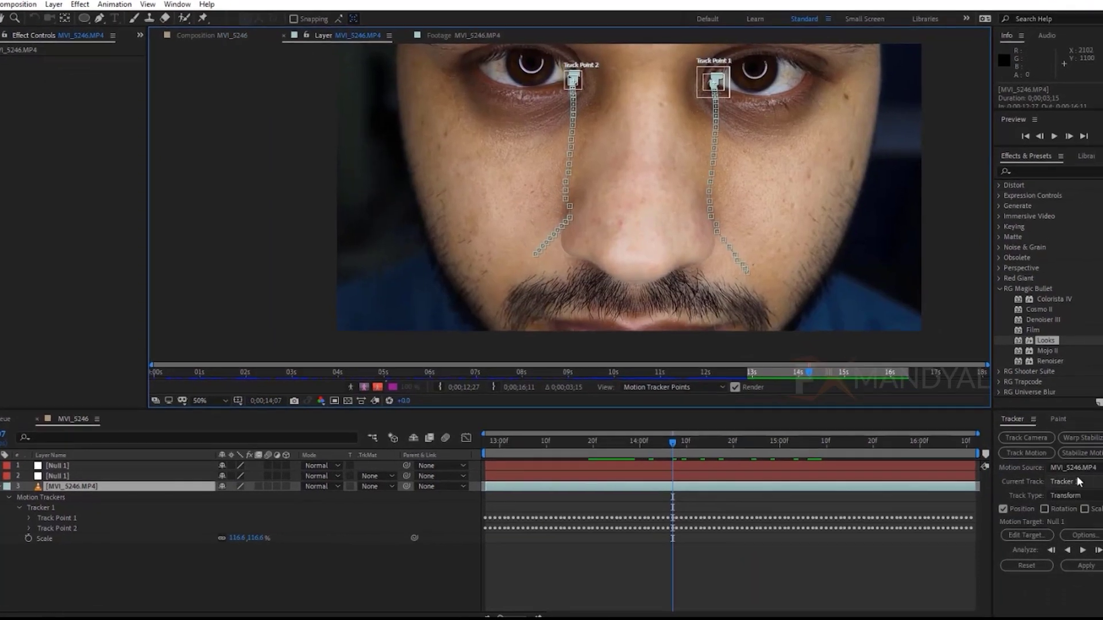
click(1073, 486)
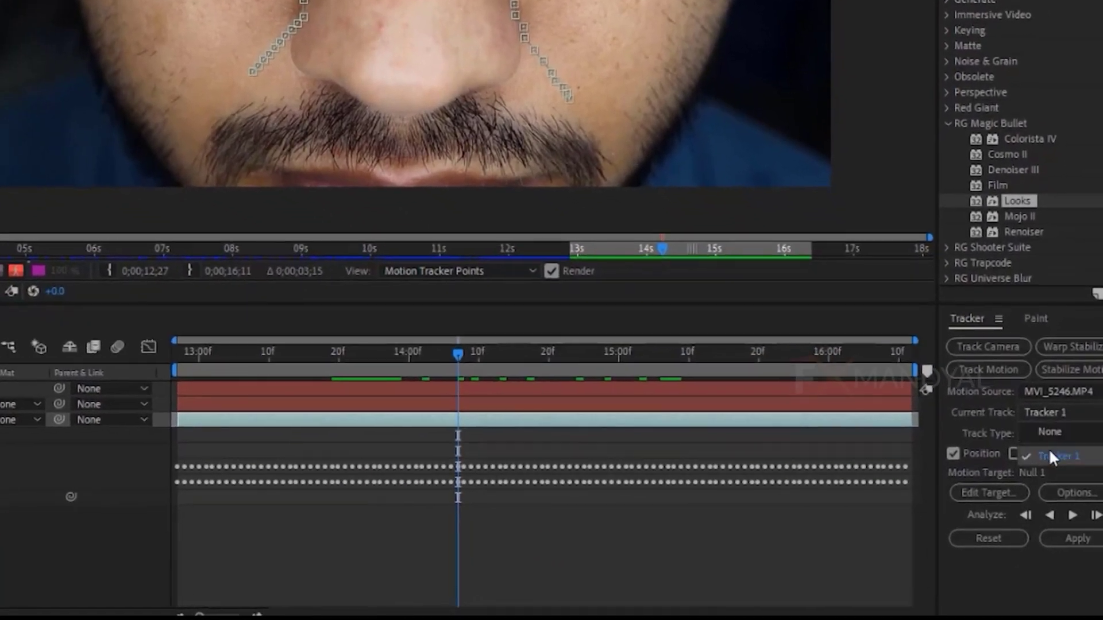
click(1059, 456)
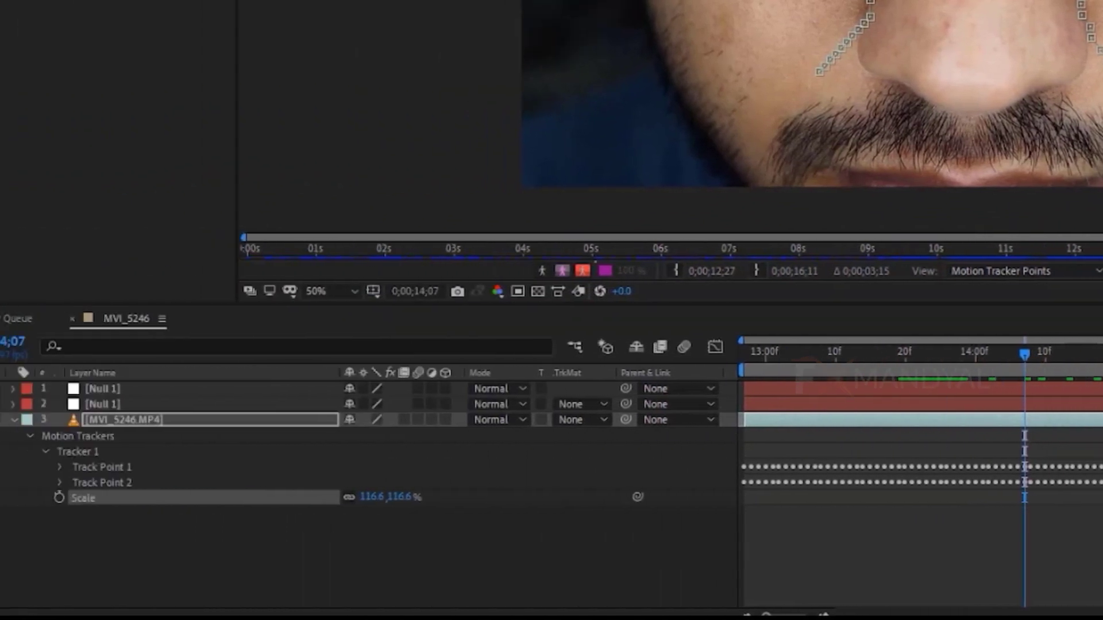
click(151, 469)
click(147, 482)
click(146, 464)
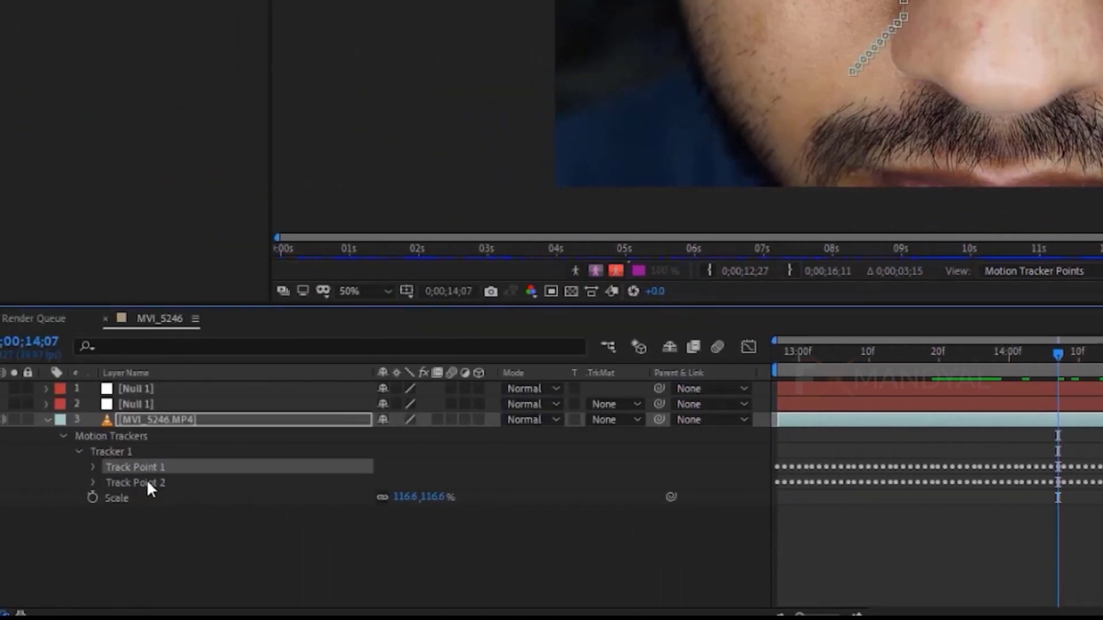
click(146, 479)
click(118, 449)
key(ctrl+d)
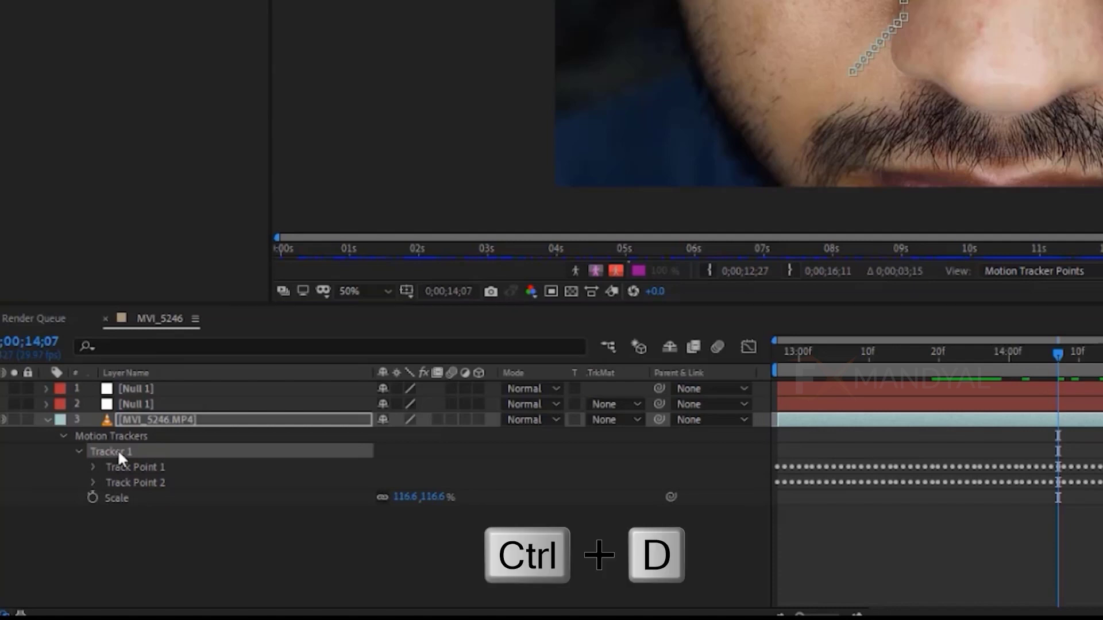
- Delete Track Point 2 from Tracker 1 and Track Point 1 from Tracker 2, then apply Tracker 2
click(134, 484)
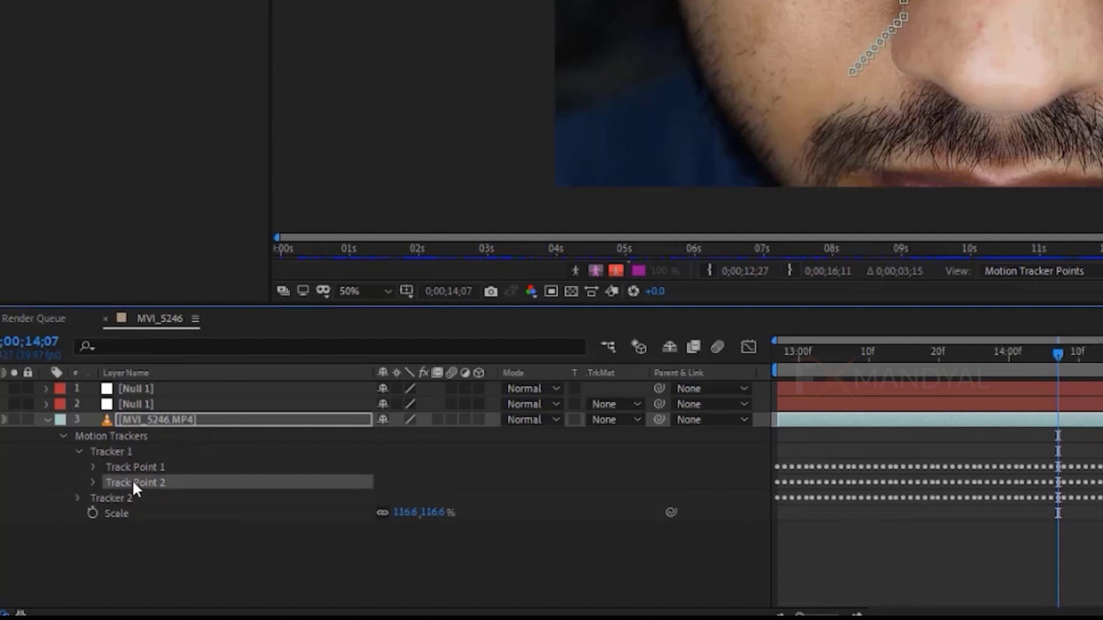
key(Delete)
click(131, 483)
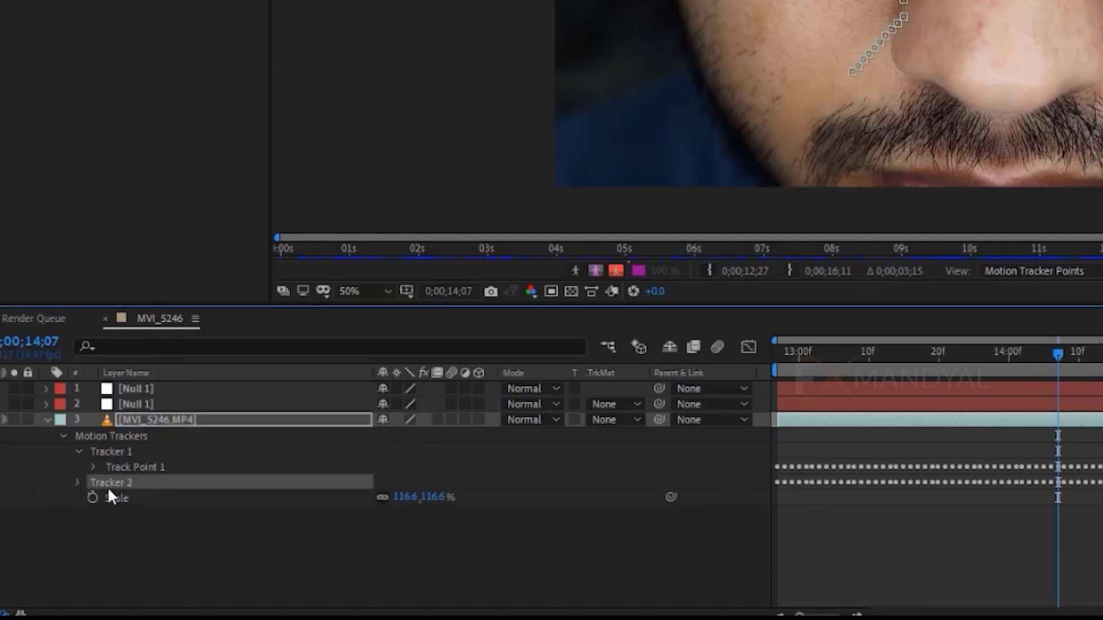
click(78, 482)
click(137, 496)
key(Delete)
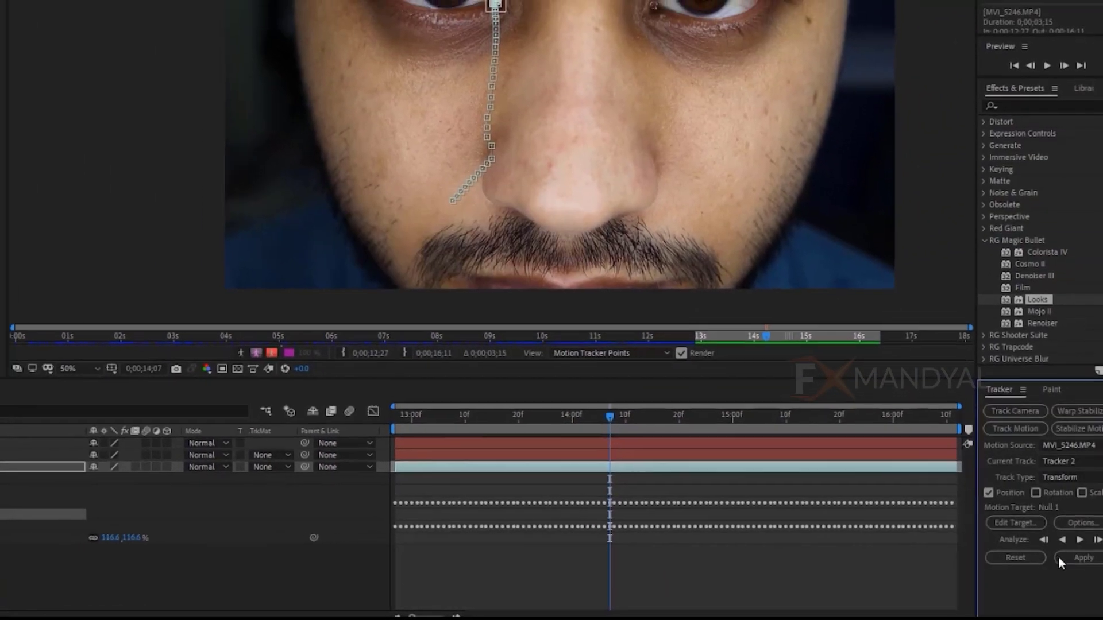
click(1062, 557)
- Confirm Tracker 2's applied motion, then select Tracker 1 with MVI_5246.MP4 as motion source
click(542, 331)
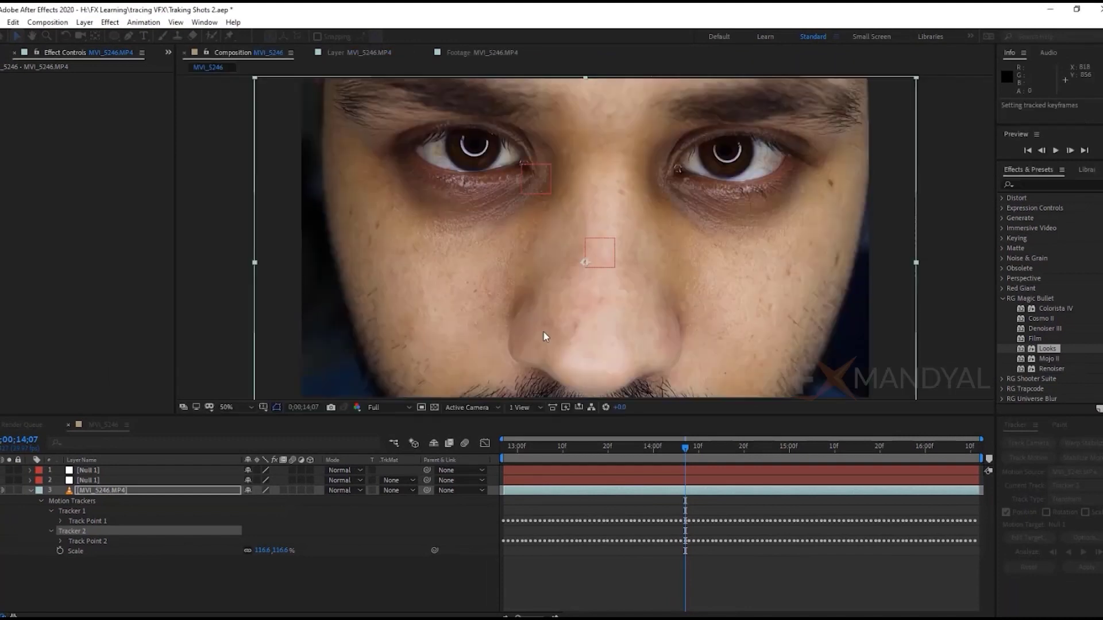
click(95, 492)
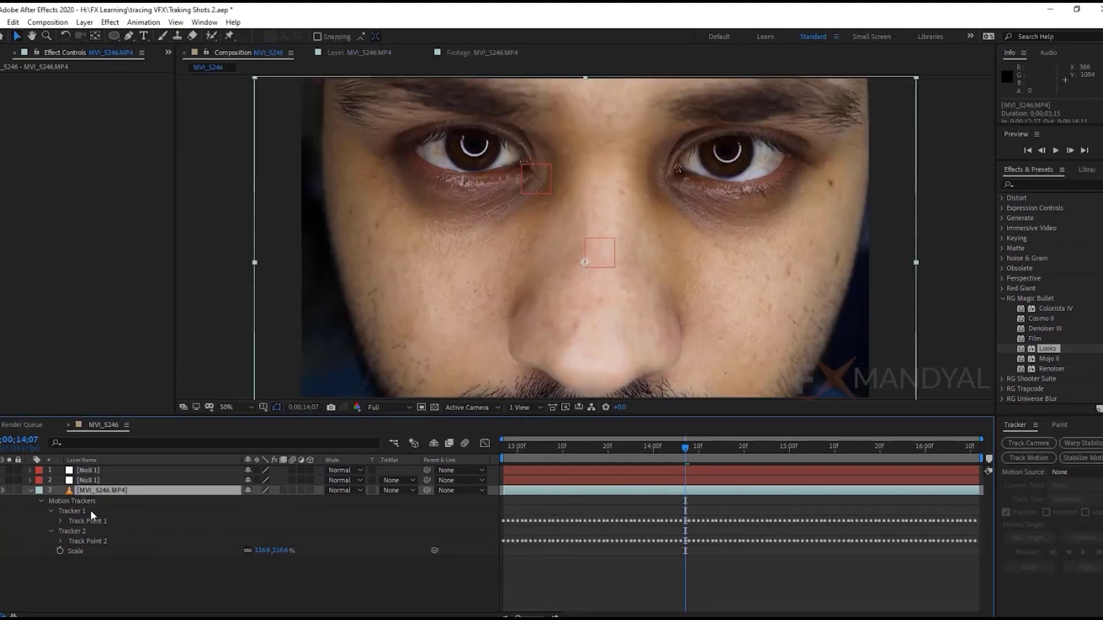
click(1066, 471)
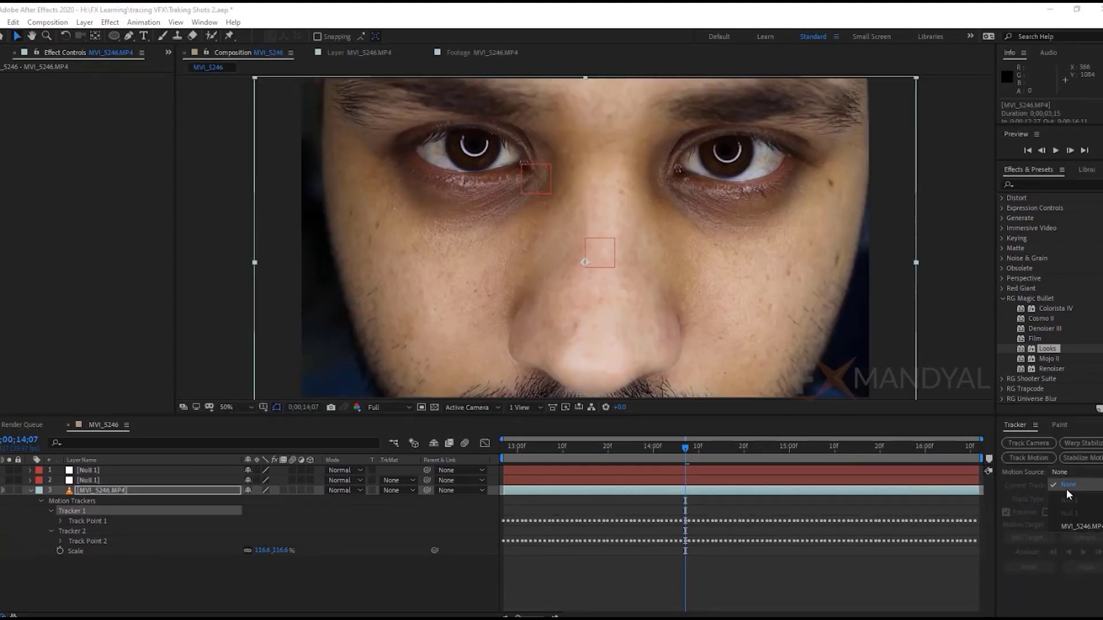
click(1066, 488)
- Apply Tracker 1's motion to the layer-2 Null 1 and play back from 13;15 to check
click(1022, 534)
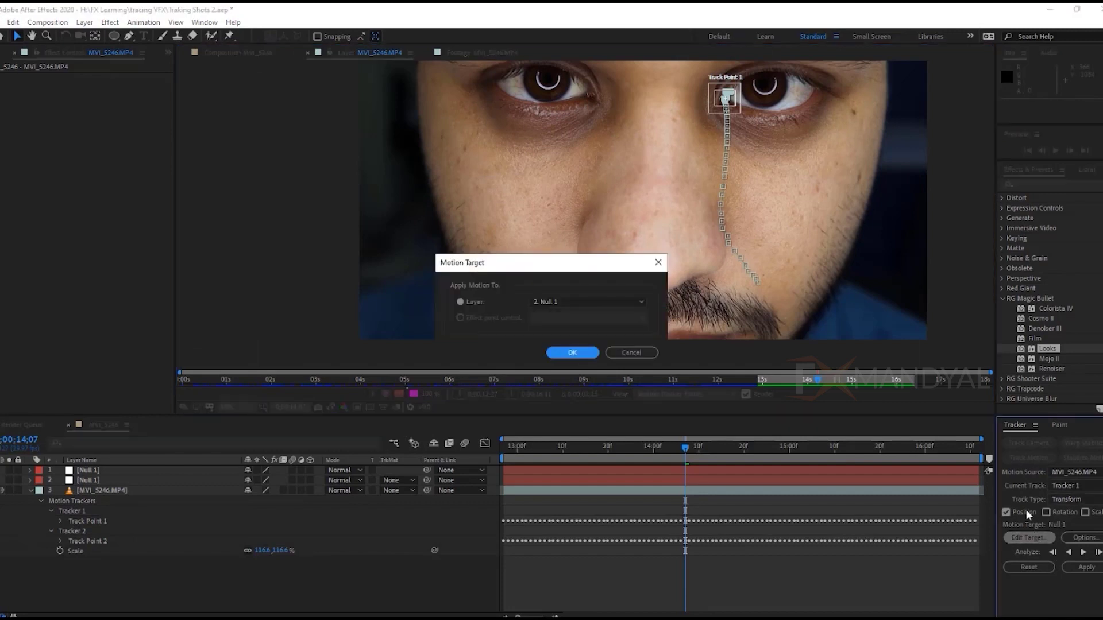
click(566, 350)
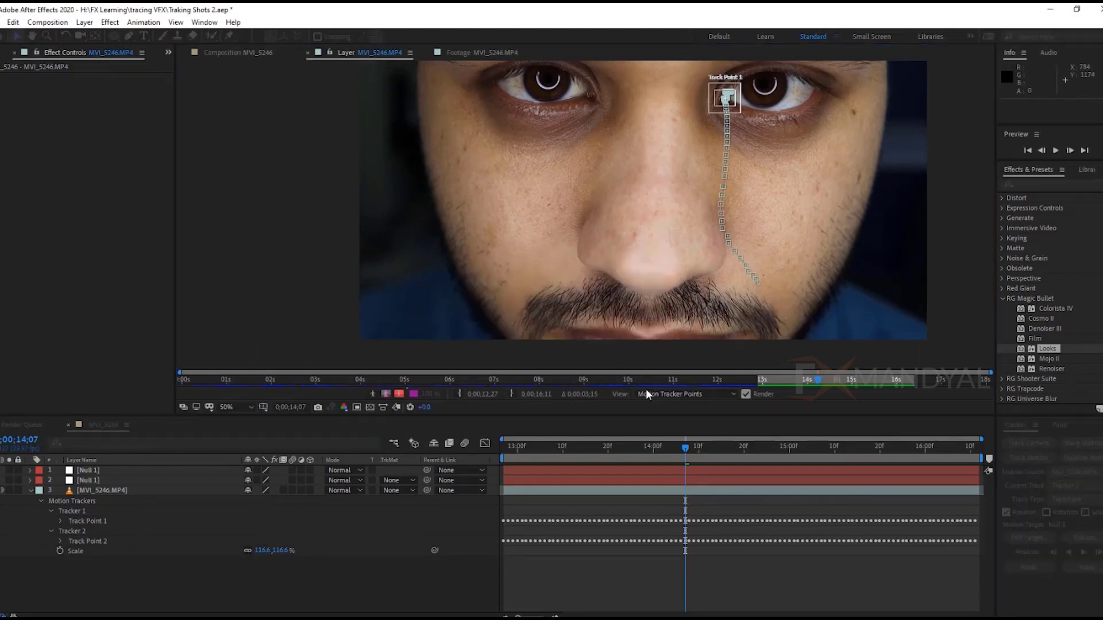
click(1085, 567)
click(555, 333)
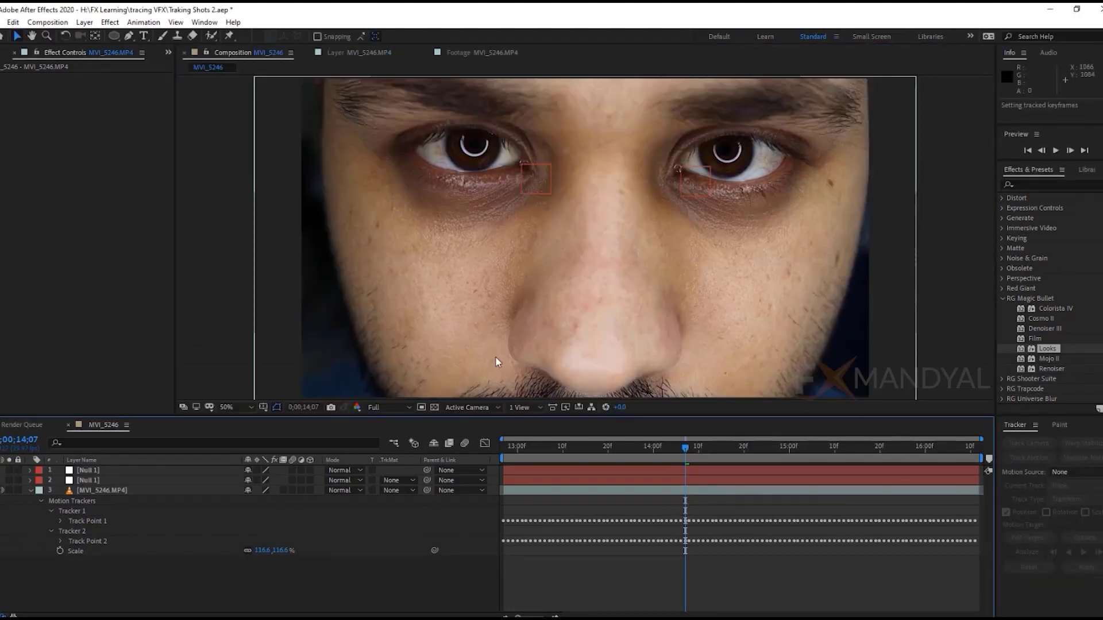
drag(687, 451, 586, 451)
key(space)
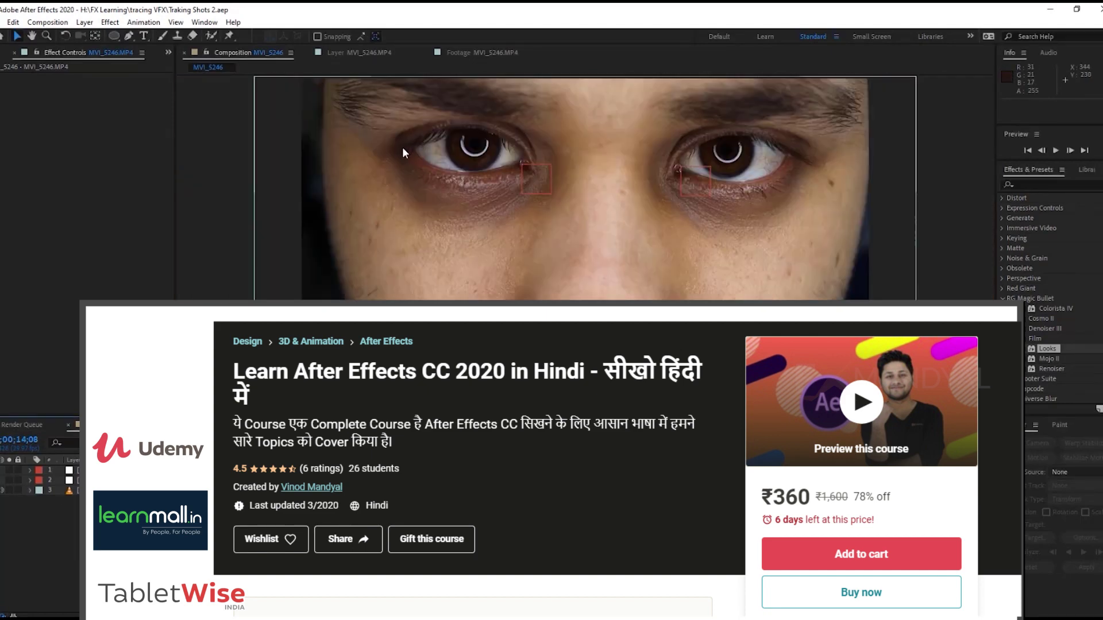
- Show the Project panel with Ctrl+0 and clear its selection
drag(398, 161, 385, 254)
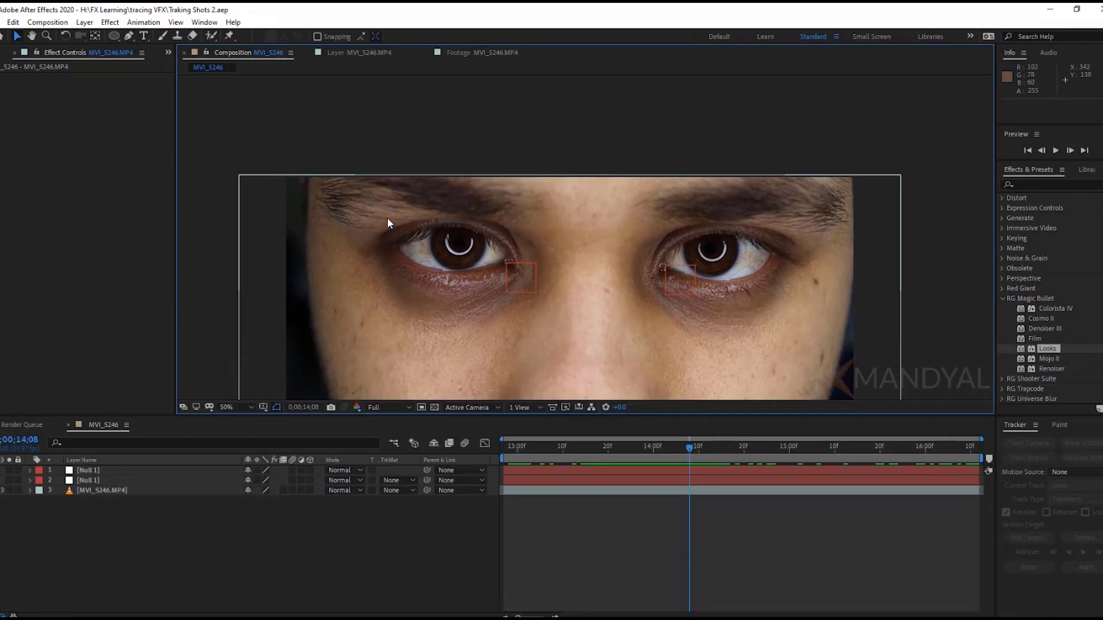
key(ctrl+0)
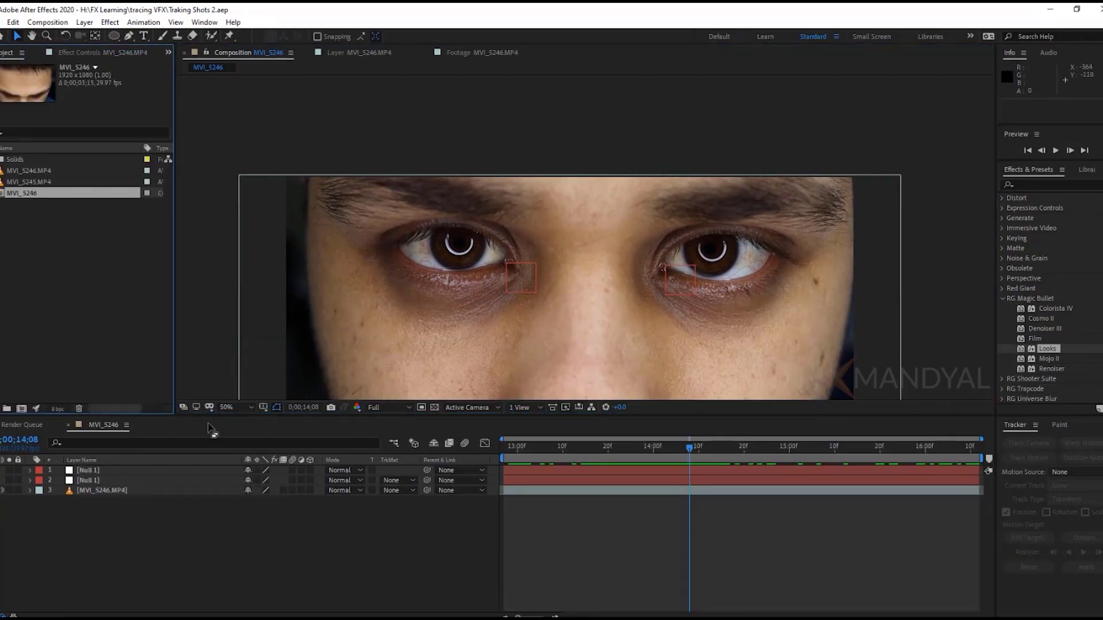
click(105, 321)
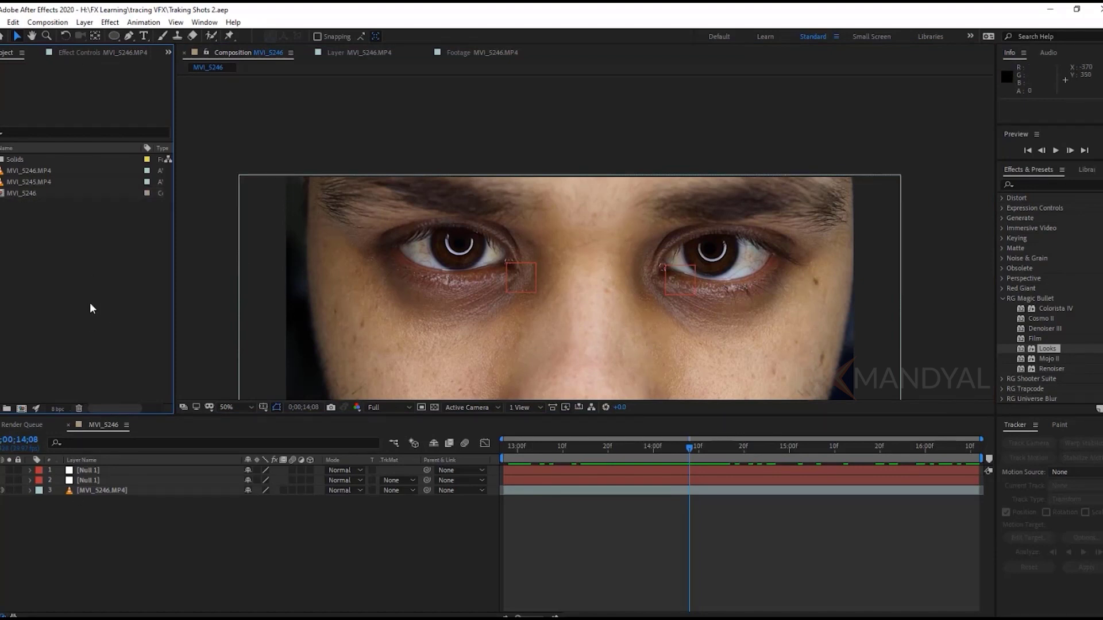
- Trace a closed bezier outline around the left eye with the Pen tool
click(127, 37)
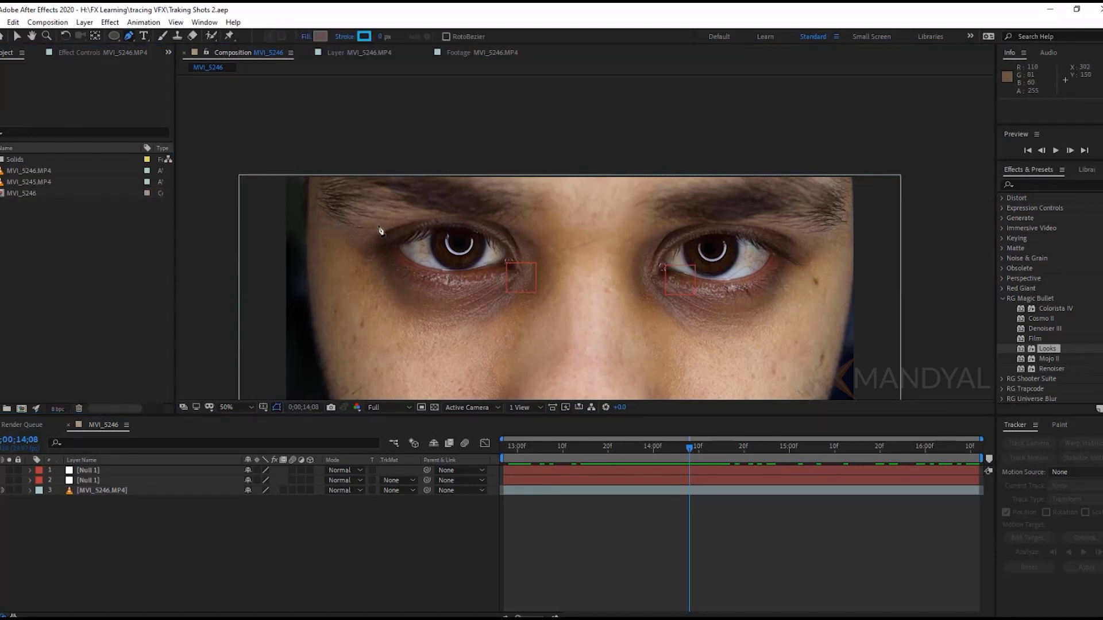
click(394, 246)
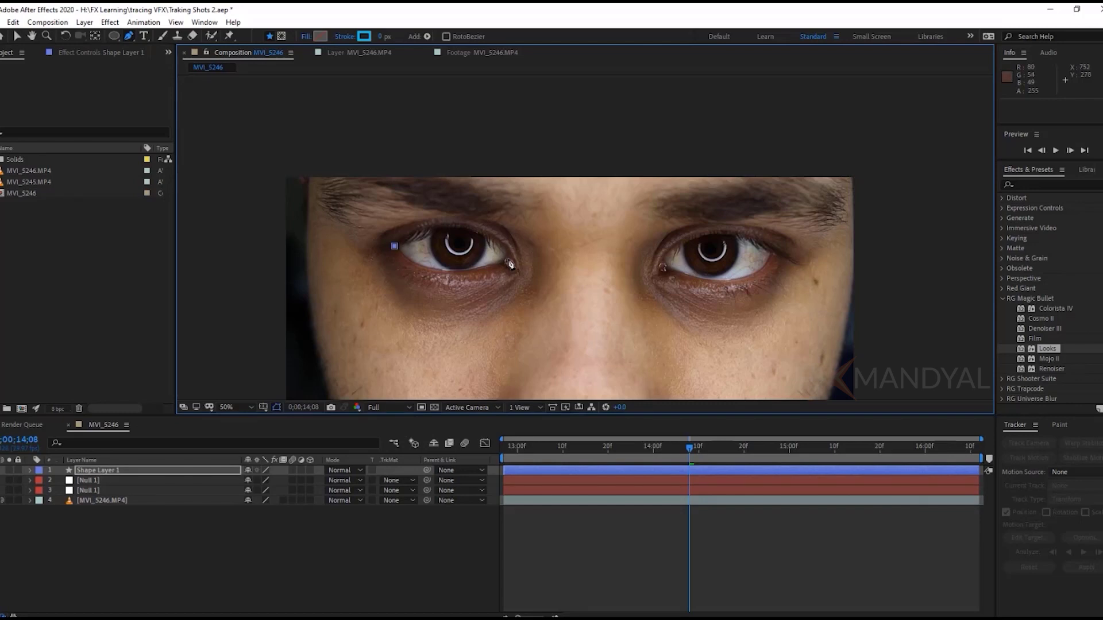
drag(518, 278, 554, 333)
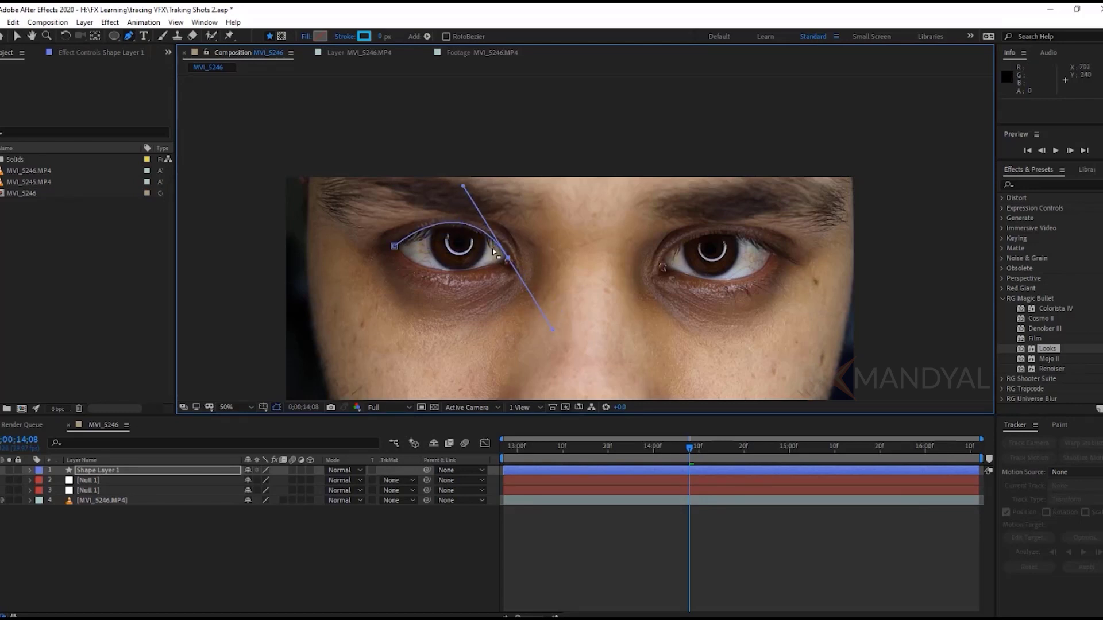
scroll(476, 236, up, 2)
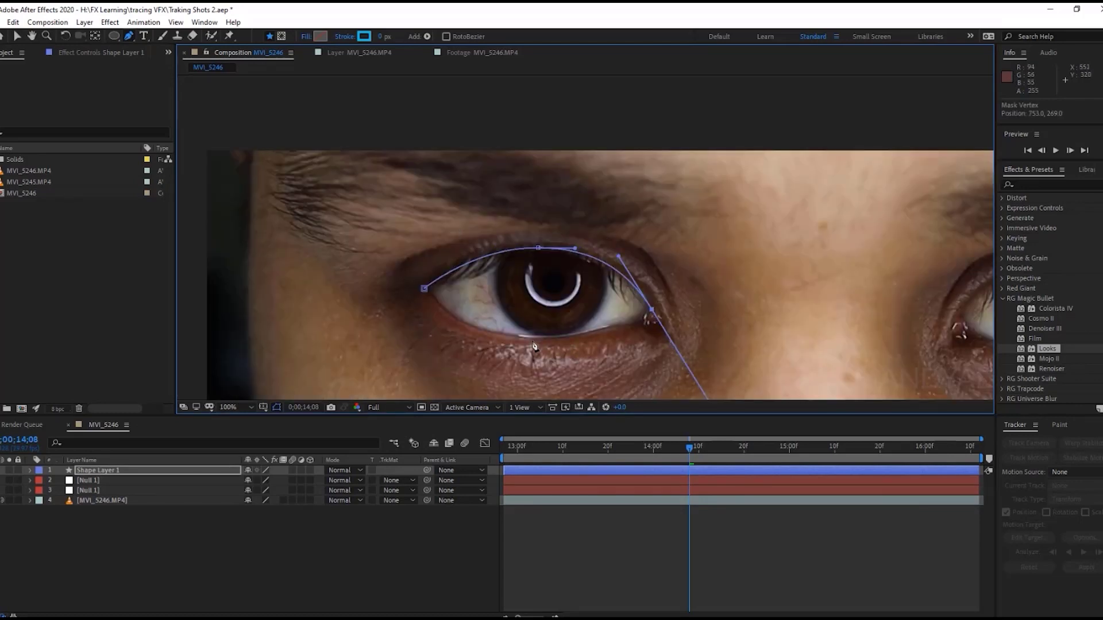
drag(531, 339, 470, 342)
drag(685, 338, 647, 227)
mouse_move(690, 323)
mouse_down()
mouse_move(605, 226)
mouse_move(586, 221)
mouse_up()
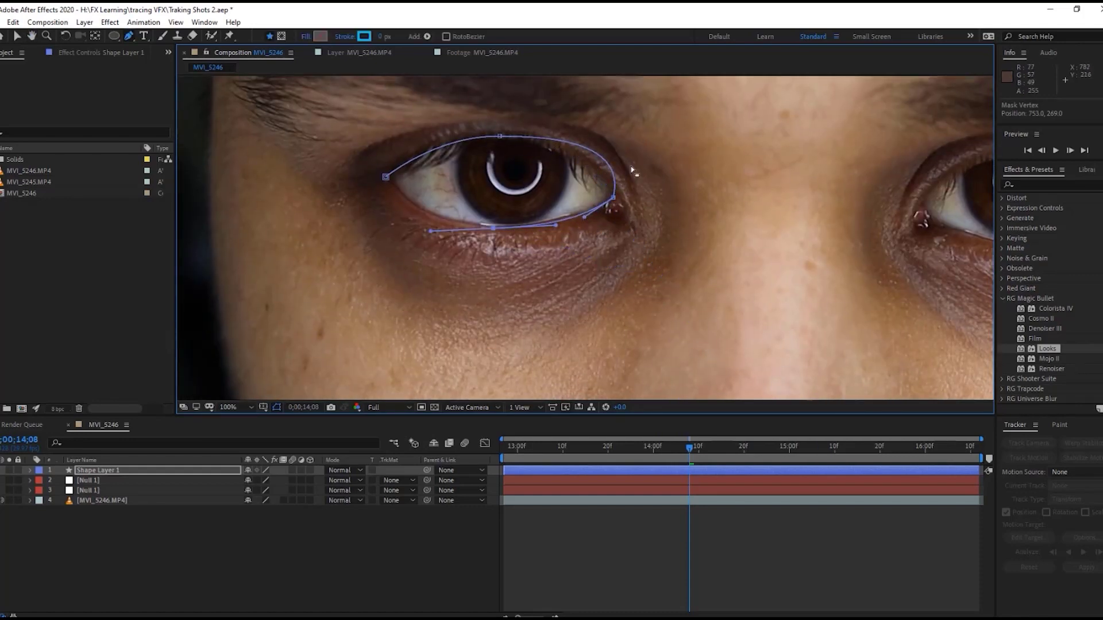
click(385, 177)
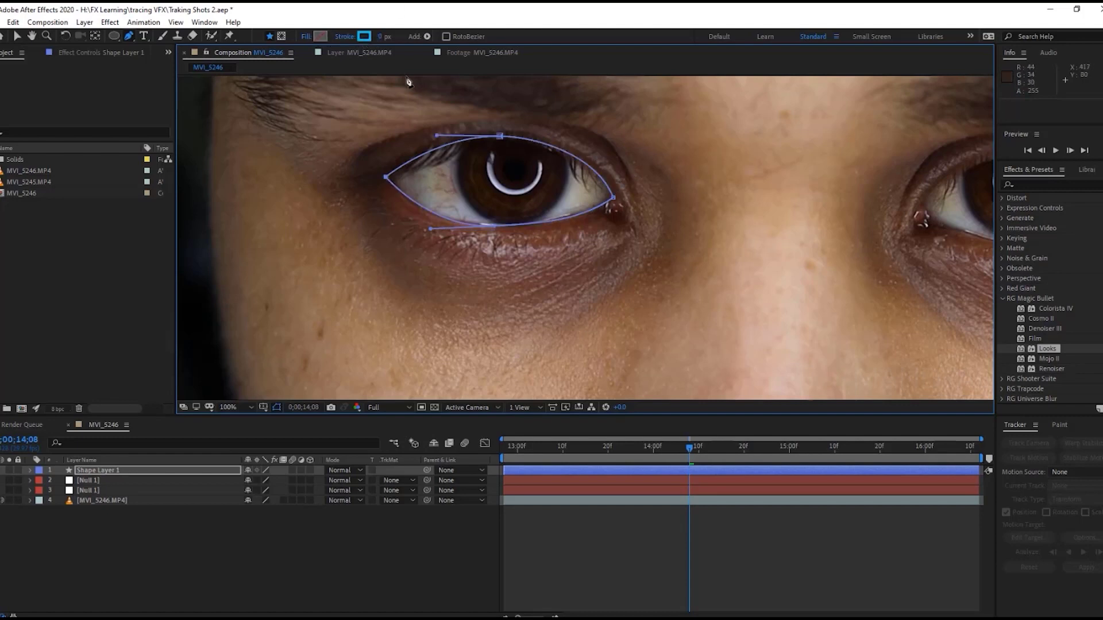
click(319, 37)
- Fill the eye shape with a linear gradient running from white to light grey DCDCDC
drag(209, 271, 146, 259)
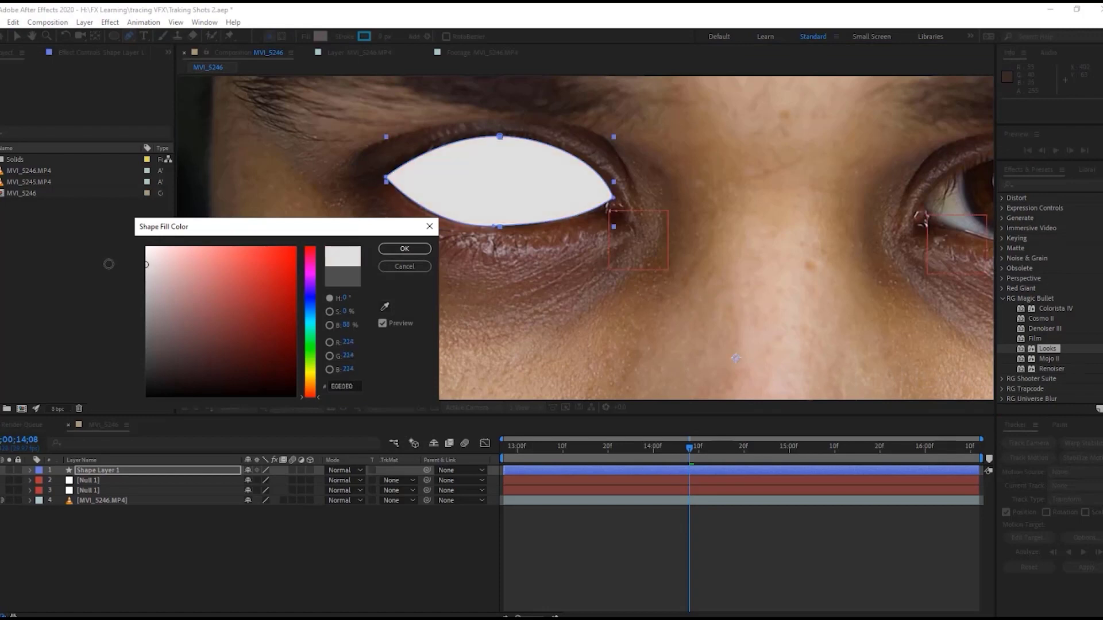
click(405, 249)
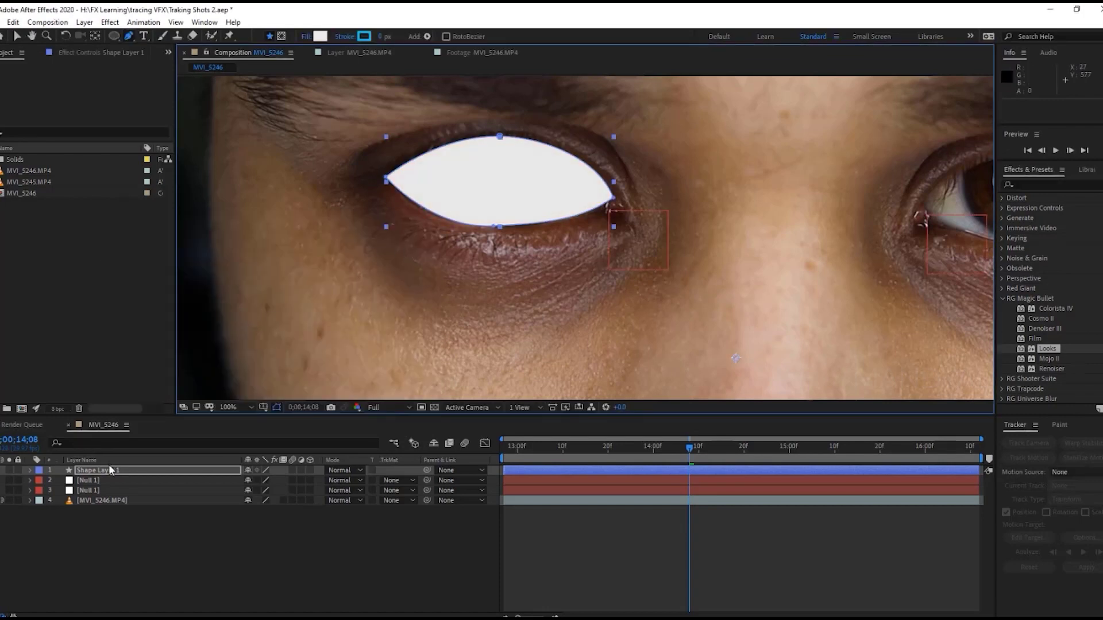
click(109, 468)
click(310, 36)
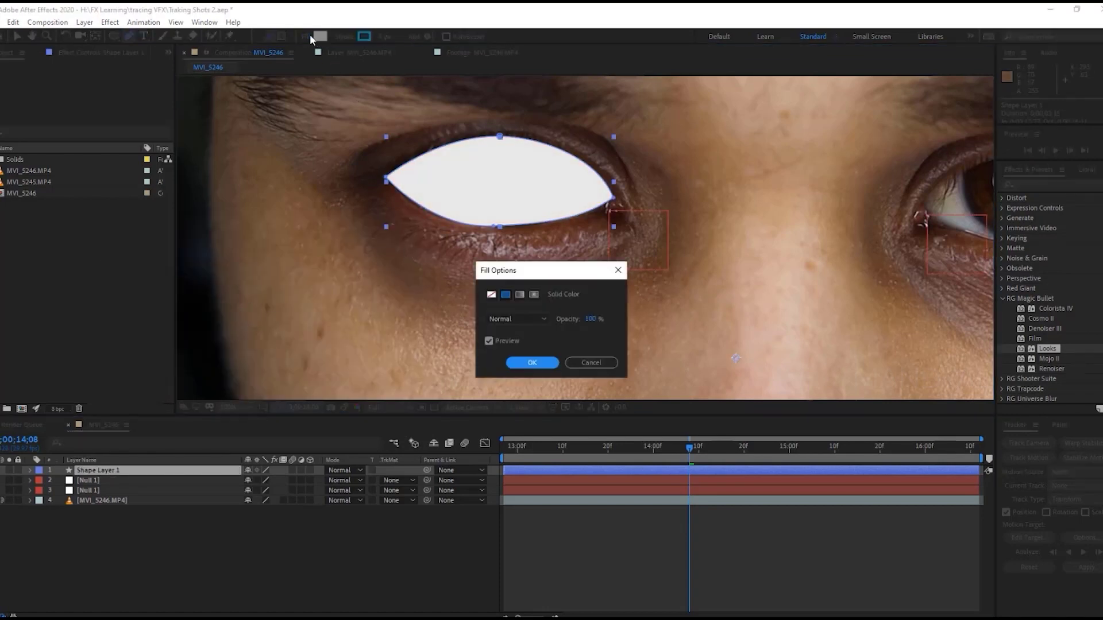
click(531, 362)
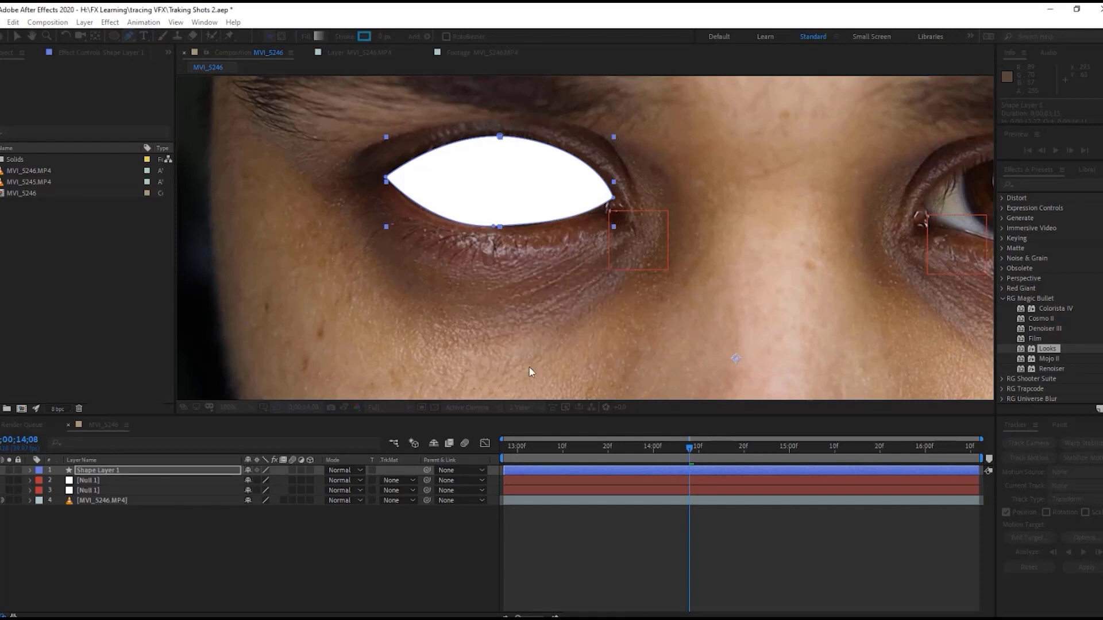
click(320, 37)
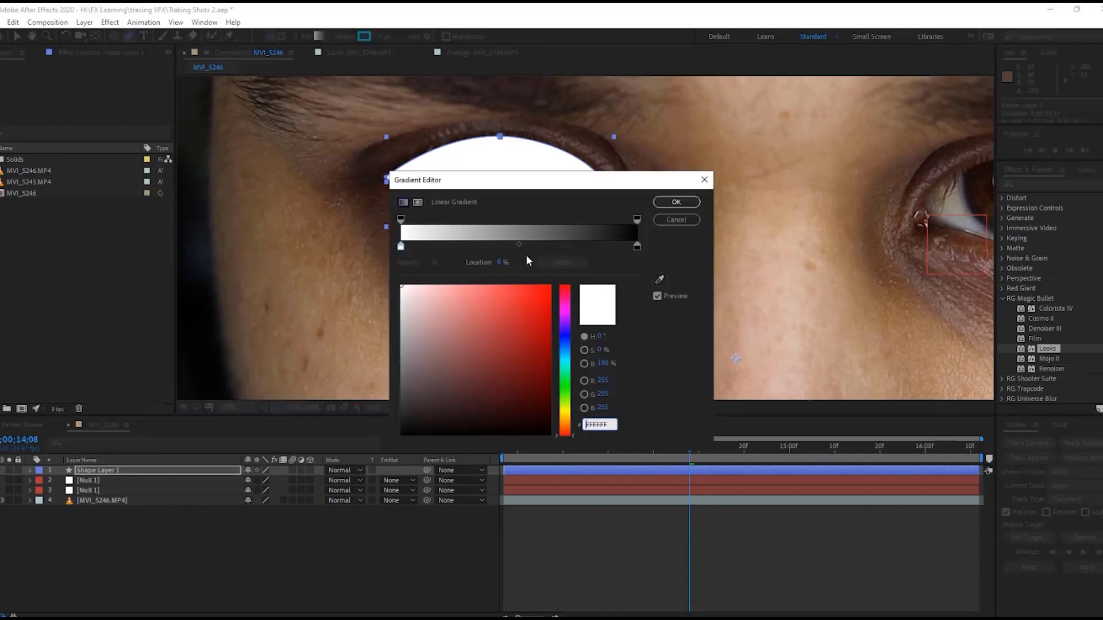
click(637, 246)
drag(405, 322, 377, 308)
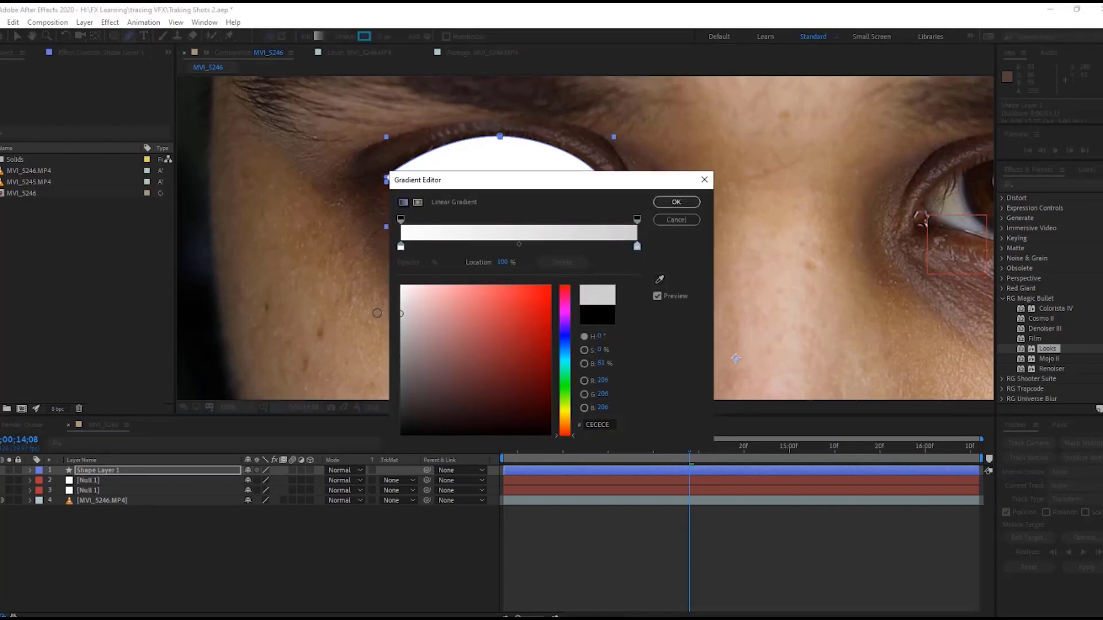
key(Return)
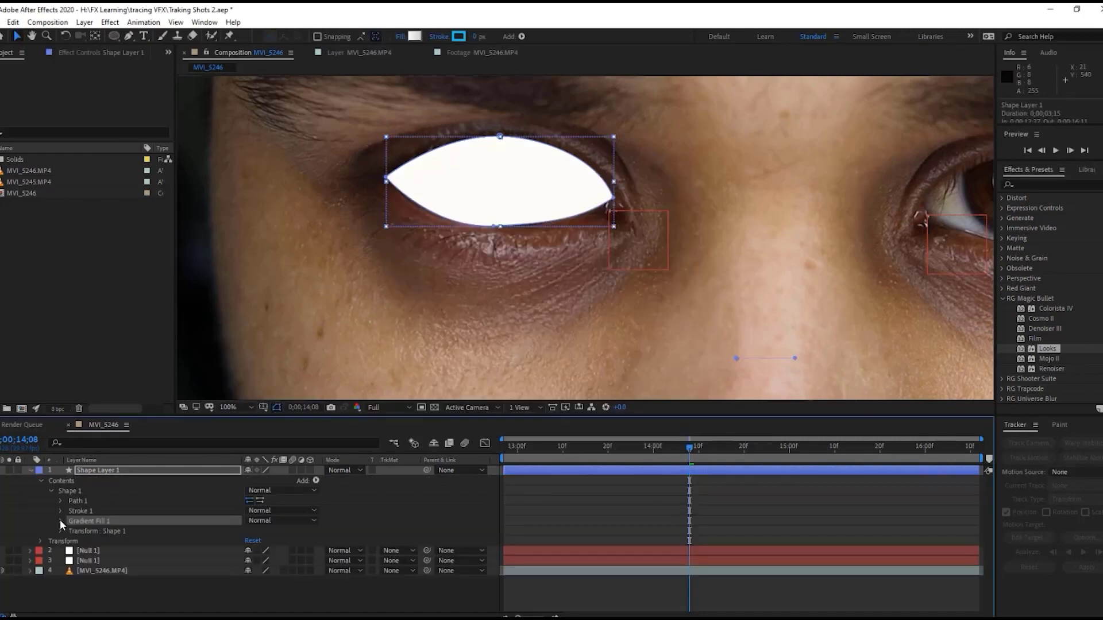
- Place the gradient's start point at the eye's left corner and its end point across the eye
click(61, 520)
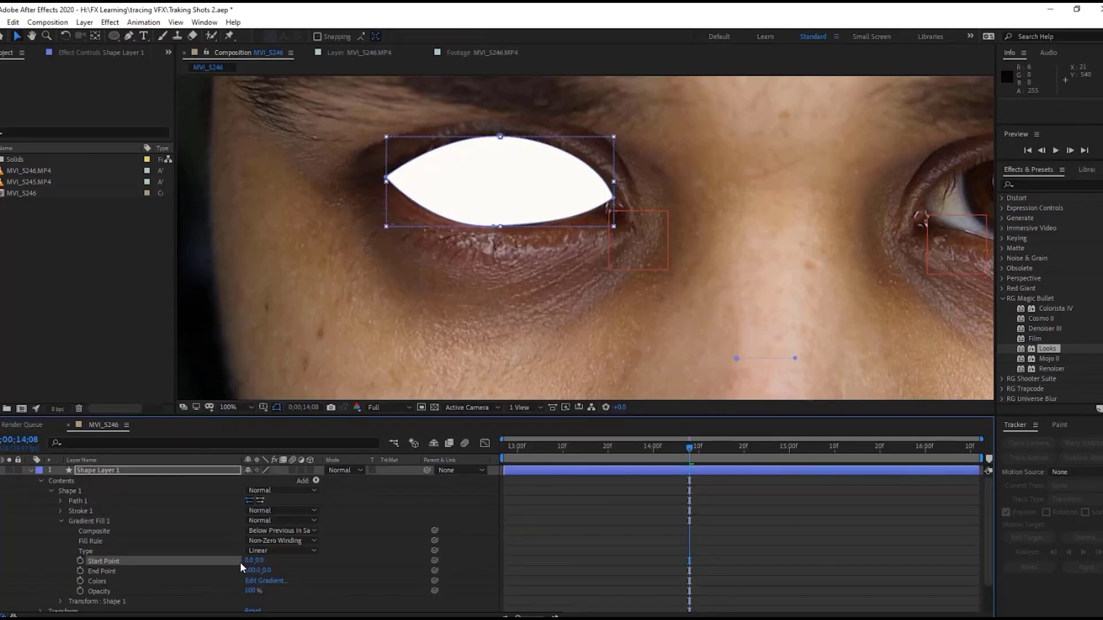
click(190, 562)
scroll(595, 282, down, 4)
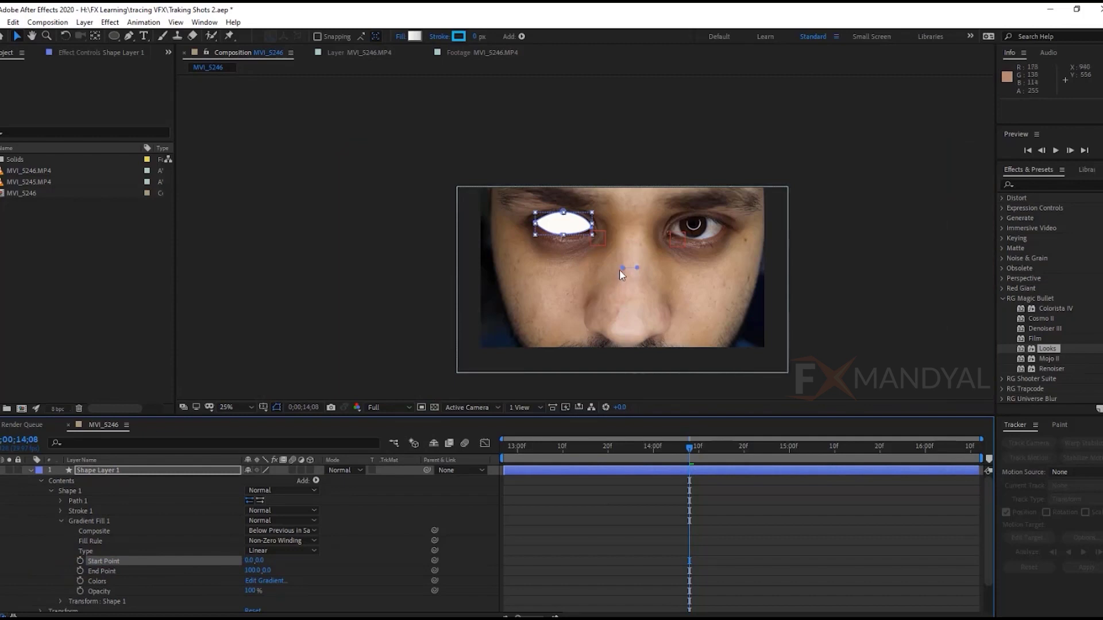
drag(623, 268, 539, 245)
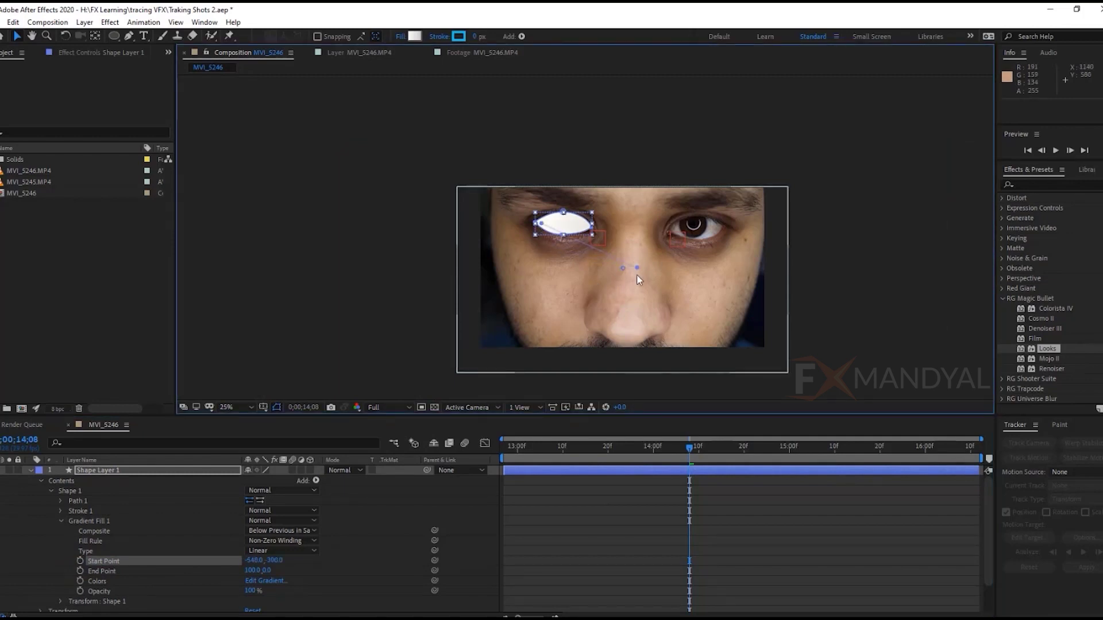
mouse_move(637, 269)
mouse_down()
mouse_move(575, 226)
mouse_move(416, 276)
mouse_up()
scroll(589, 226, up, 4)
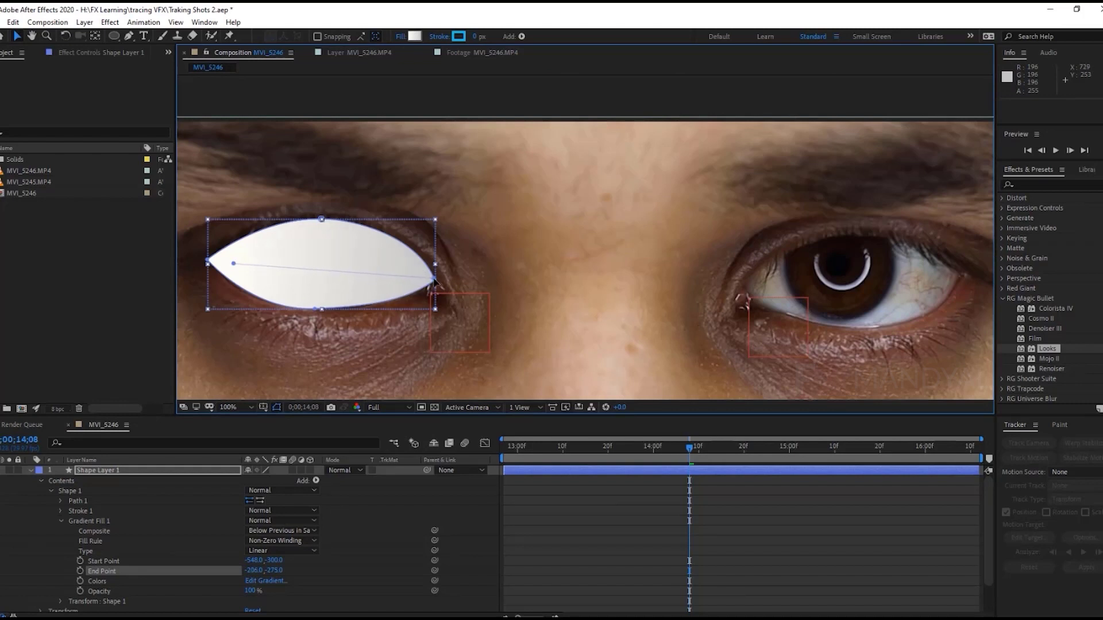
drag(234, 264, 208, 264)
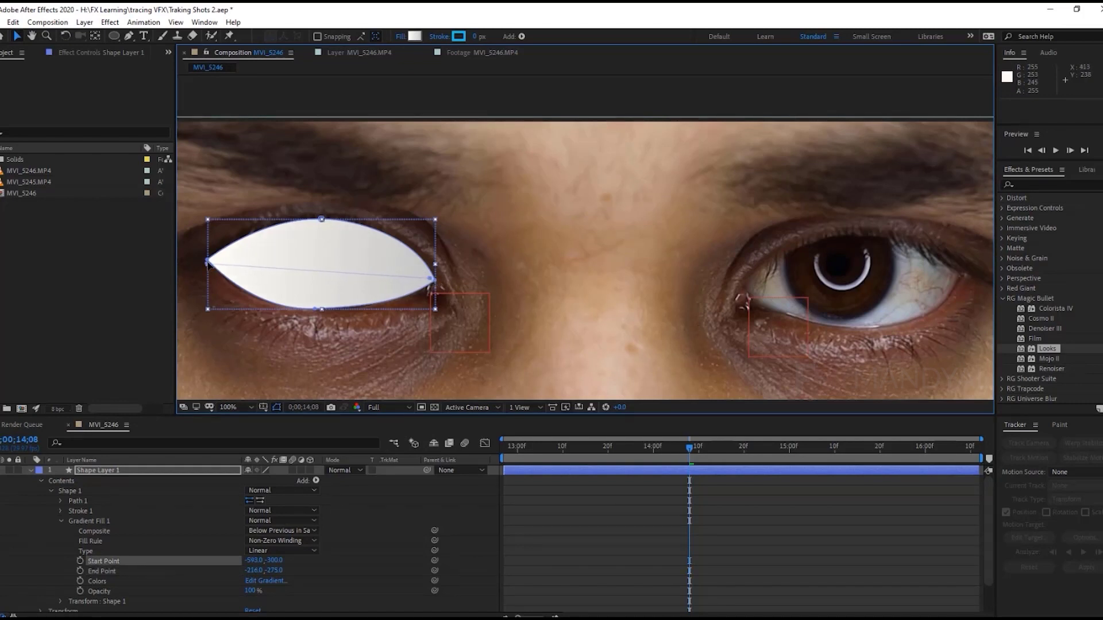
- Move the white gradient stop inward to about 31% to brighten the fill
click(414, 36)
drag(502, 247, 518, 247)
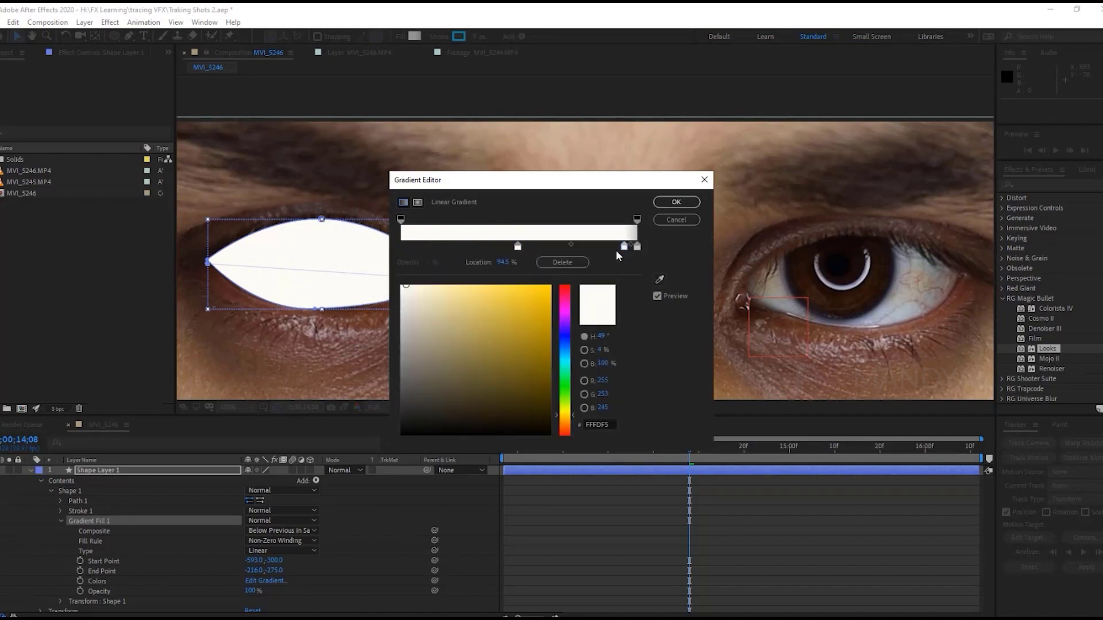
drag(401, 246, 473, 247)
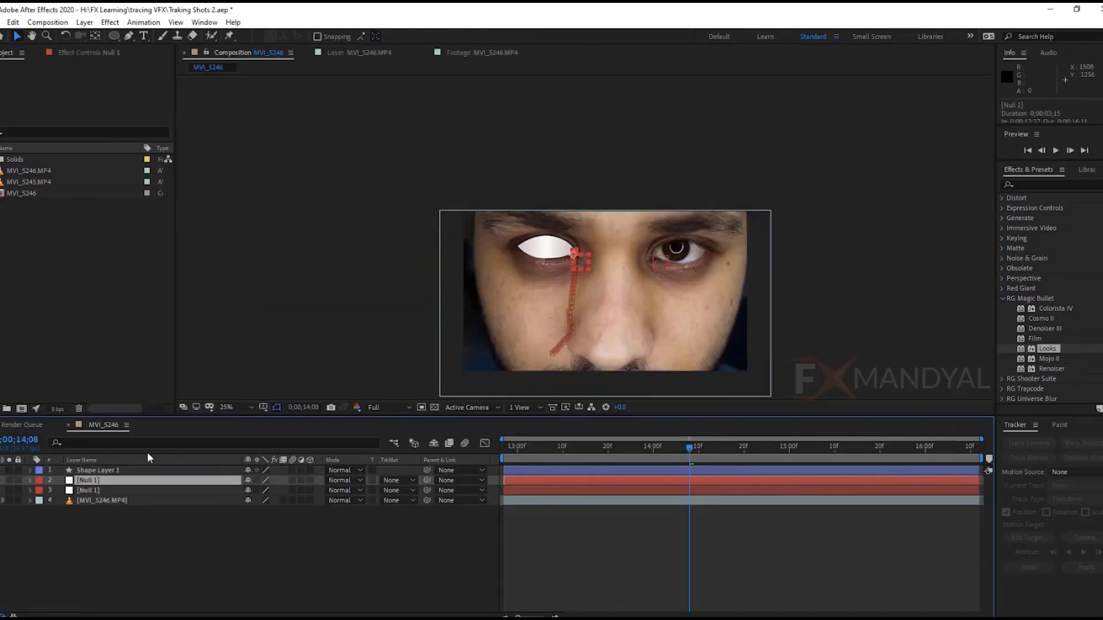
key(Return)
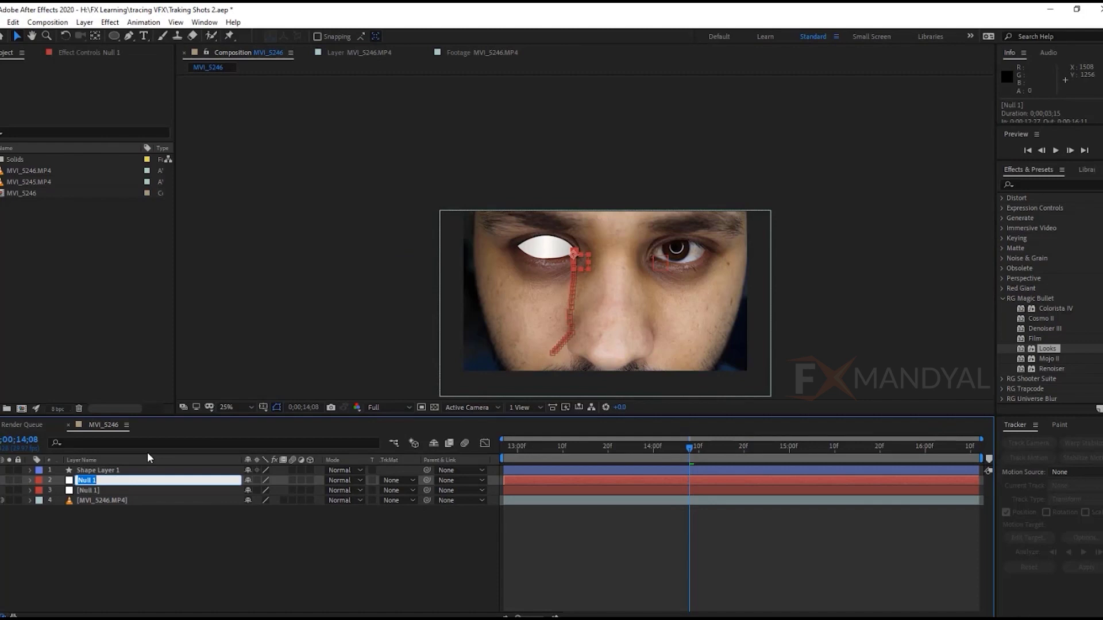
- Rename the two tracking nulls L and R
text(L)
click(85, 491)
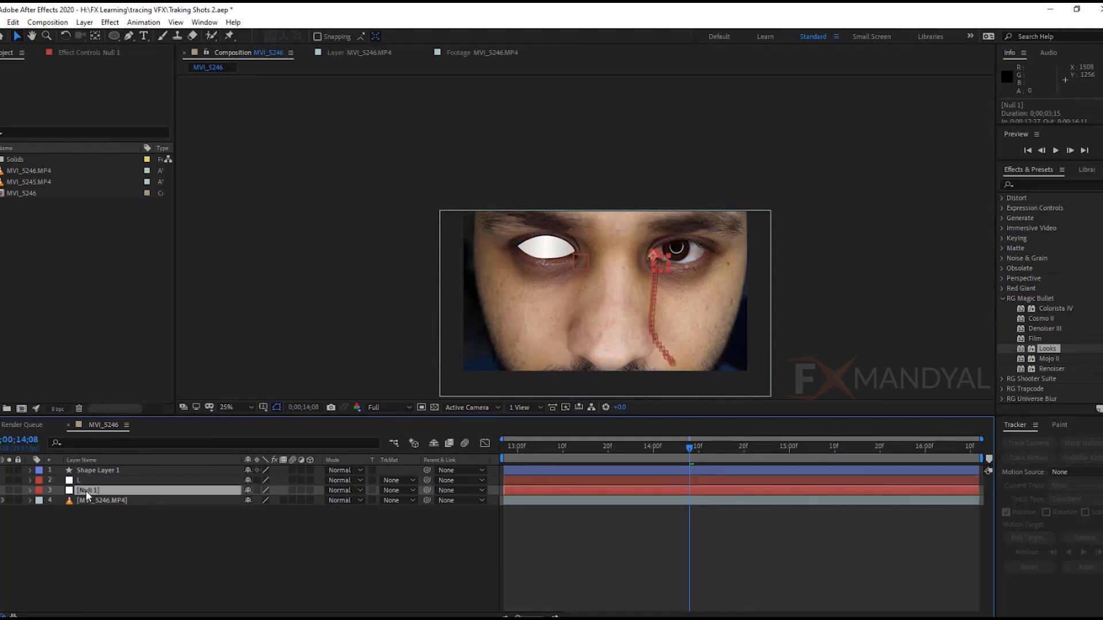
key(Return)
text(R)
click(97, 470)
- Centre the eye shape's anchor point on the eye with Pan Behind
click(95, 36)
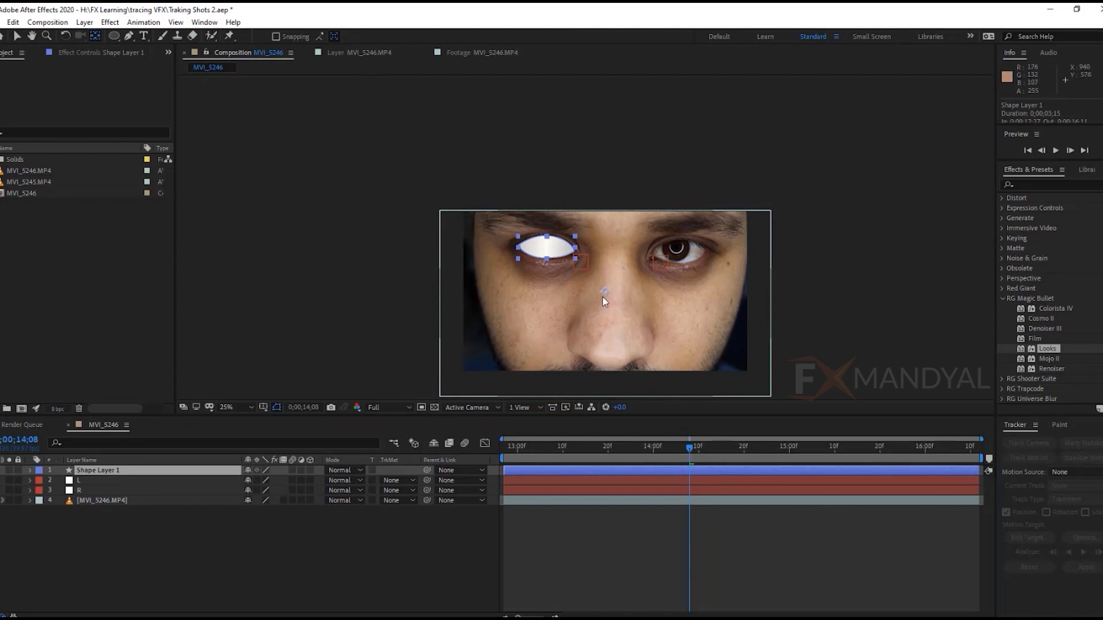
click(603, 296)
drag(604, 296, 546, 247)
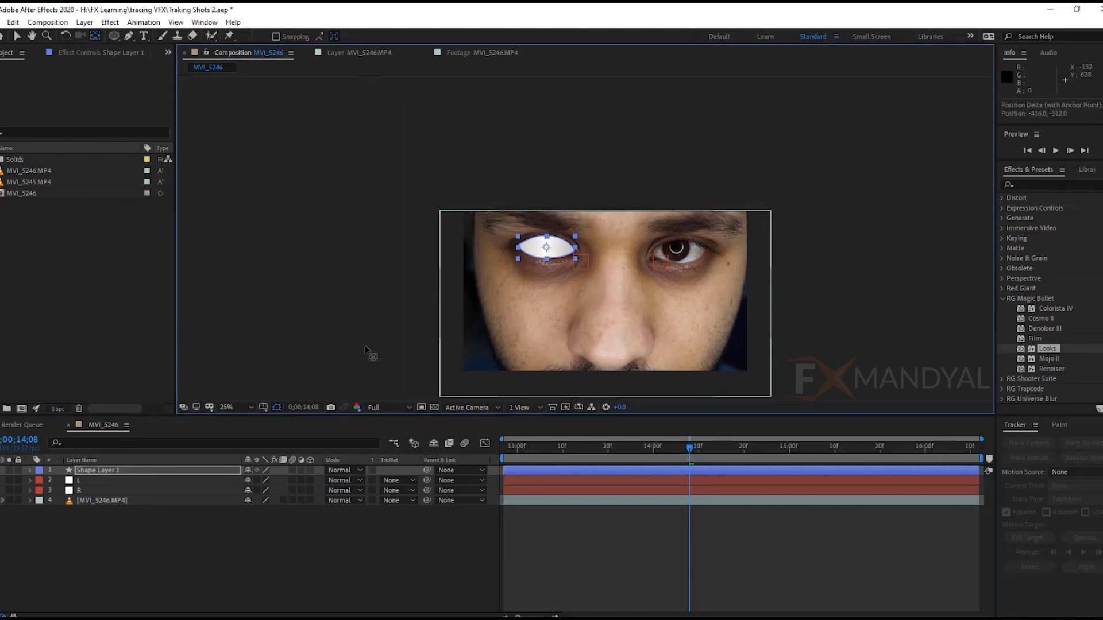
scroll(585, 238, up, 2)
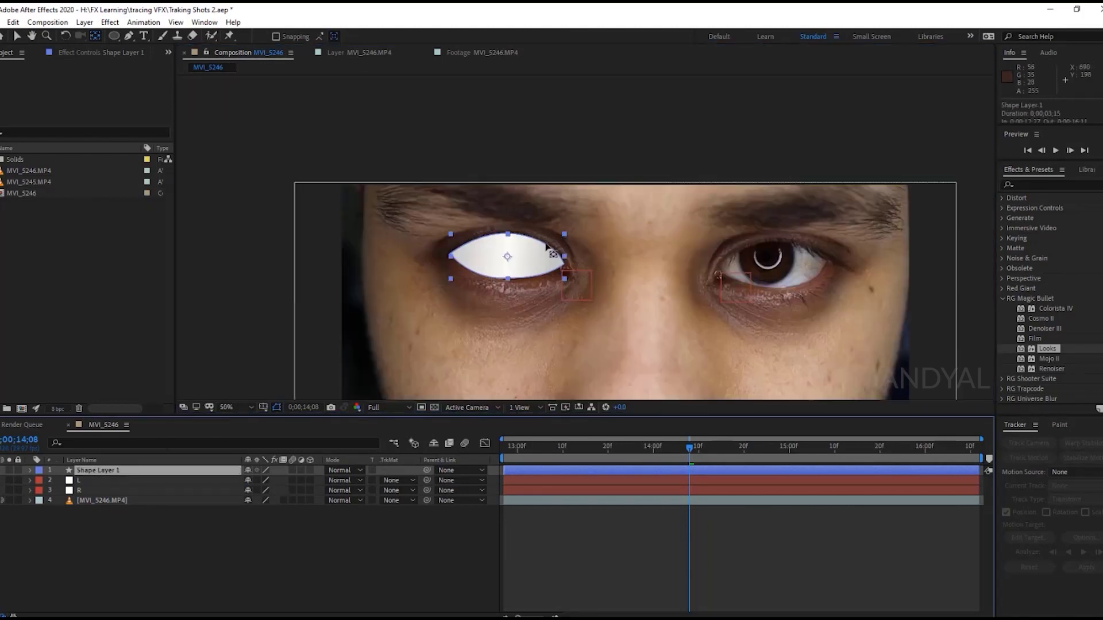
- Duplicate the eye shape onto the right eye and reshape its corner and lower edge to fit
key(ctrl+d)
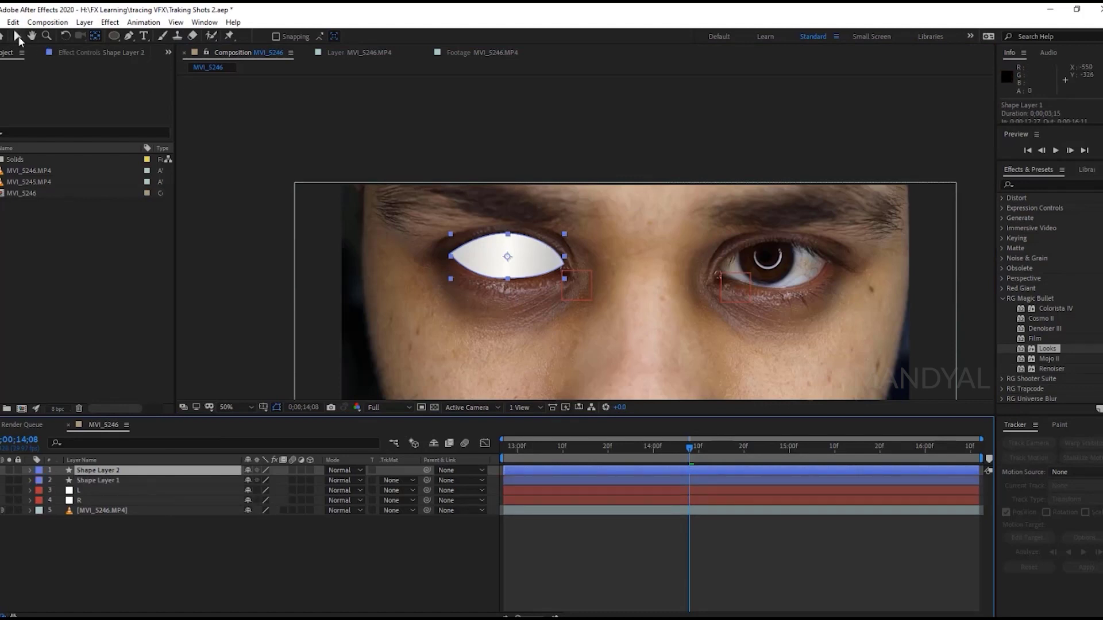
click(17, 36)
drag(535, 264, 806, 264)
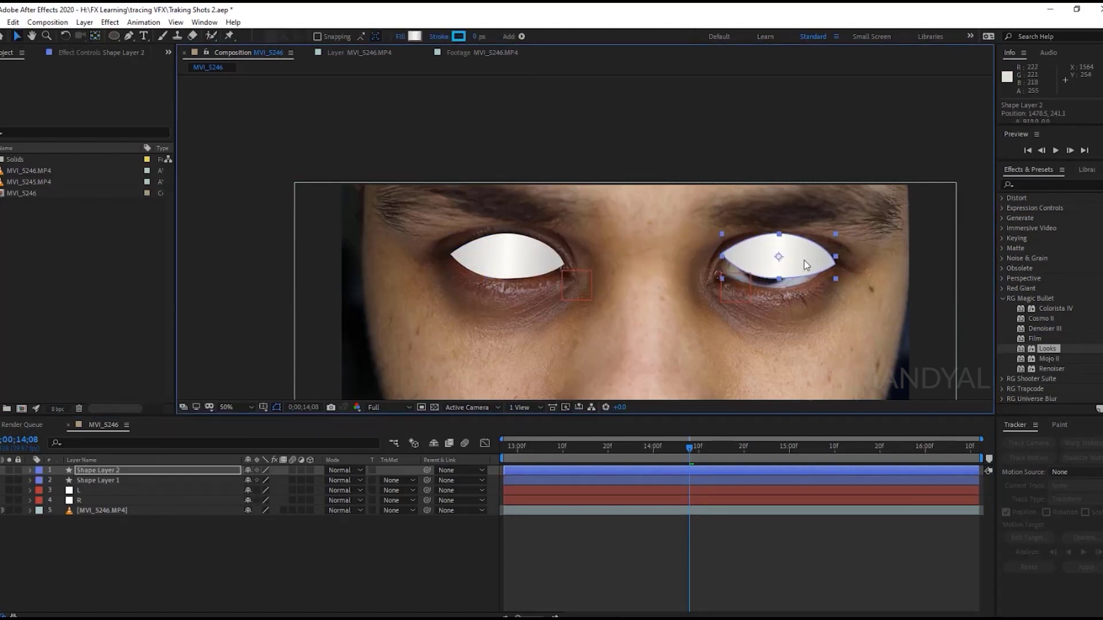
scroll(806, 267, up, 2)
drag(840, 278, 540, 321)
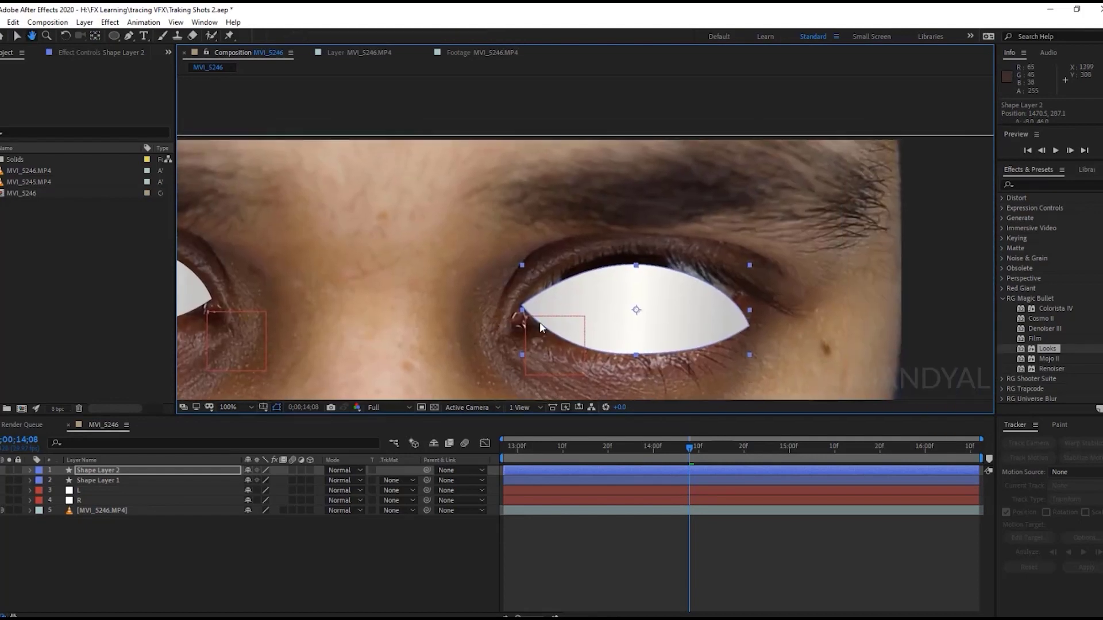
key(g)
drag(750, 311, 738, 292)
drag(636, 355, 643, 357)
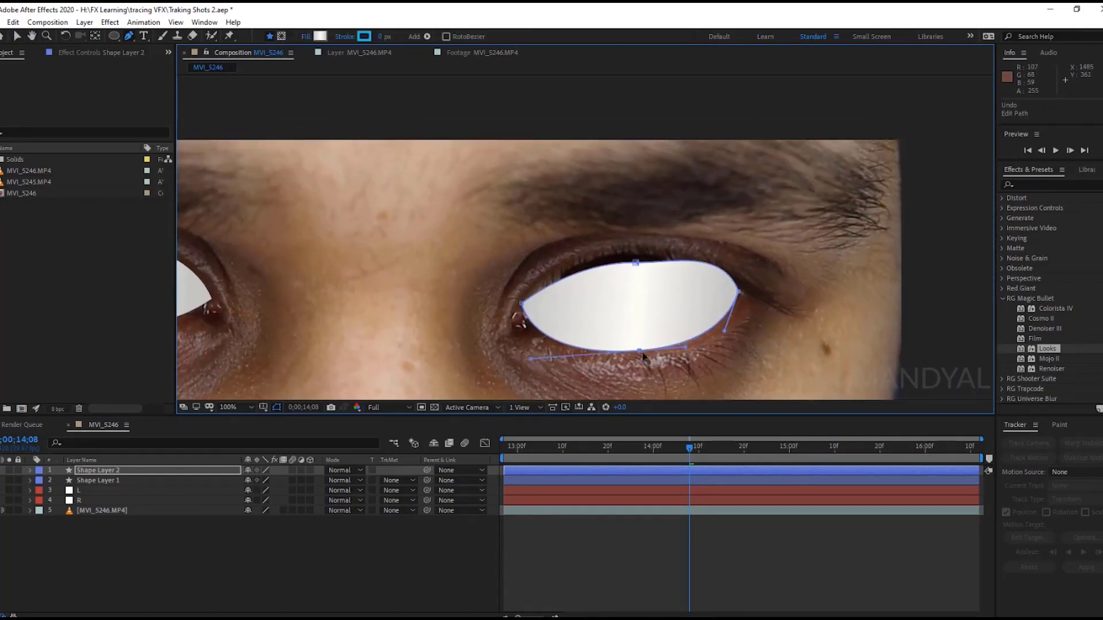
scroll(644, 357, down, 2)
click(136, 490)
- Parent the left-eye shape layer to the L null and the right-eye shape to the R null
click(384, 482)
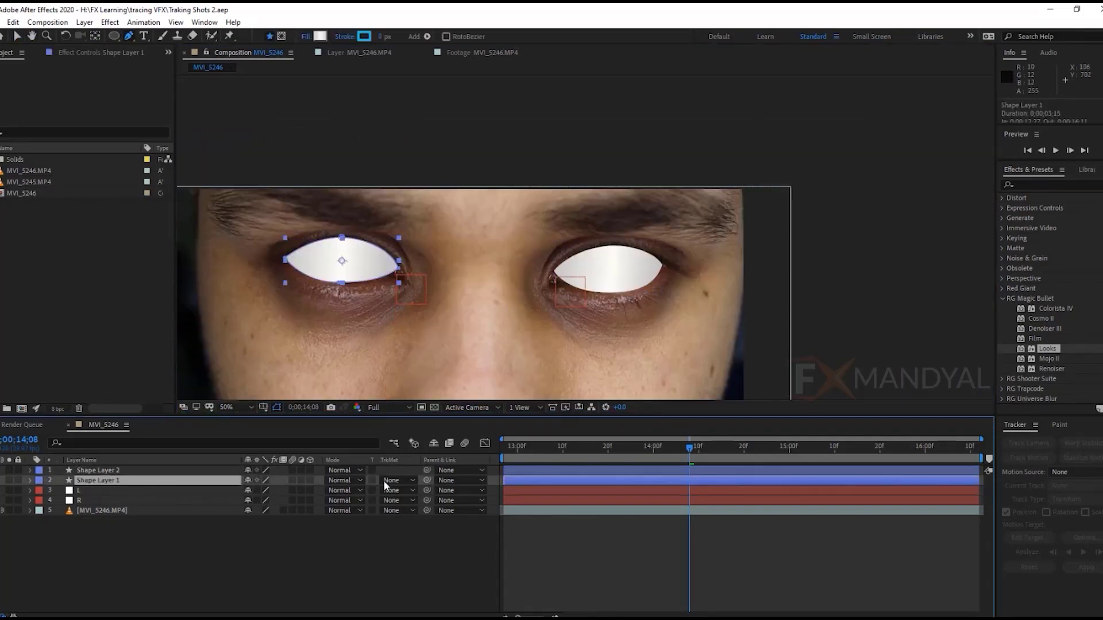
mouse_move(428, 480)
mouse_down()
mouse_move(129, 492)
mouse_move(95, 503)
mouse_up()
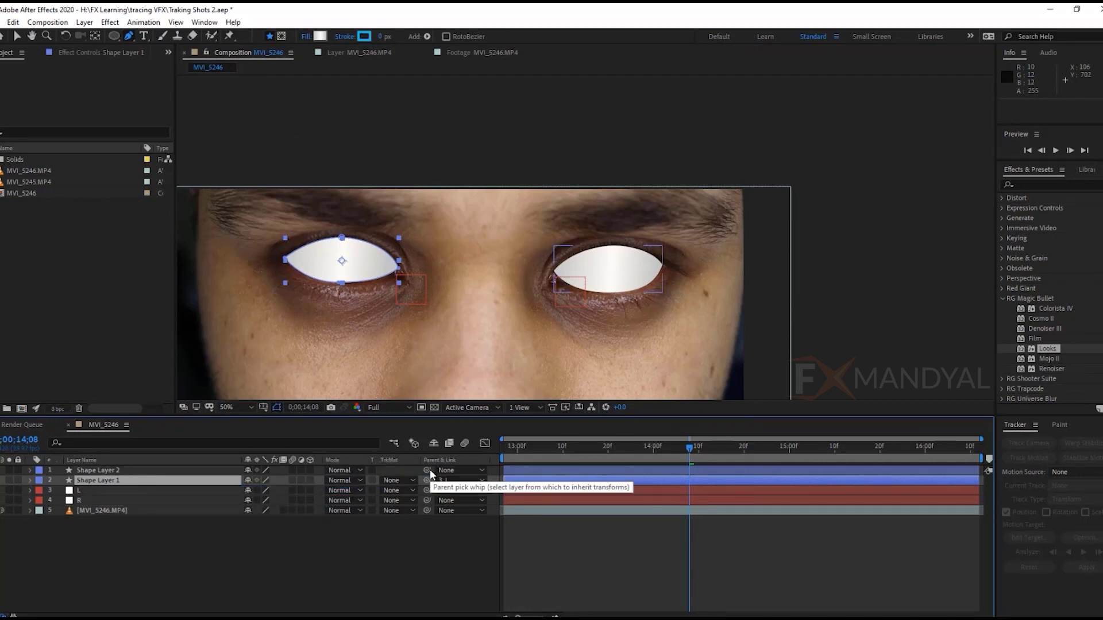
drag(586, 447, 674, 449)
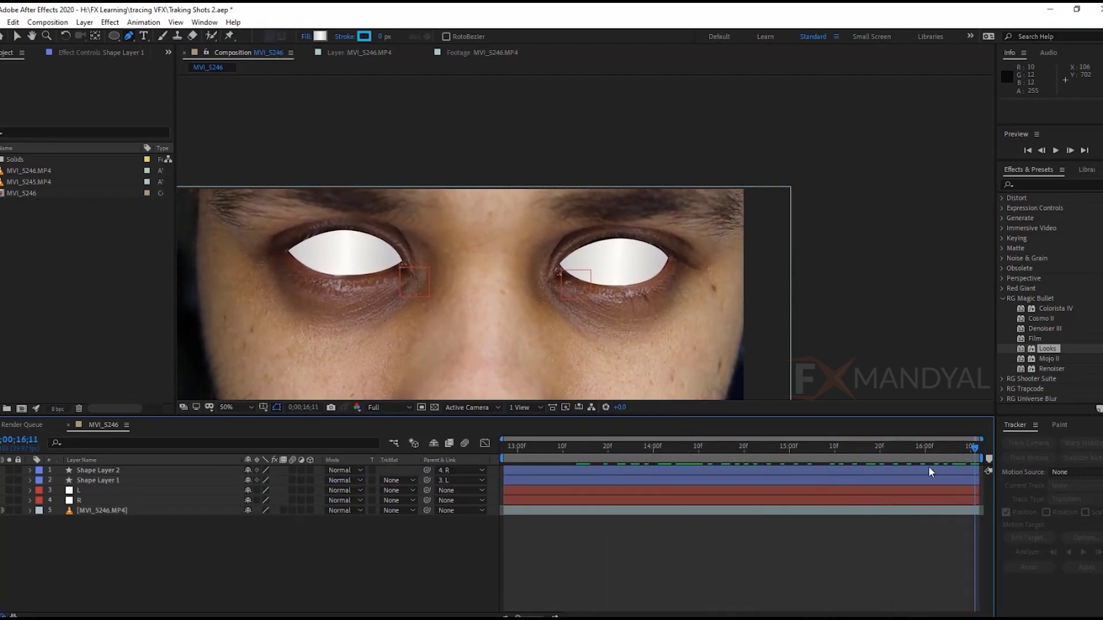
- Scrub and play back the shot to confirm the eye shapes follow the tracking, then select the Right and Left layers
drag(673, 449, 730, 448)
key(comma)
key(comma)
key(comma)
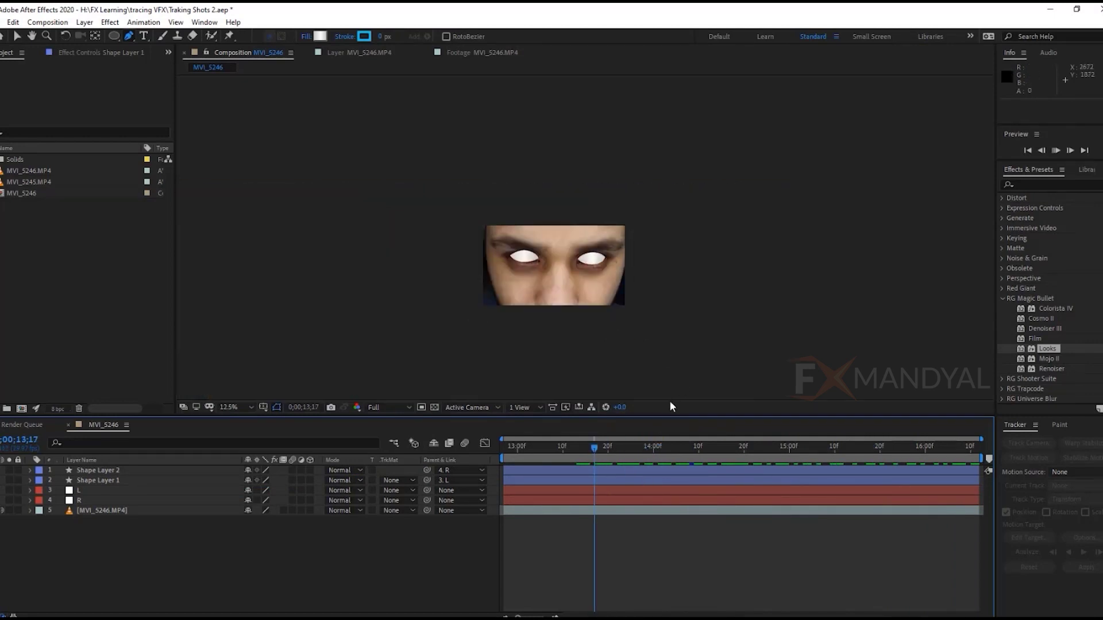
key(space)
key(space)
key(period)
key(period)
key(period)
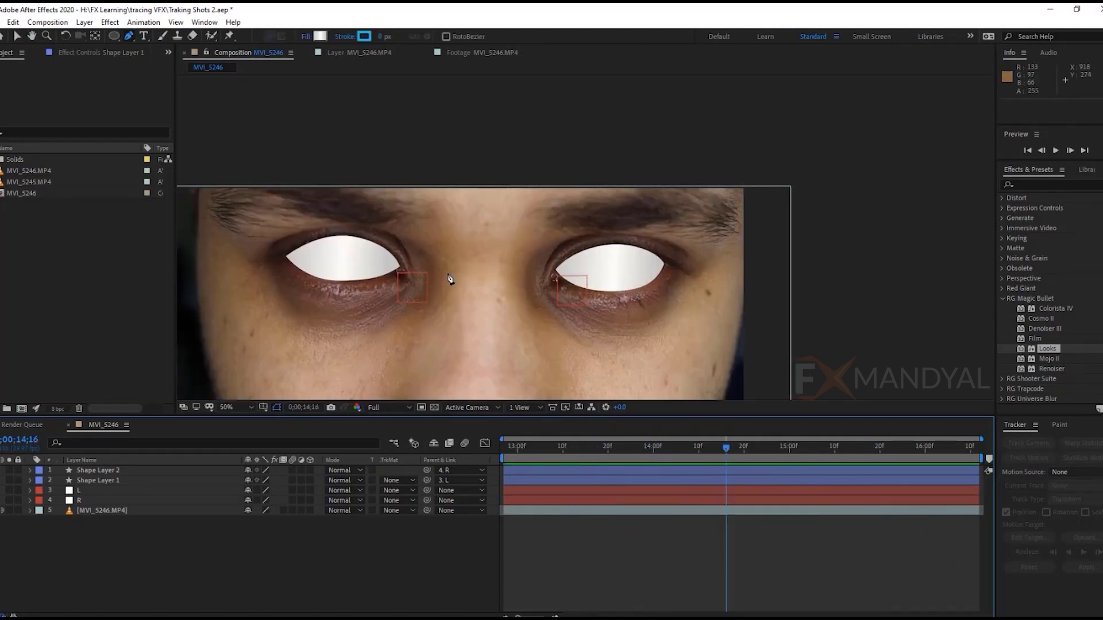
scroll(308, 287, up, 2)
click(87, 471)
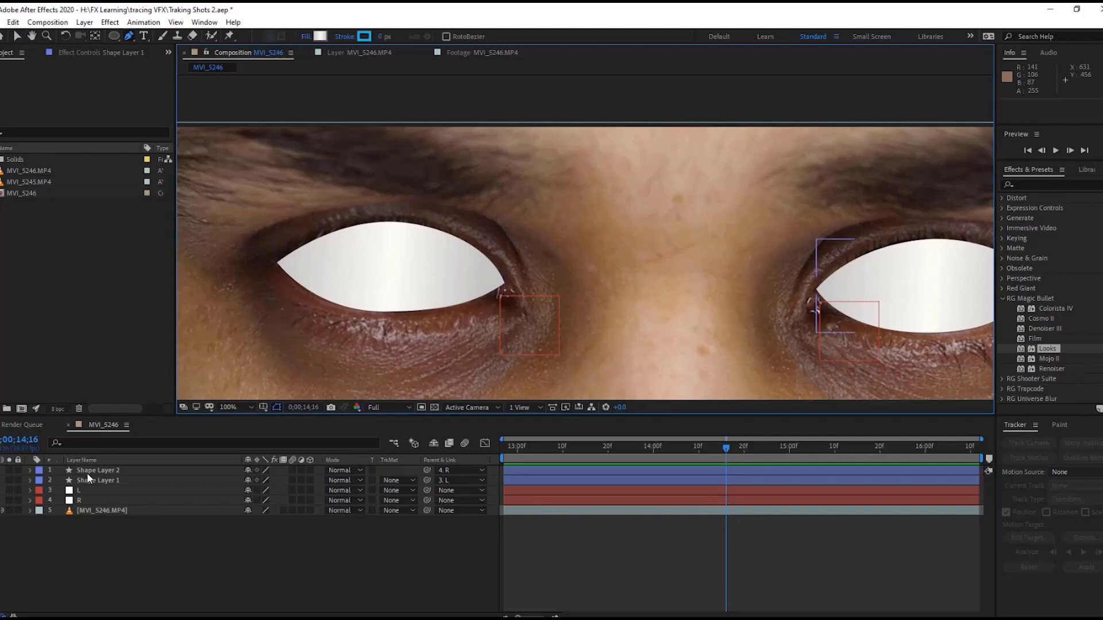
click(91, 479)
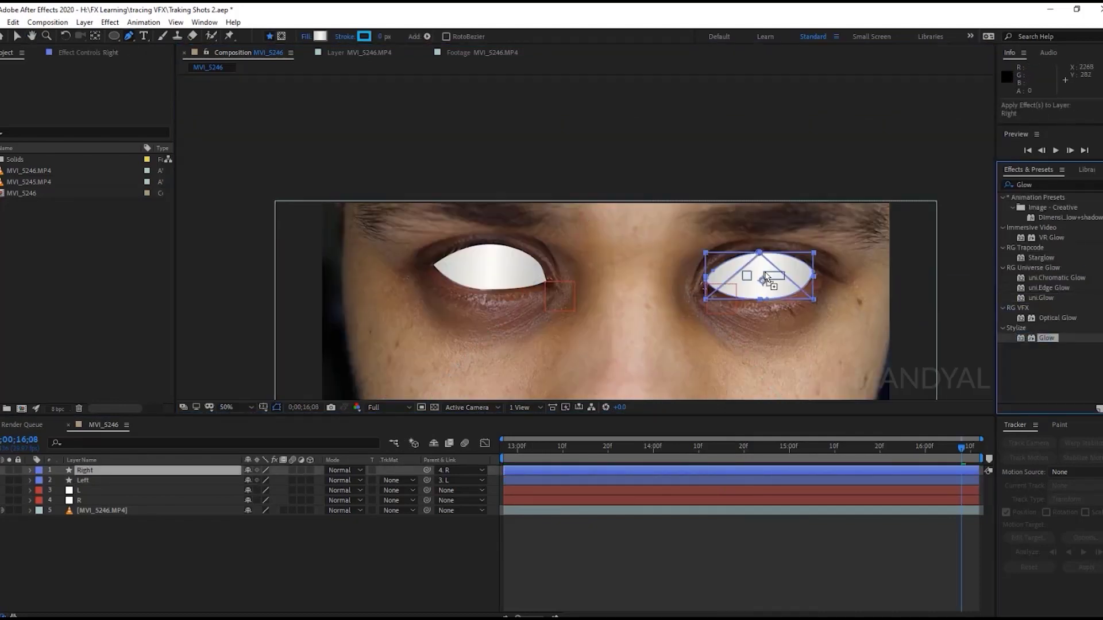
- Apply Glow to the right-eye layer and lower its Threshold to 23.5%
drag(767, 279, 769, 278)
scroll(787, 274, up, 3)
scroll(847, 312, down, 2)
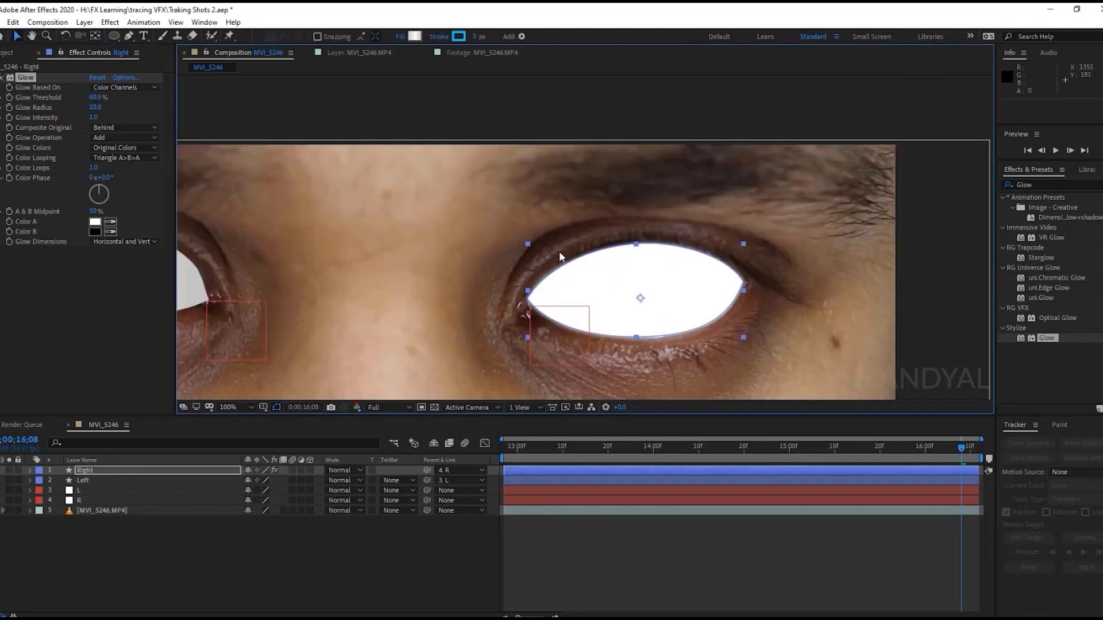
mouse_move(101, 102)
mouse_down()
mouse_move(134, 100)
mouse_move(100, 127)
mouse_up()
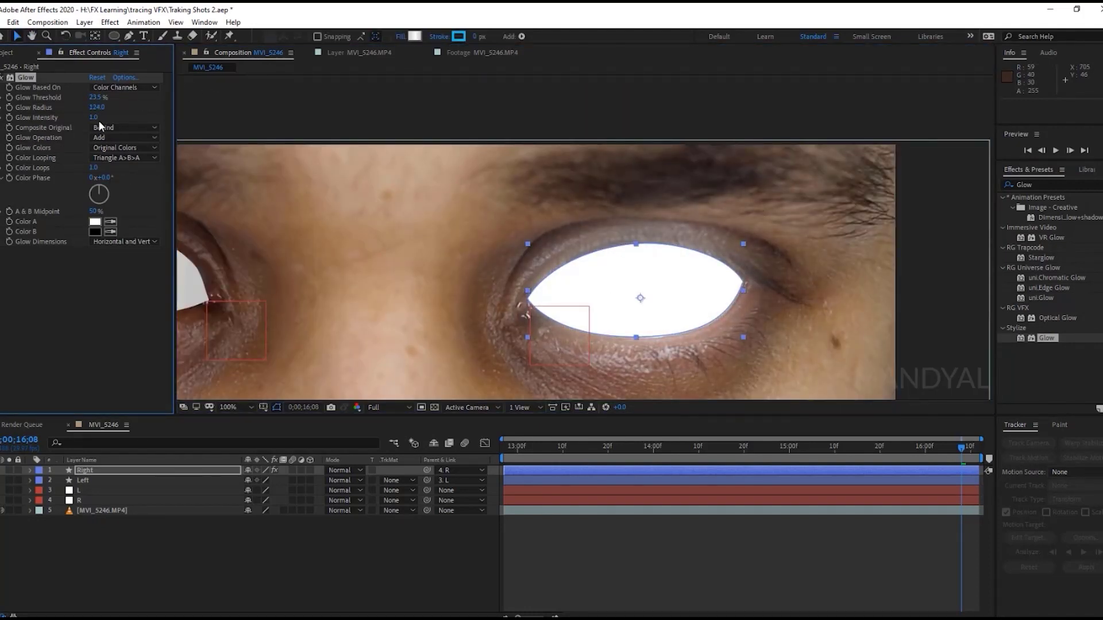
scroll(759, 276, left, 5)
scroll(574, 270, down, 1)
- Copy the right eye's Glow effect and paste it onto the Left eye layer
click(312, 264)
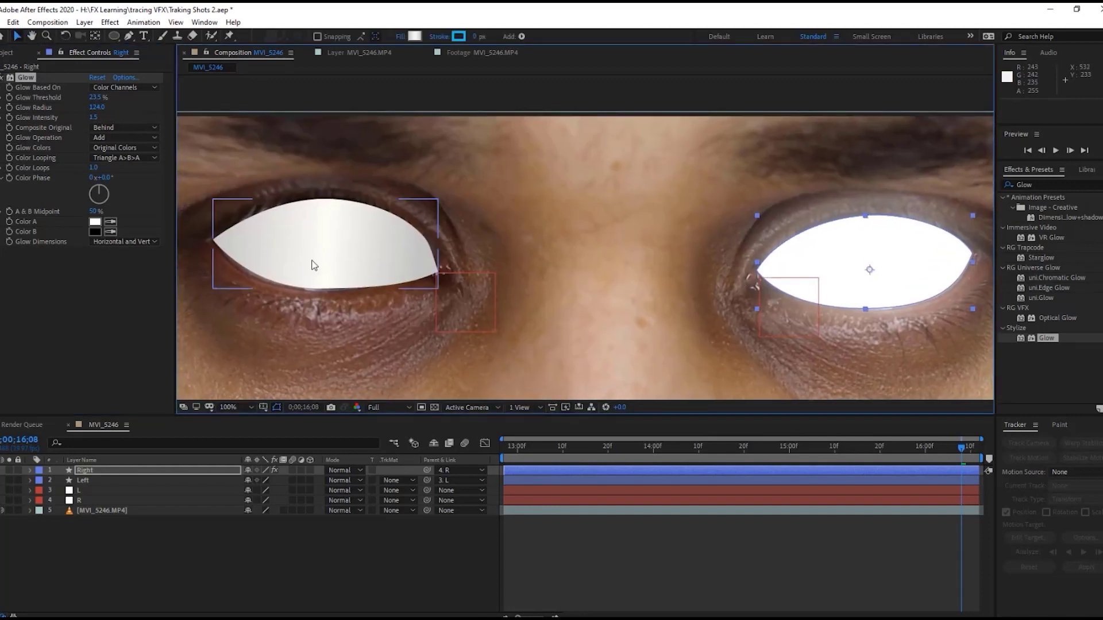
click(89, 473)
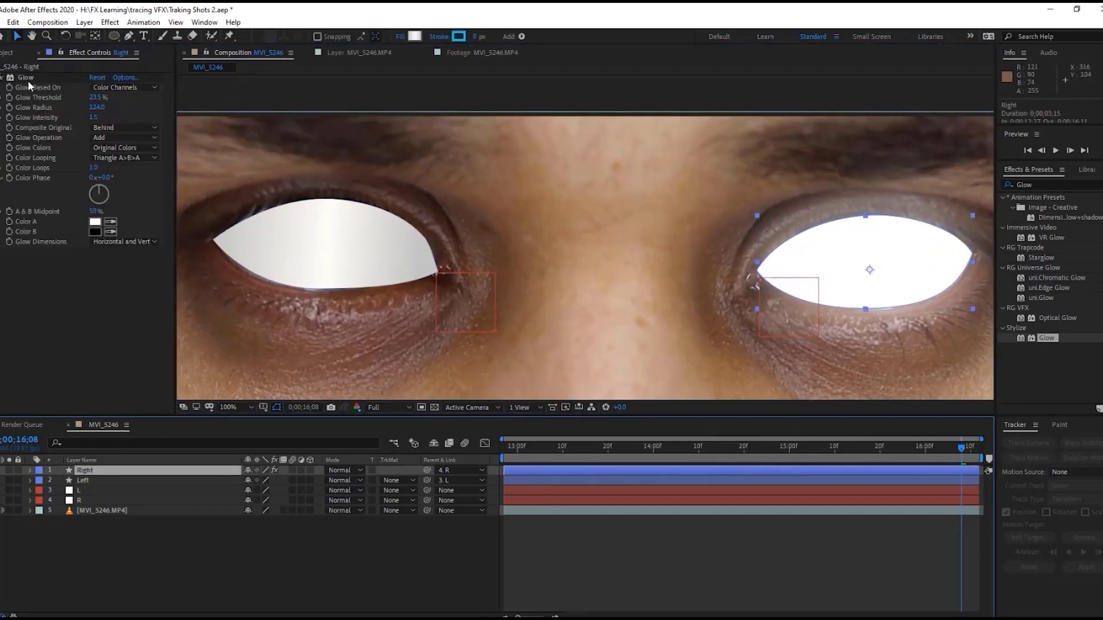
click(28, 79)
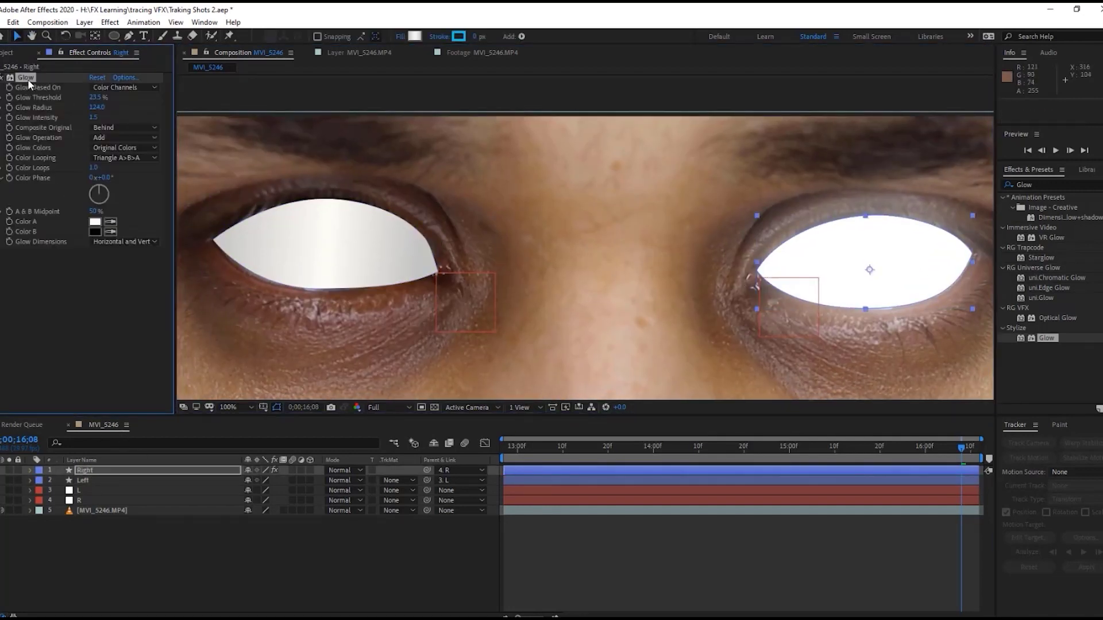
click(89, 479)
key(ctrl+v)
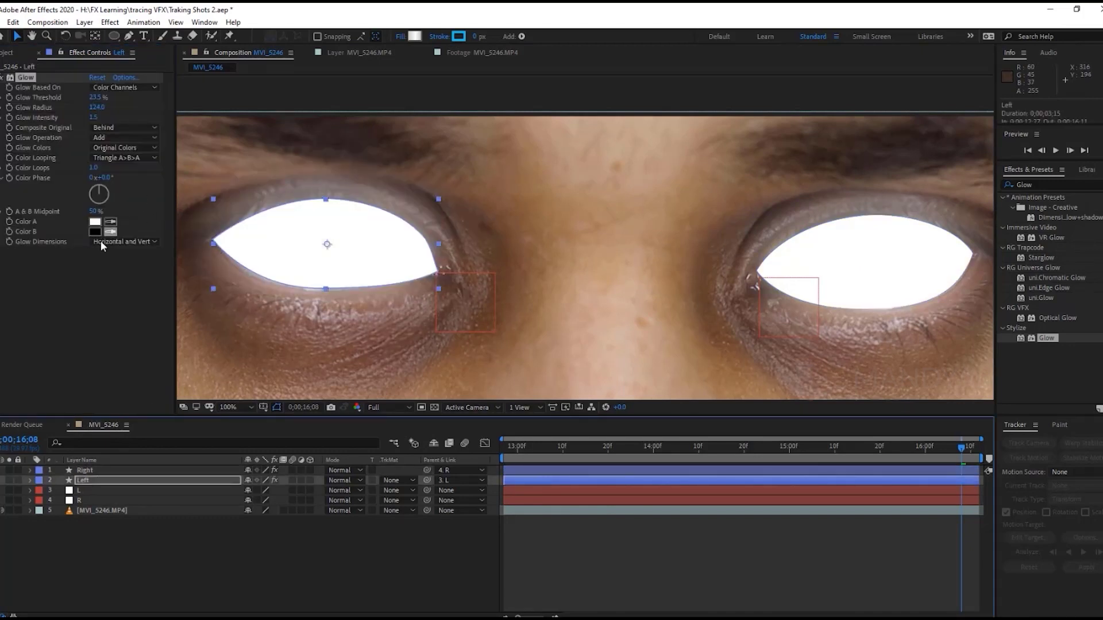
click(85, 22)
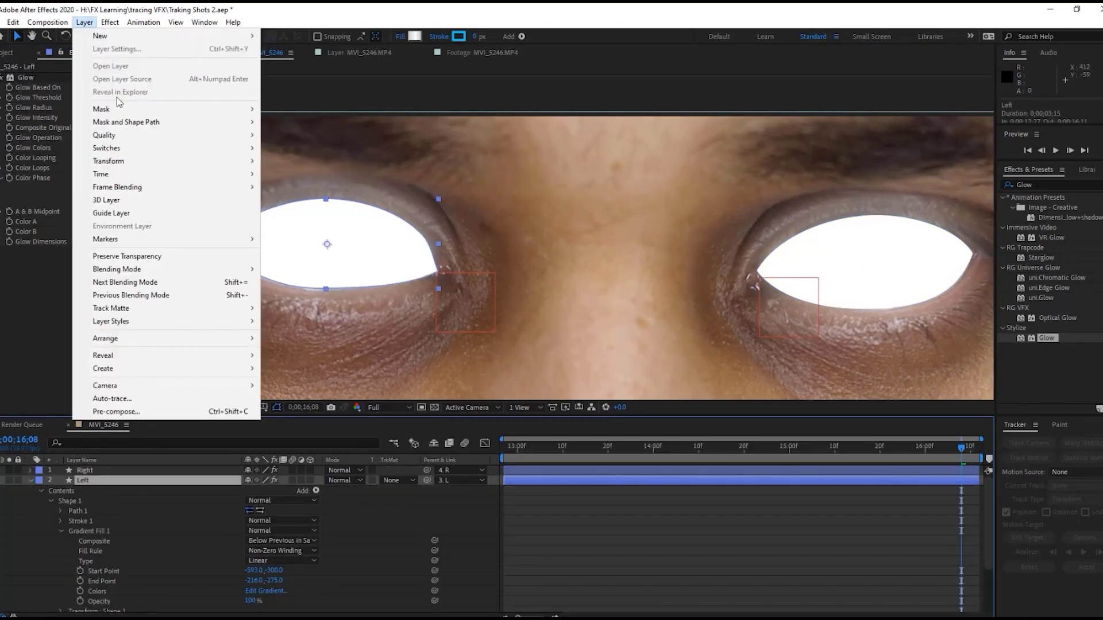
- Add an Inner Shadow layer style to the left eye and raise its opacity to 96%
mouse_move(155, 322)
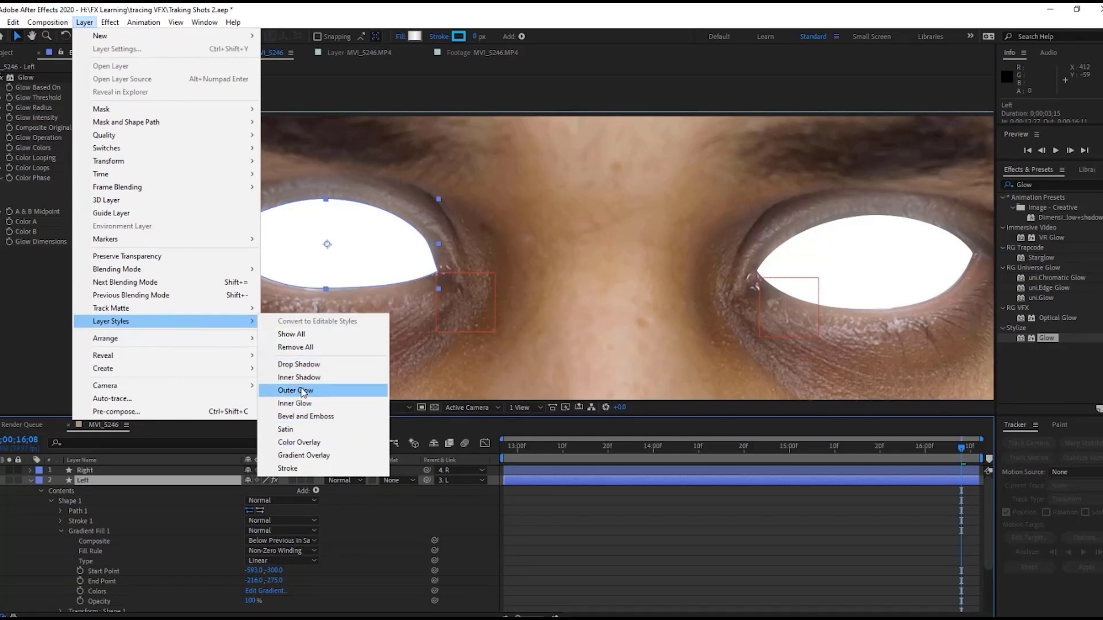
click(316, 381)
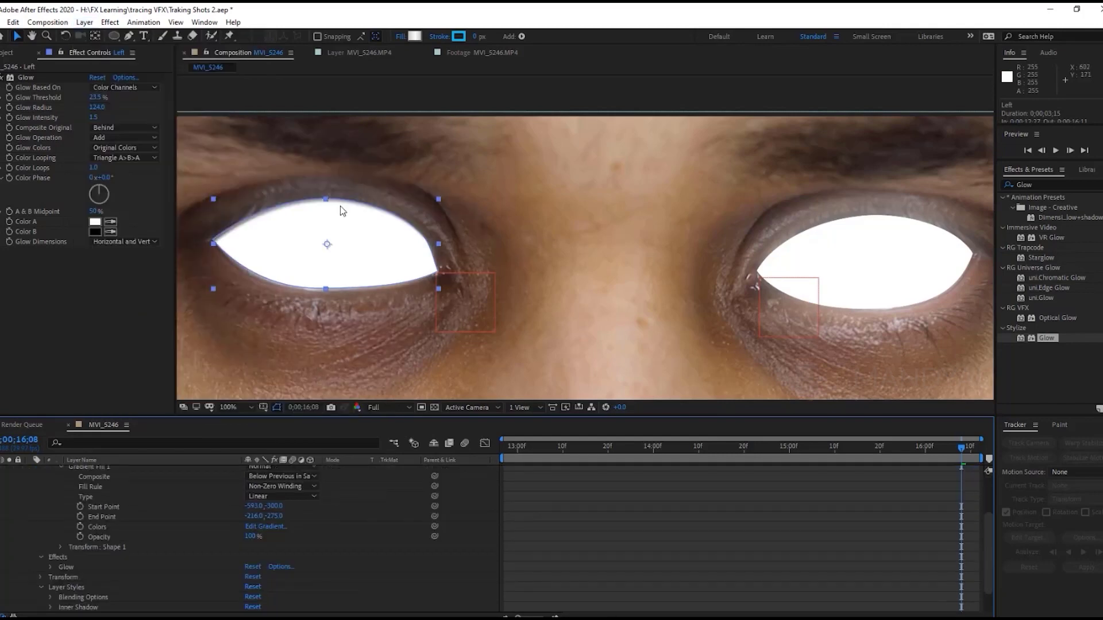
scroll(265, 224, up, 2)
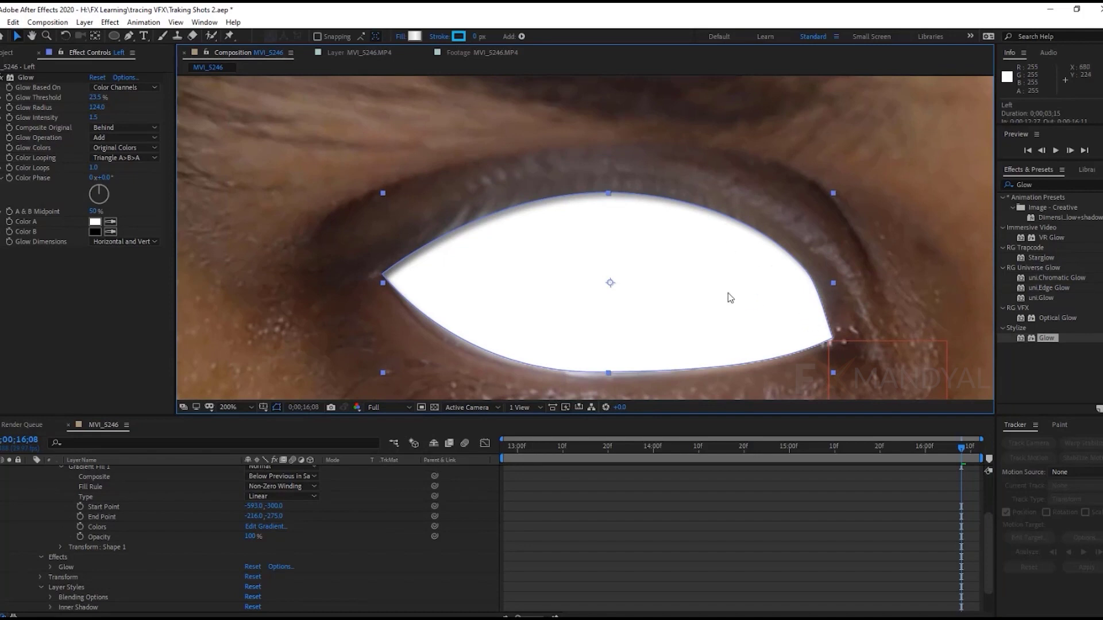
scroll(730, 297, right, 2)
click(50, 607)
scroll(40, 573, down, 4)
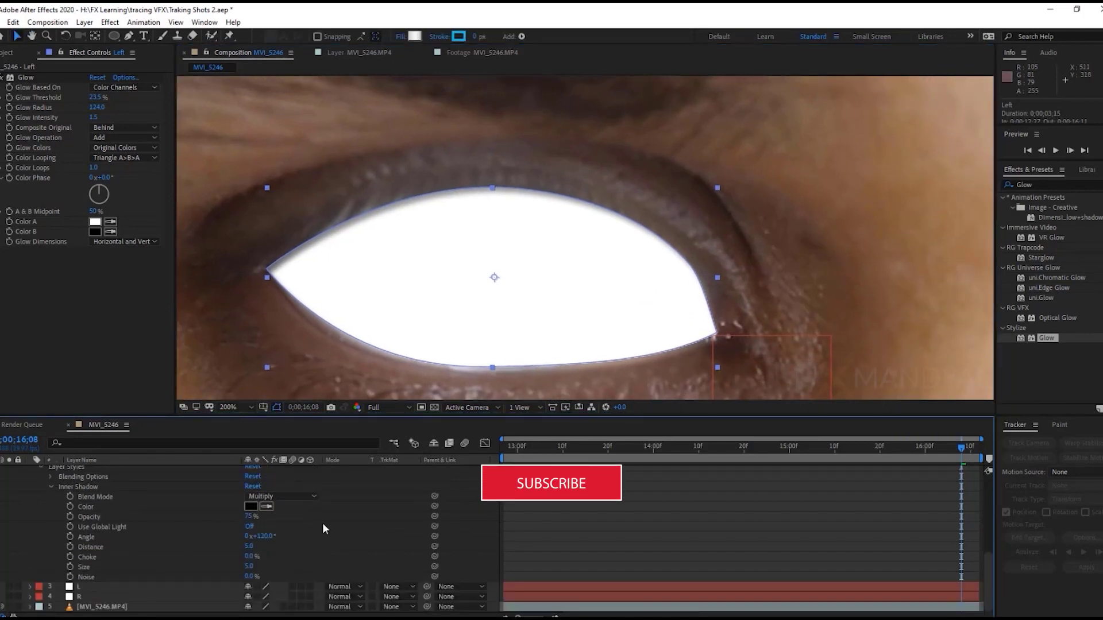
mouse_move(250, 517)
mouse_down()
mouse_move(308, 516)
mouse_move(233, 536)
mouse_move(270, 546)
mouse_move(235, 547)
mouse_move(270, 567)
mouse_up()
- Review the shadowed left eye in the viewer and move the time back to around 14;06
scroll(371, 314, down, 6)
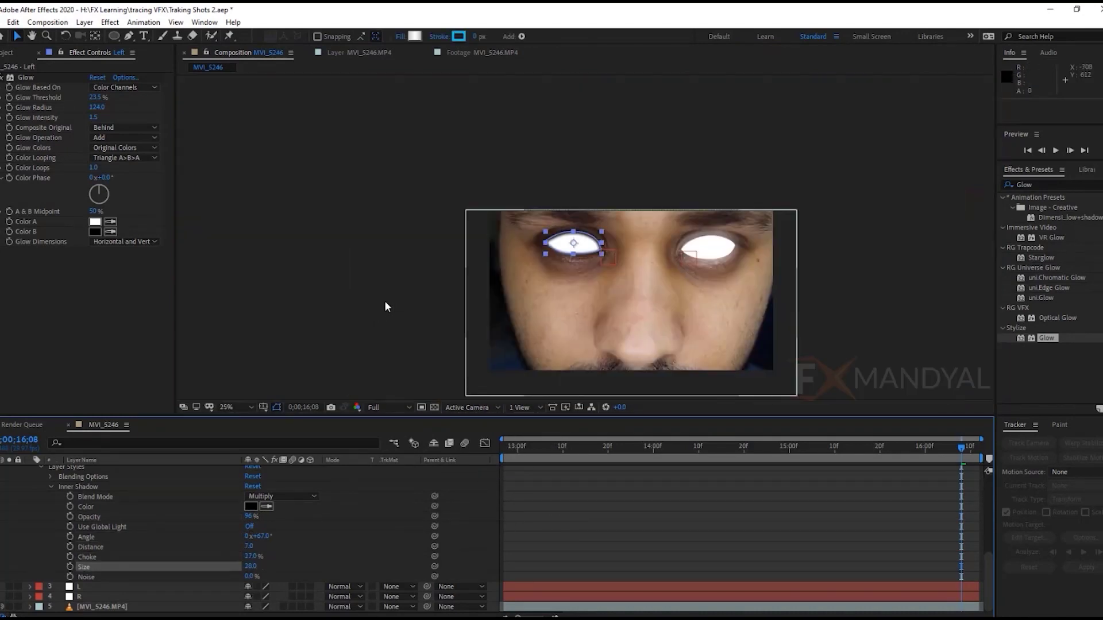
click(322, 246)
scroll(575, 239, up, 2)
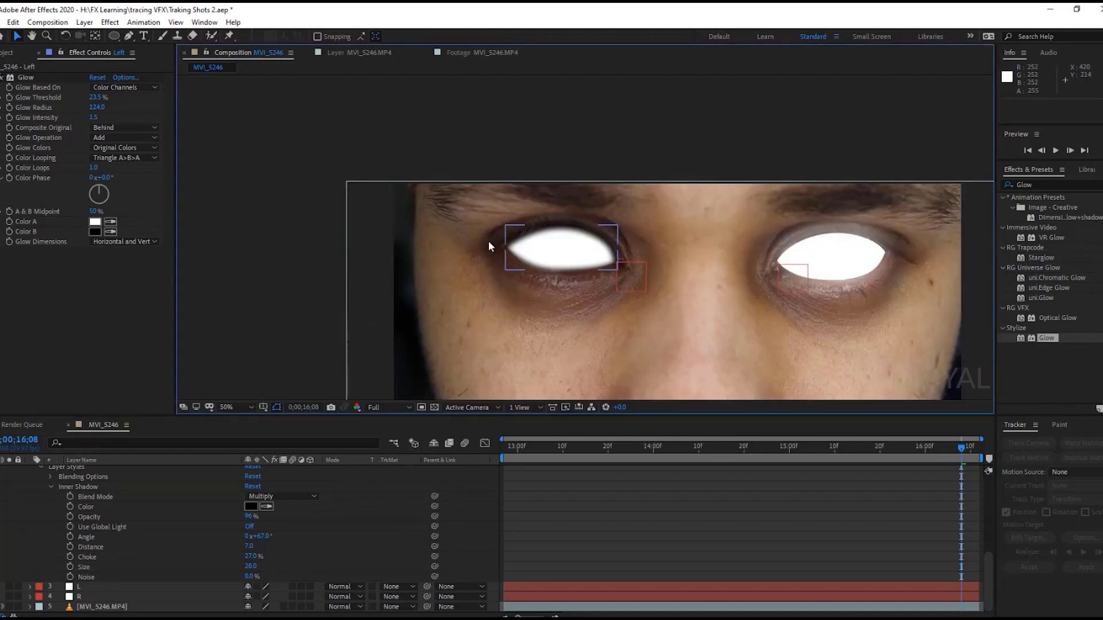
scroll(643, 212, up, 1)
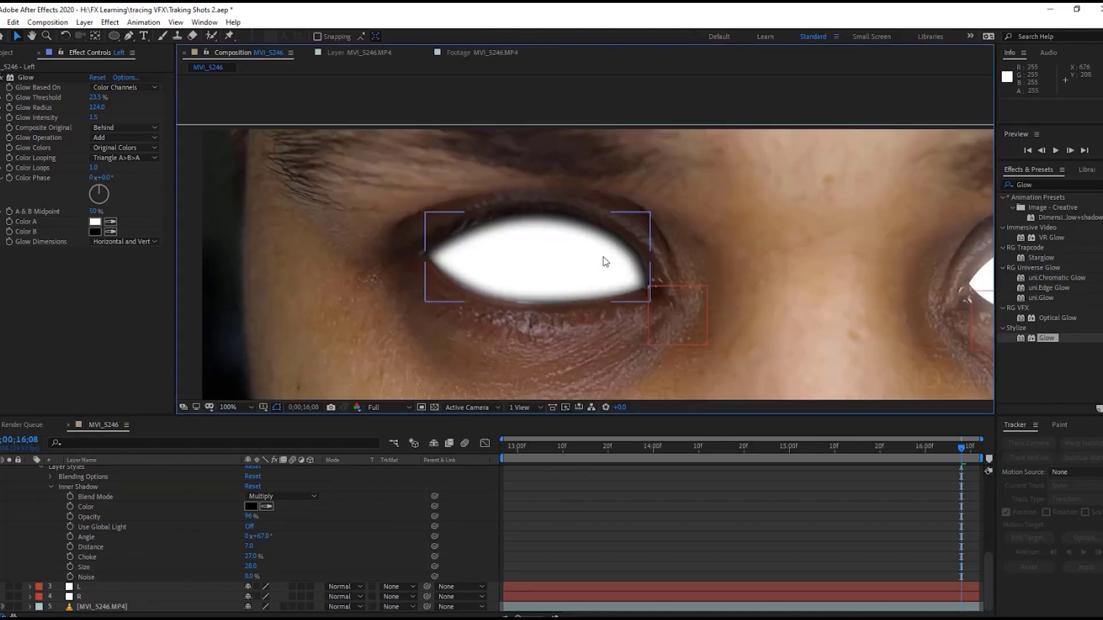
scroll(604, 259, up, 1)
drag(424, 254, 403, 255)
click(380, 252)
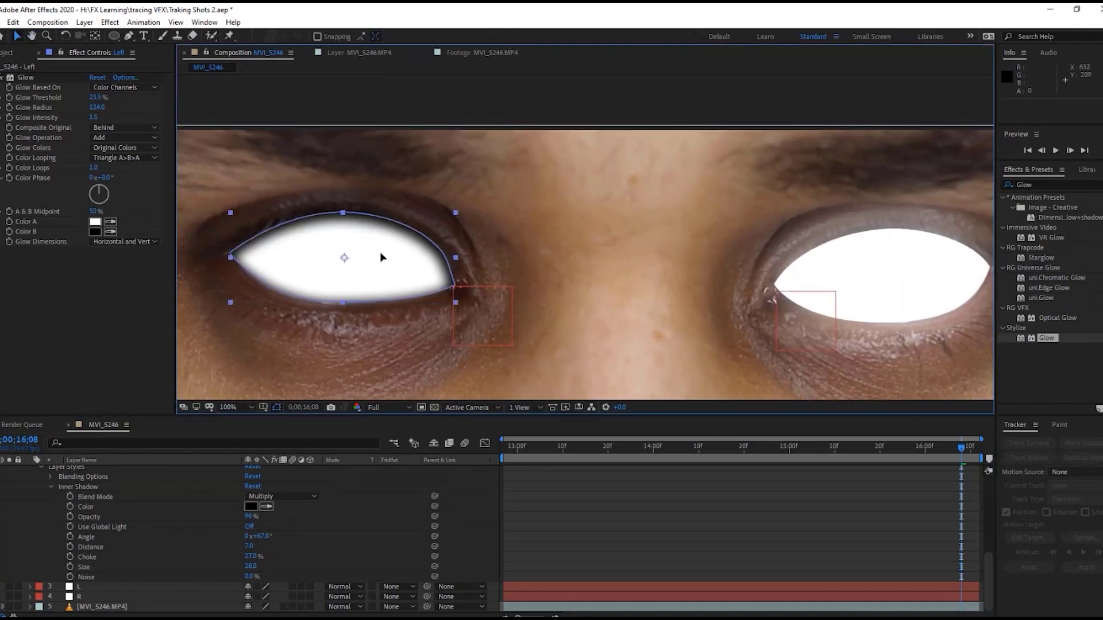
click(91, 486)
drag(542, 457, 694, 458)
scroll(631, 296, down, 1)
- Delete the Glow effect from both the Right and Left eye layers
scroll(631, 296, down, 1)
key(ctrl+shift+a)
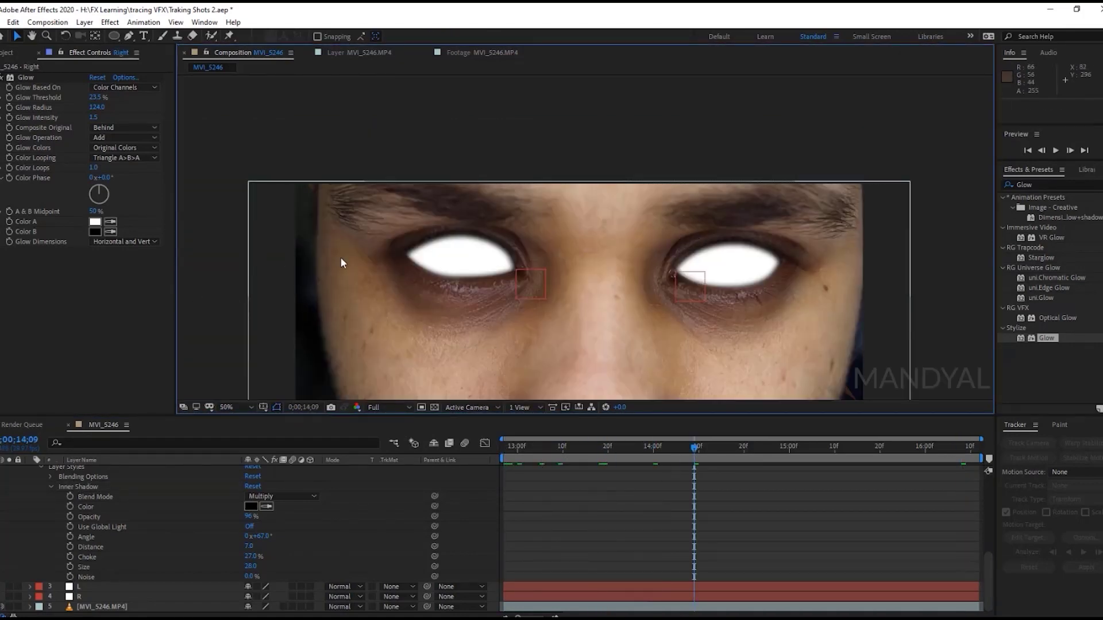
key(space)
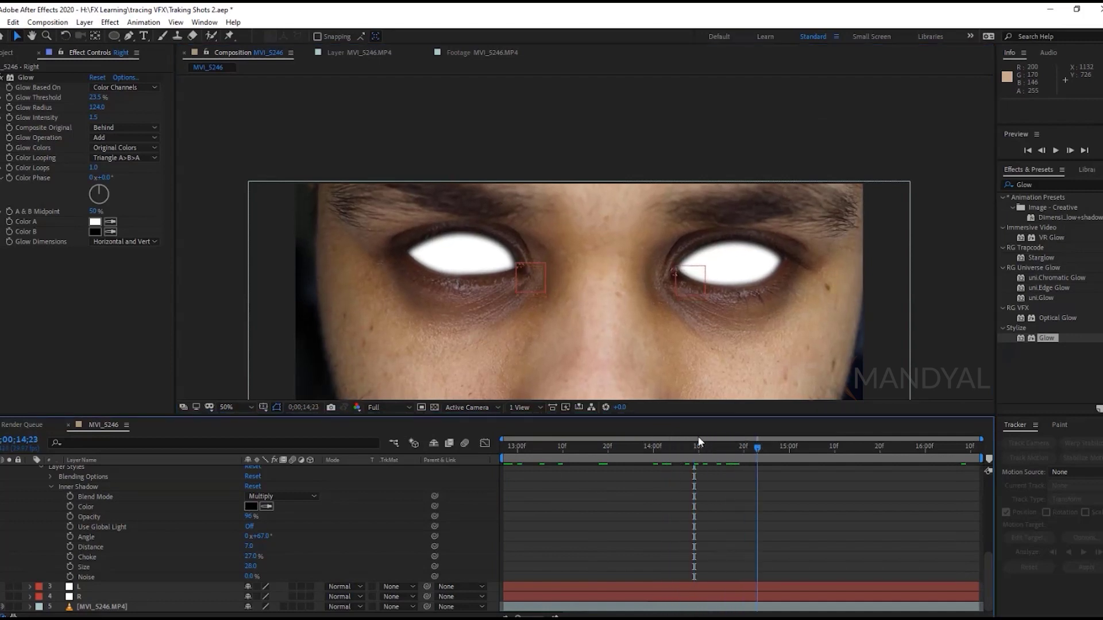
click(26, 77)
key(Delete)
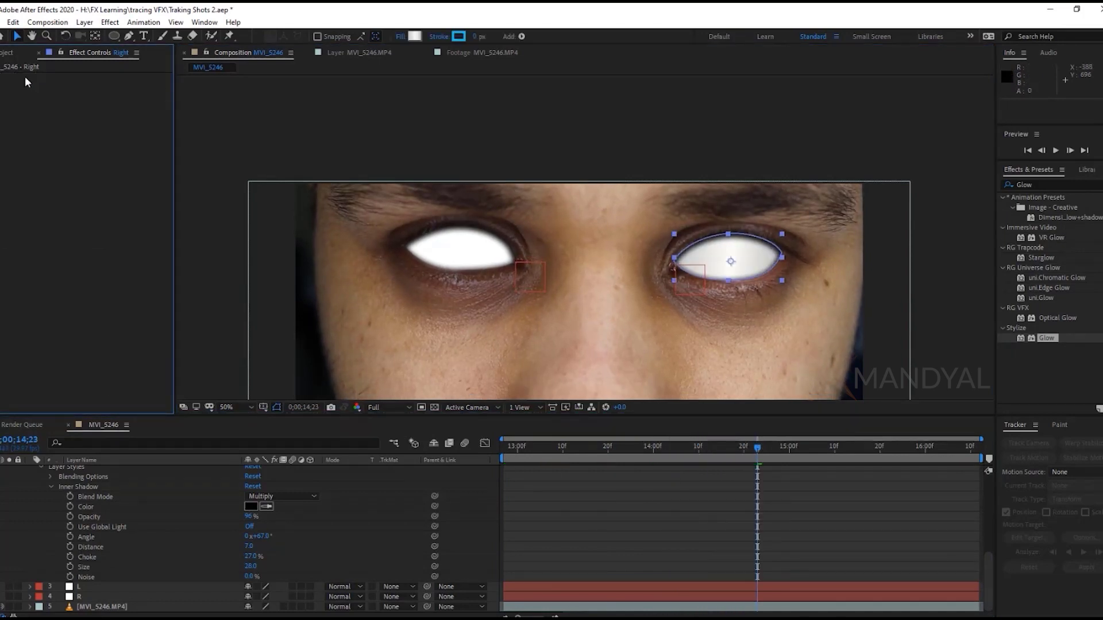
scroll(95, 503, up, 5)
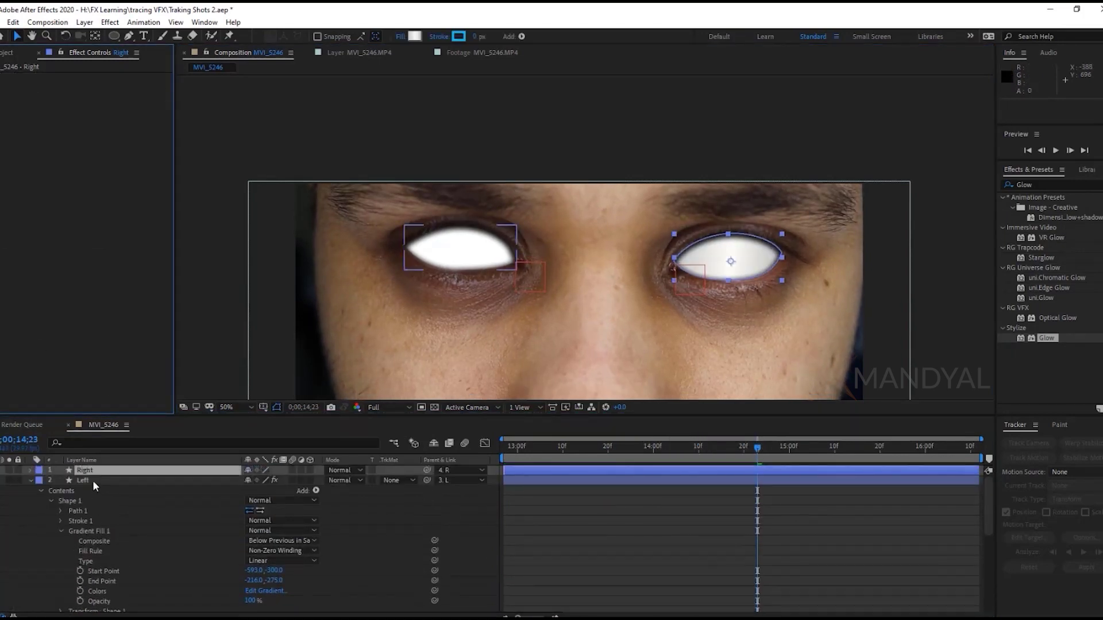
click(92, 481)
click(23, 81)
key(Delete)
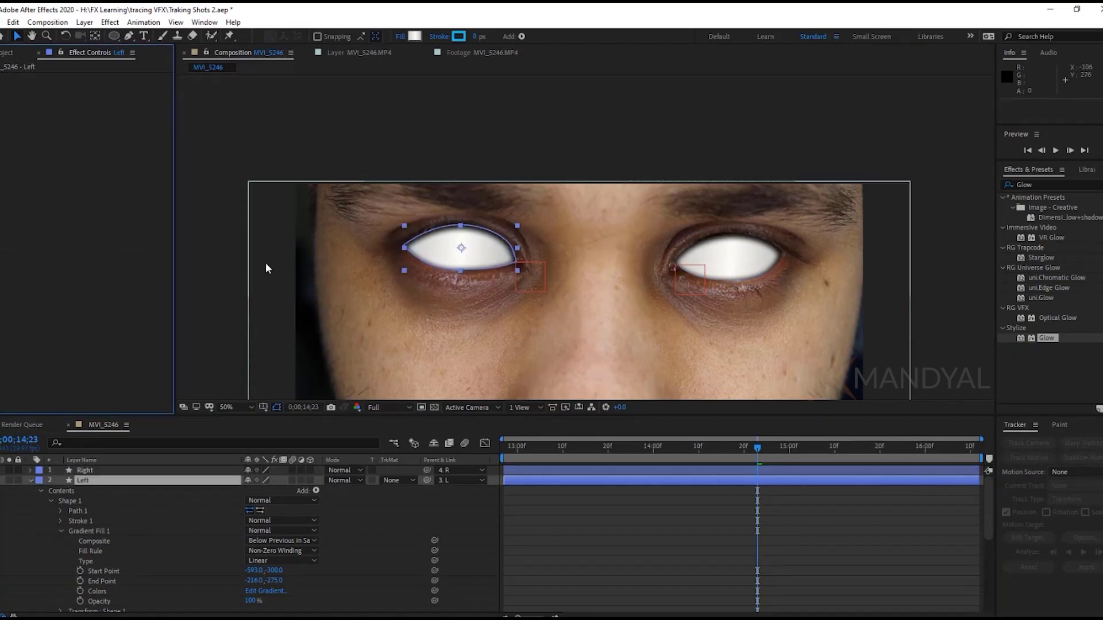
click(218, 242)
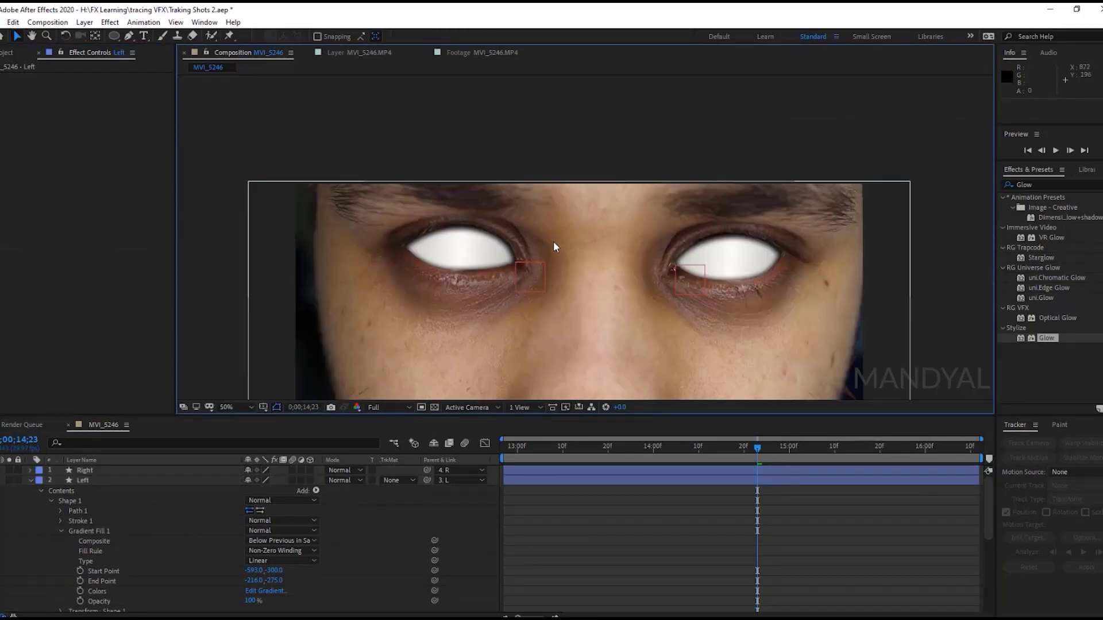
- Save the Sharingan image 41CB5yZ-VhL_SR500,500_.jpg from the browser for the project
key(comma)
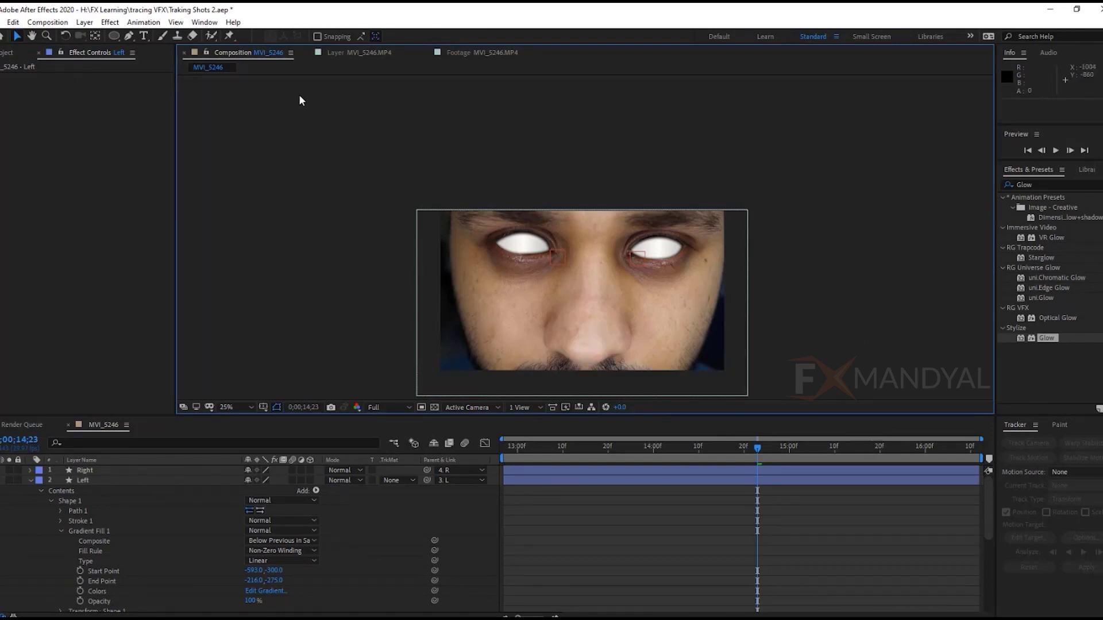
key(alt+Tab)
right_click(868, 175)
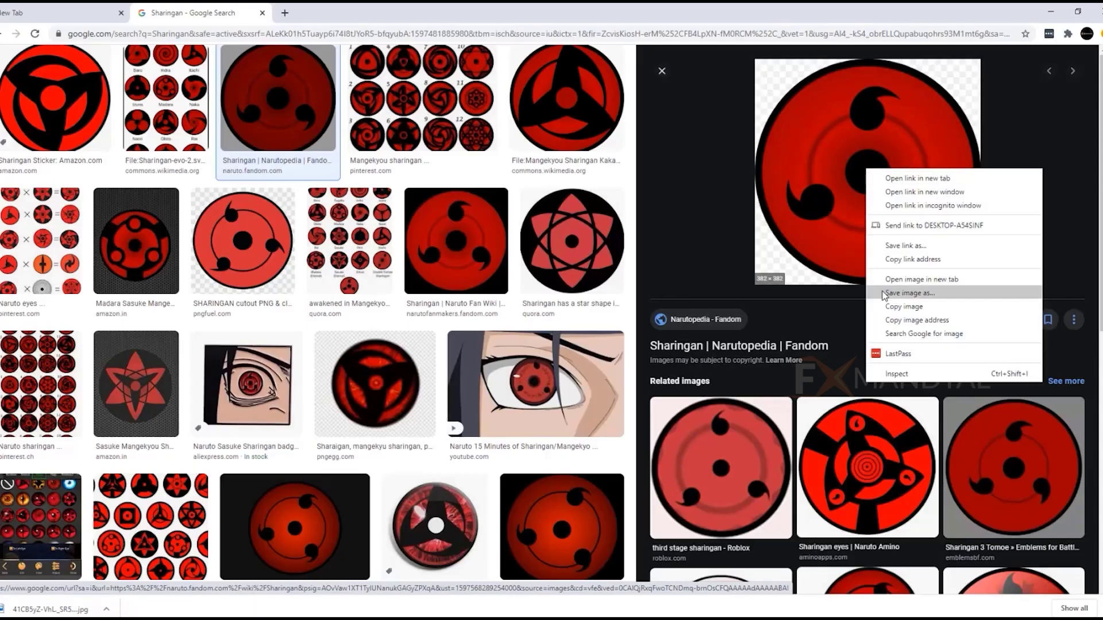
click(913, 294)
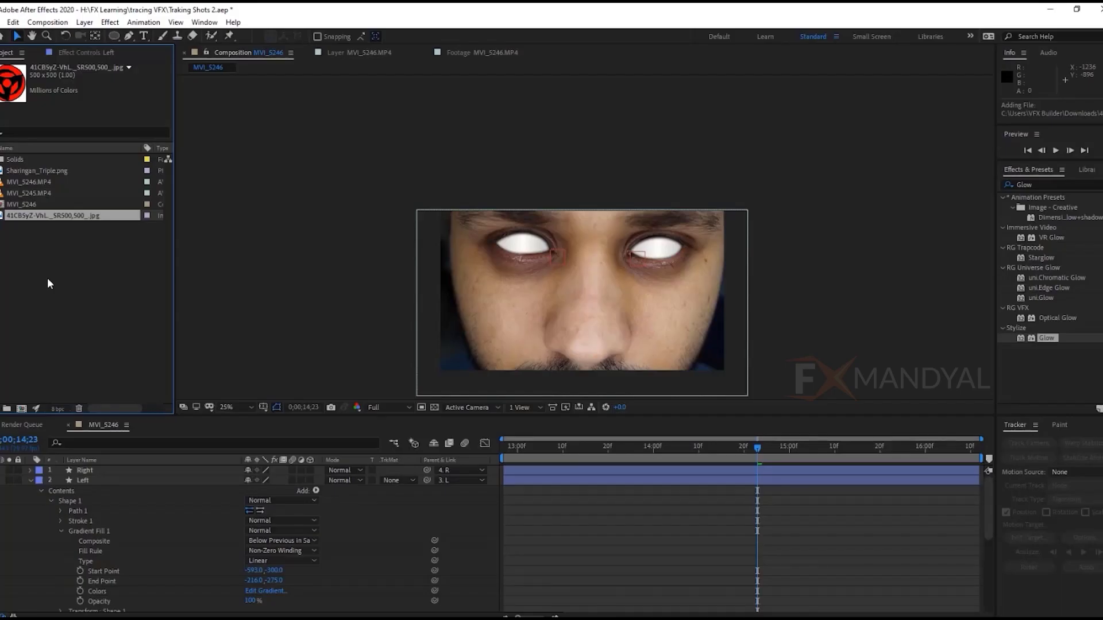
- Make a comp from the Sharingan jpg and add Sharingan_Triple.png scaled to fill it
click(47, 277)
click(22, 213)
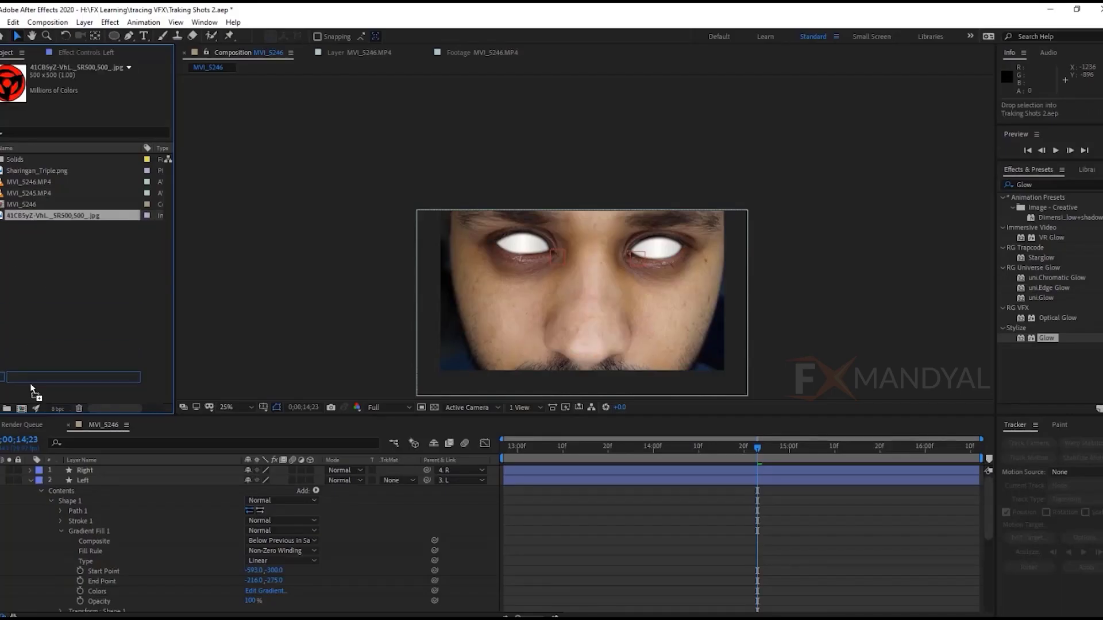
drag(30, 214, 23, 409)
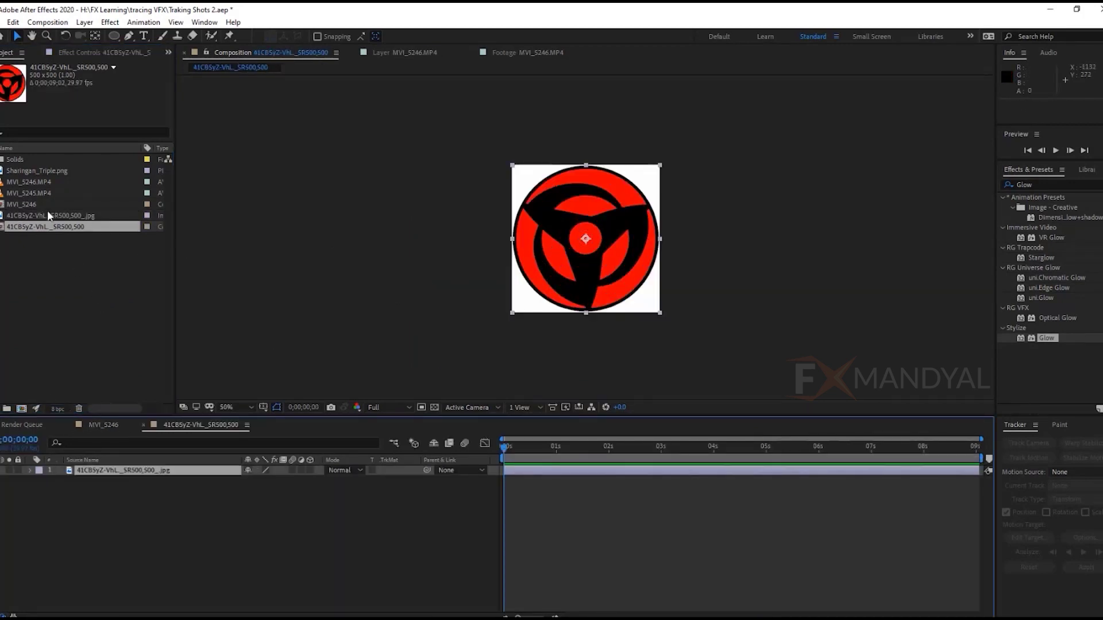
drag(27, 171, 76, 475)
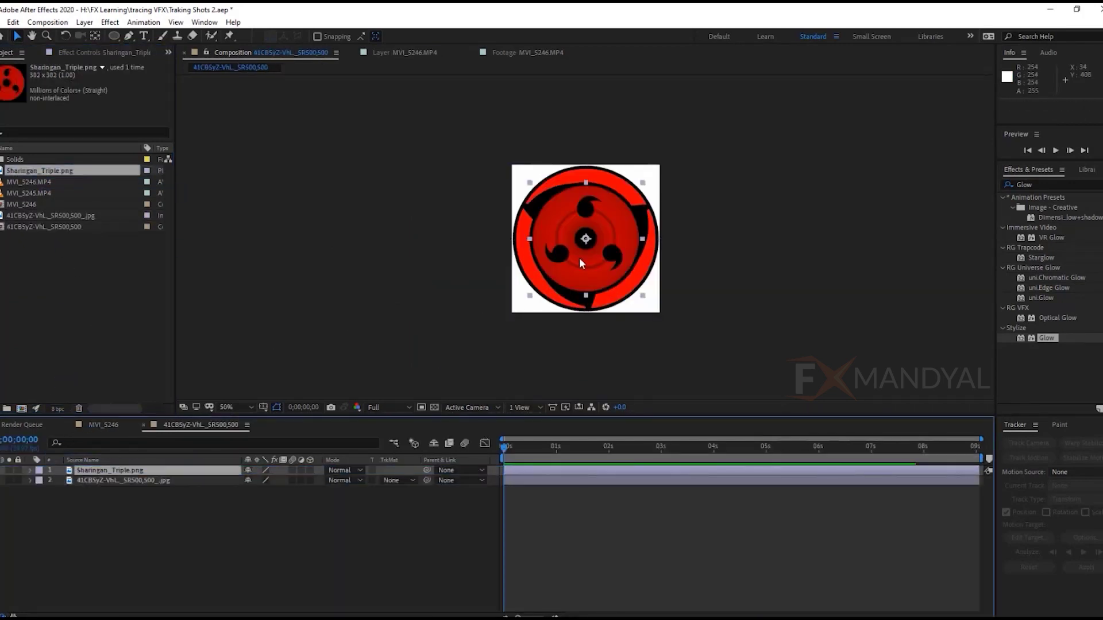
scroll(578, 254, up, 2)
key(ctrl+alt+f)
key(s)
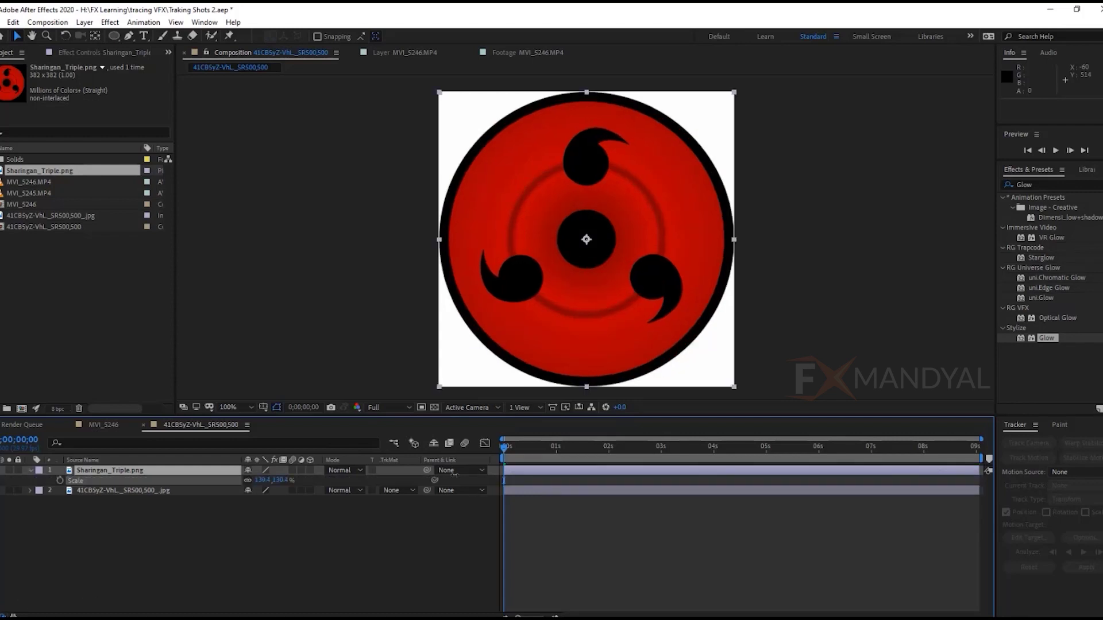
click(9, 471)
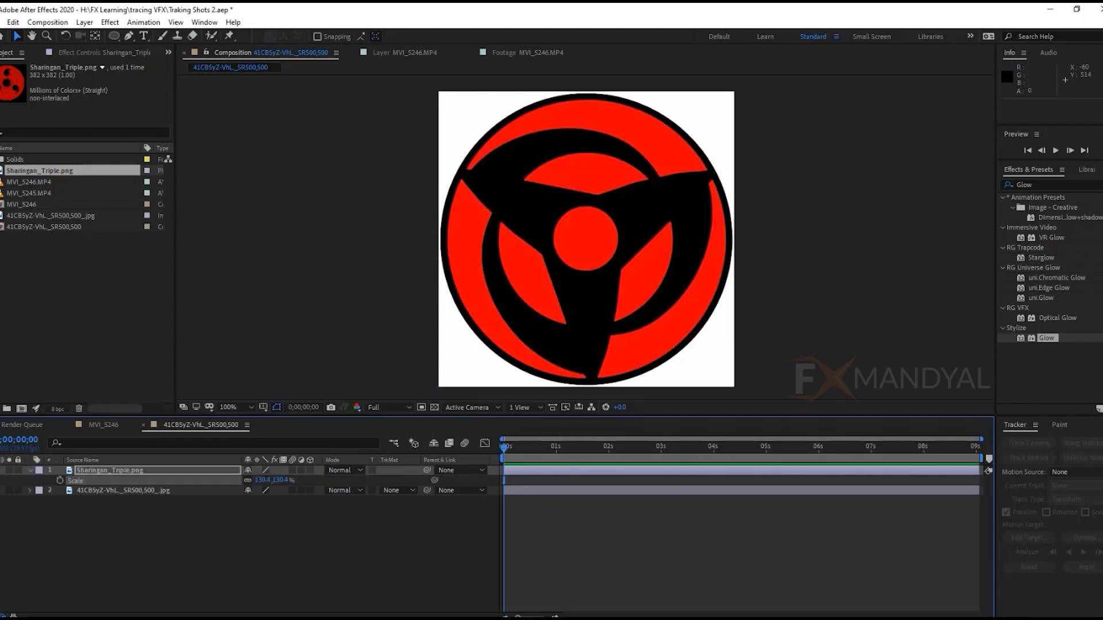
click(9, 471)
click(9, 470)
click(9, 470)
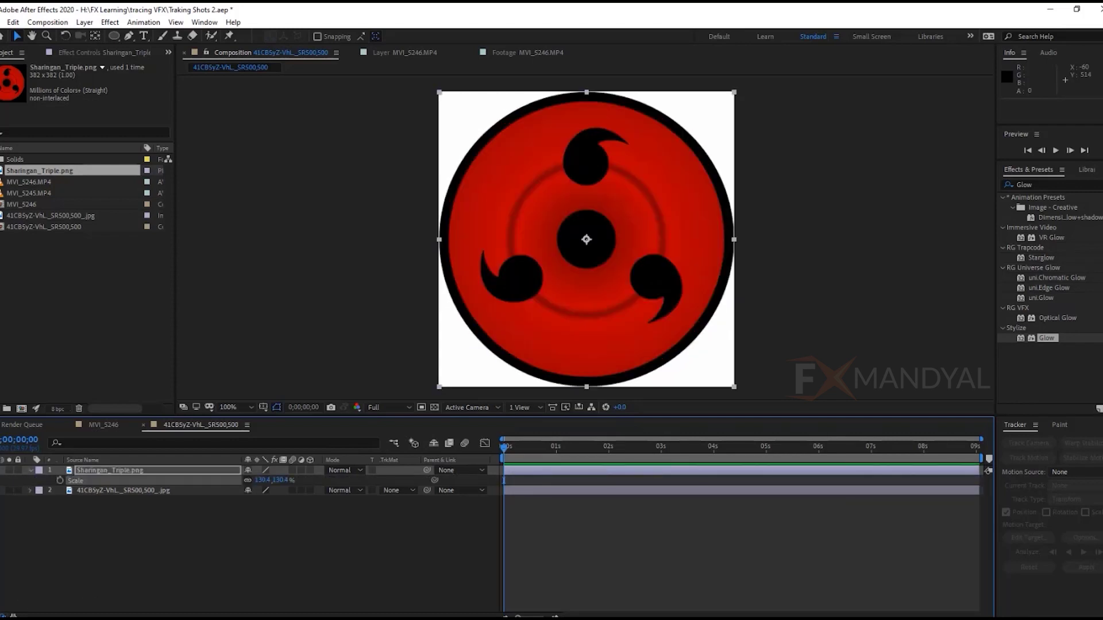
- Keyframe Sharingan_Triple rotation from -193° at 0s to 174° near 2s, with eased speed
click(105, 470)
key(r)
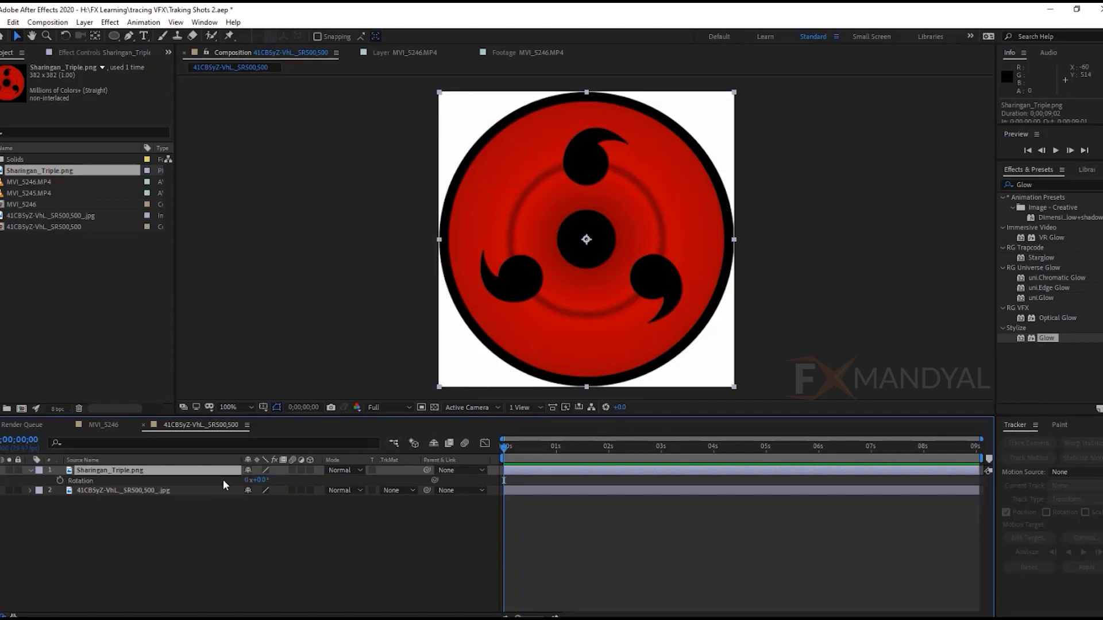
drag(257, 482, 158, 489)
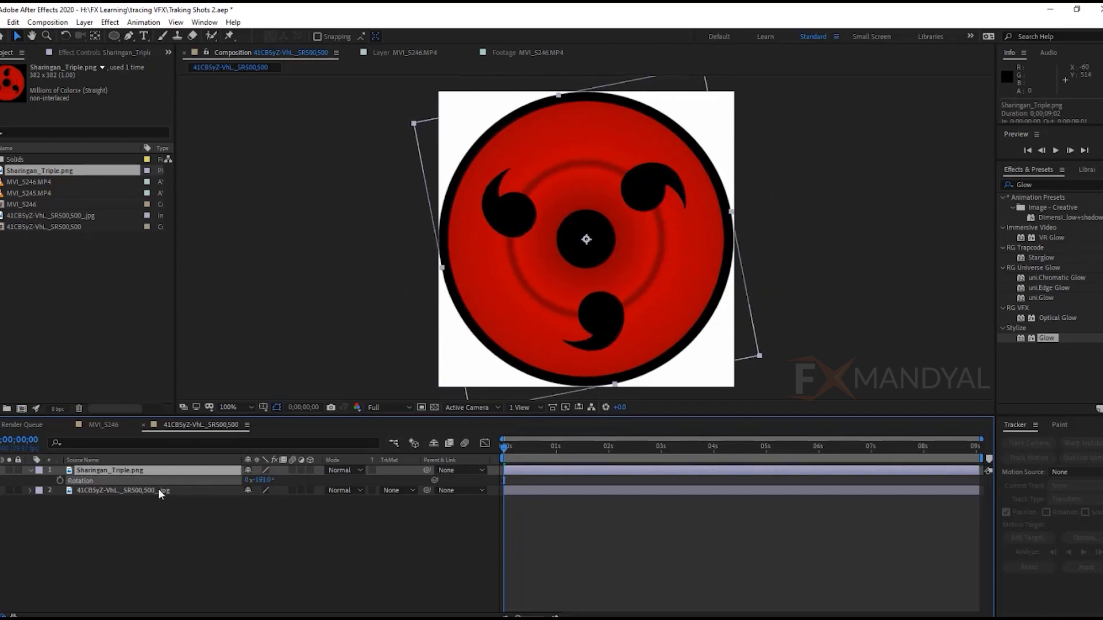
click(535, 447)
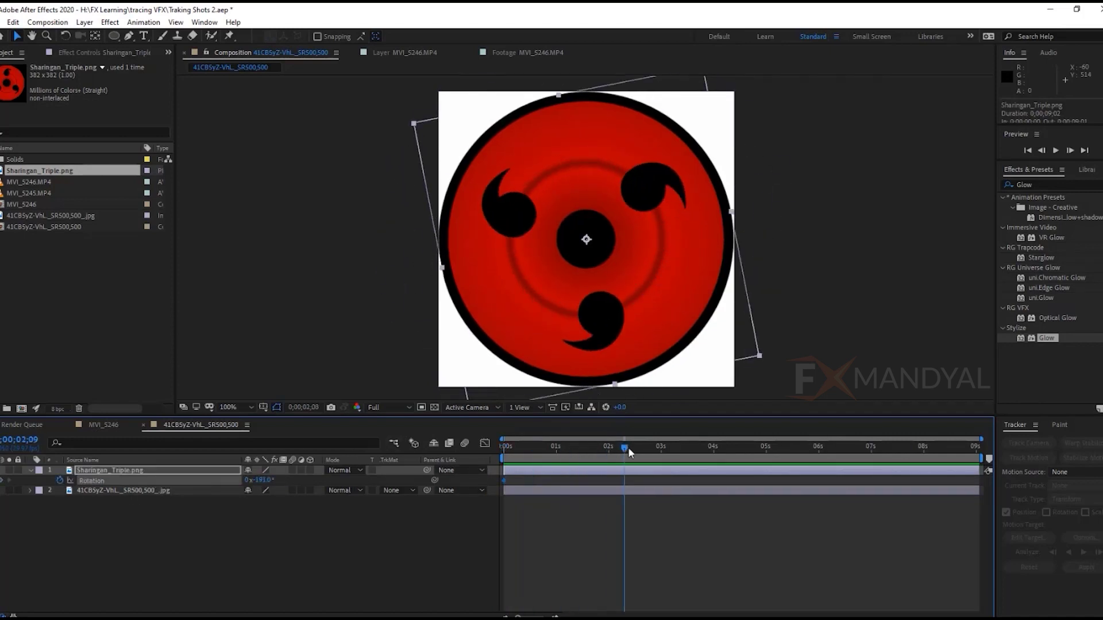
drag(629, 447, 630, 447)
drag(258, 481, 356, 483)
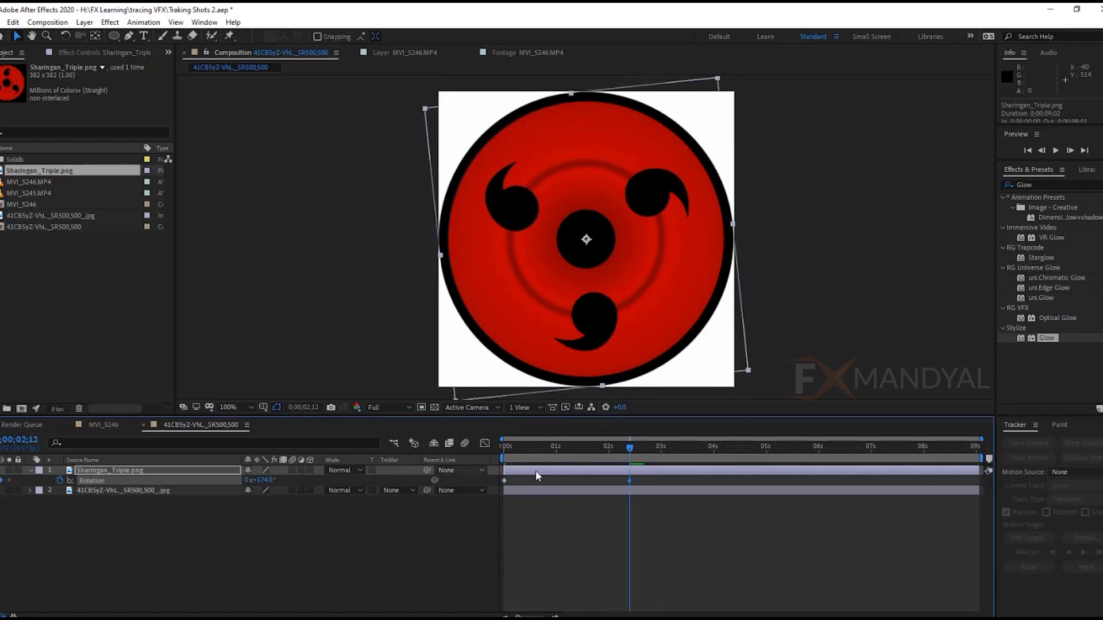
key(space)
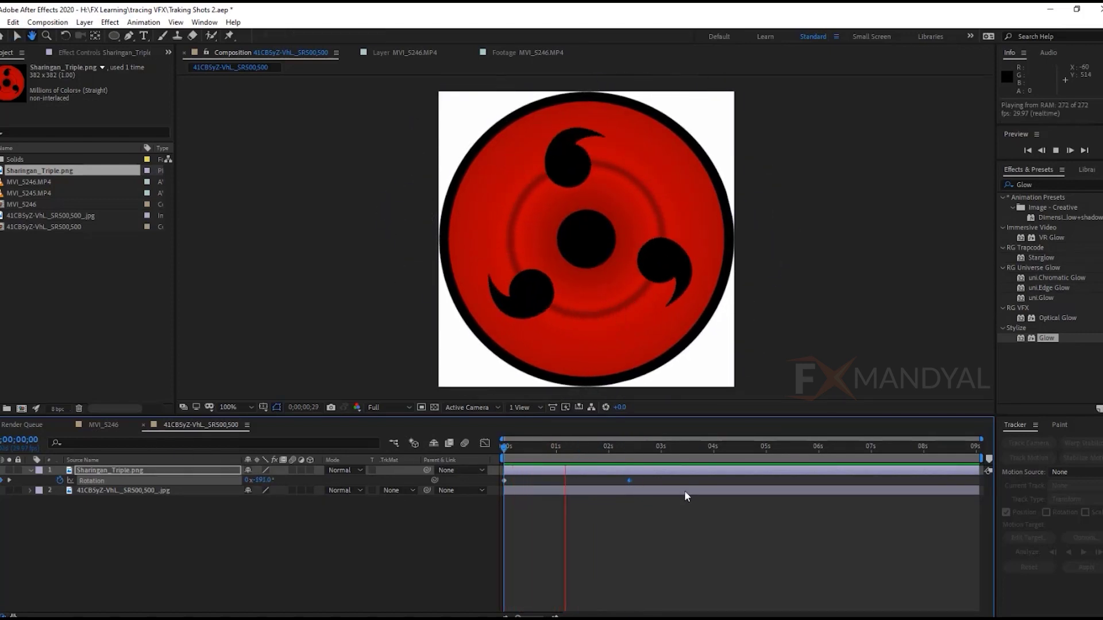
key(space)
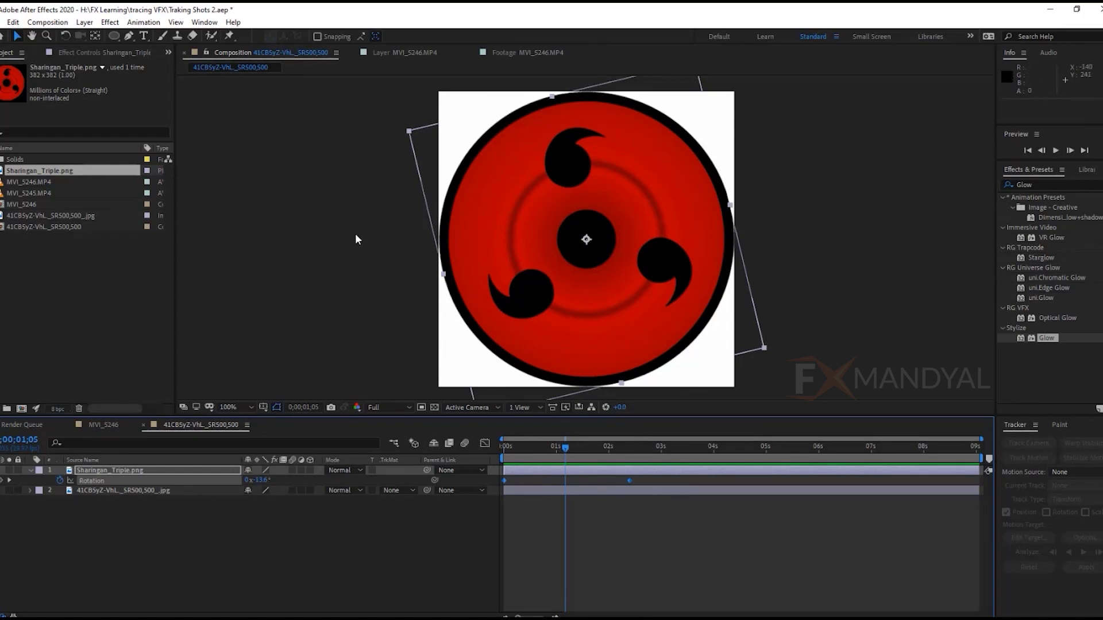
click(485, 443)
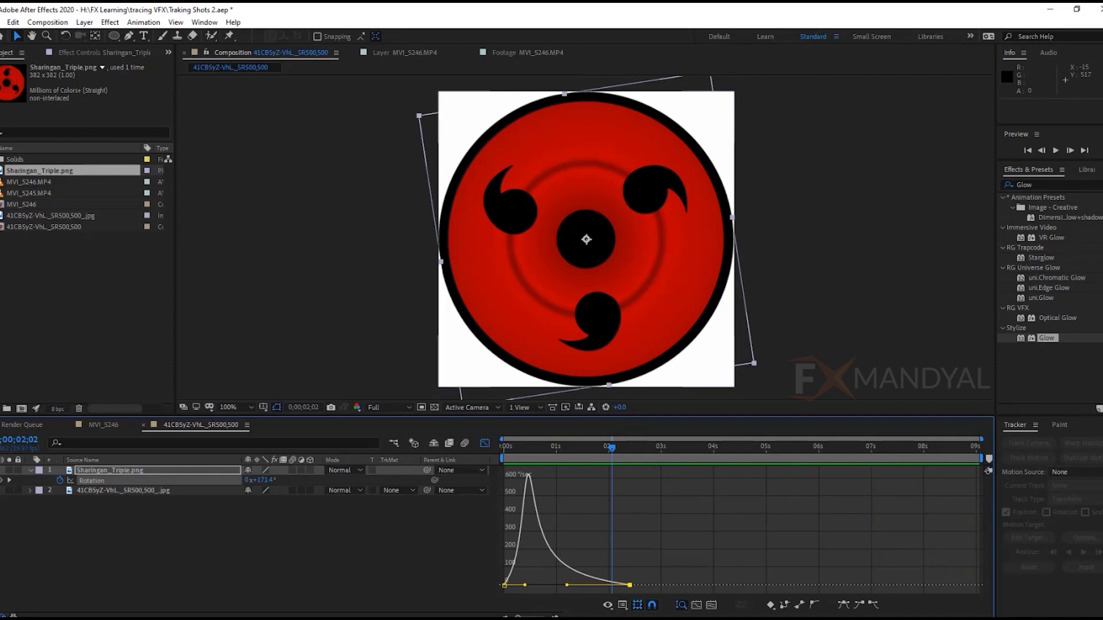
key(space)
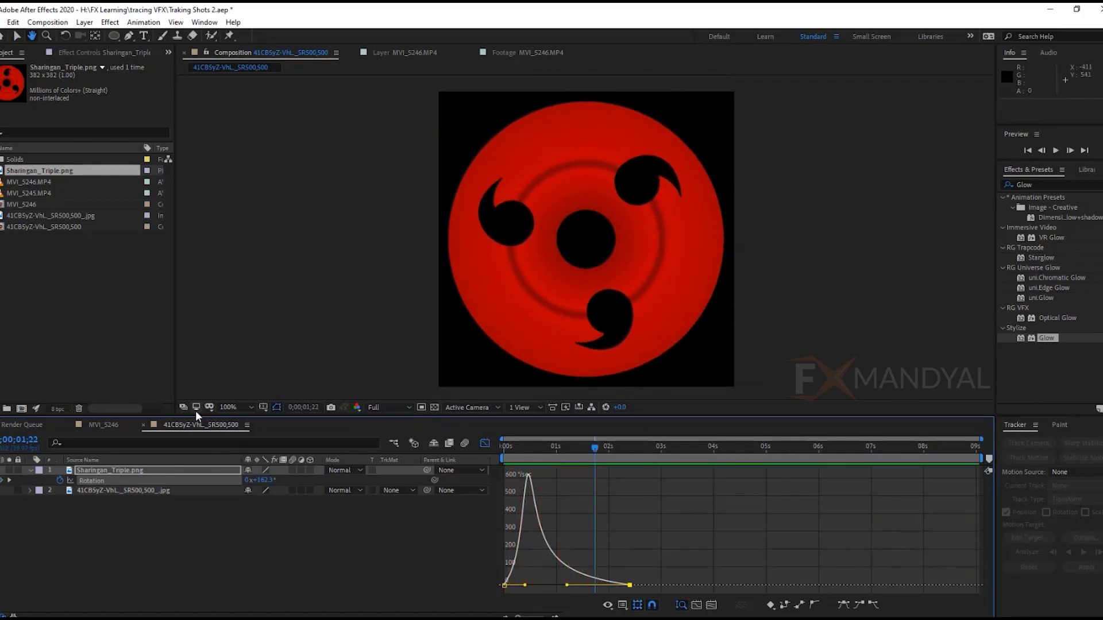
- Show the second pattern layer and fit an elliptical mask to it
key(space)
click(137, 491)
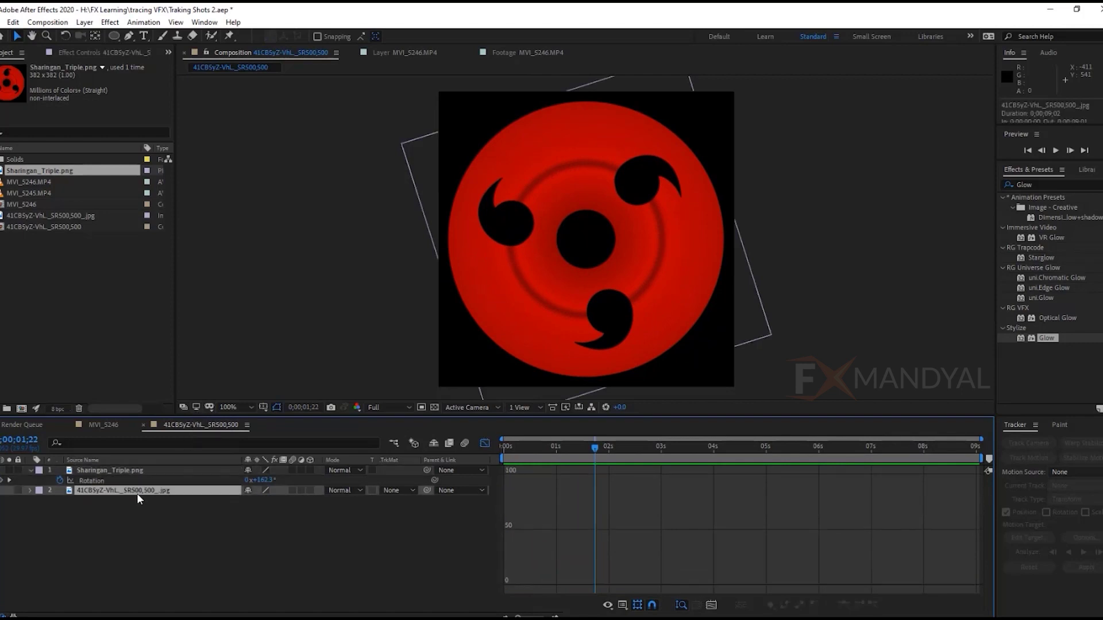
click(5, 490)
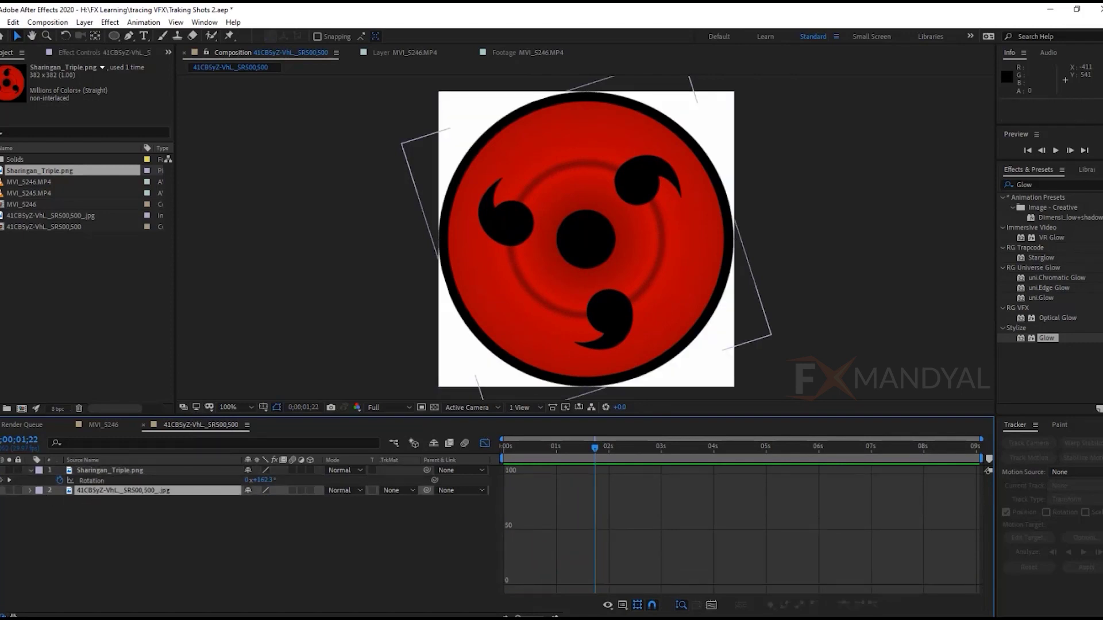
click(484, 443)
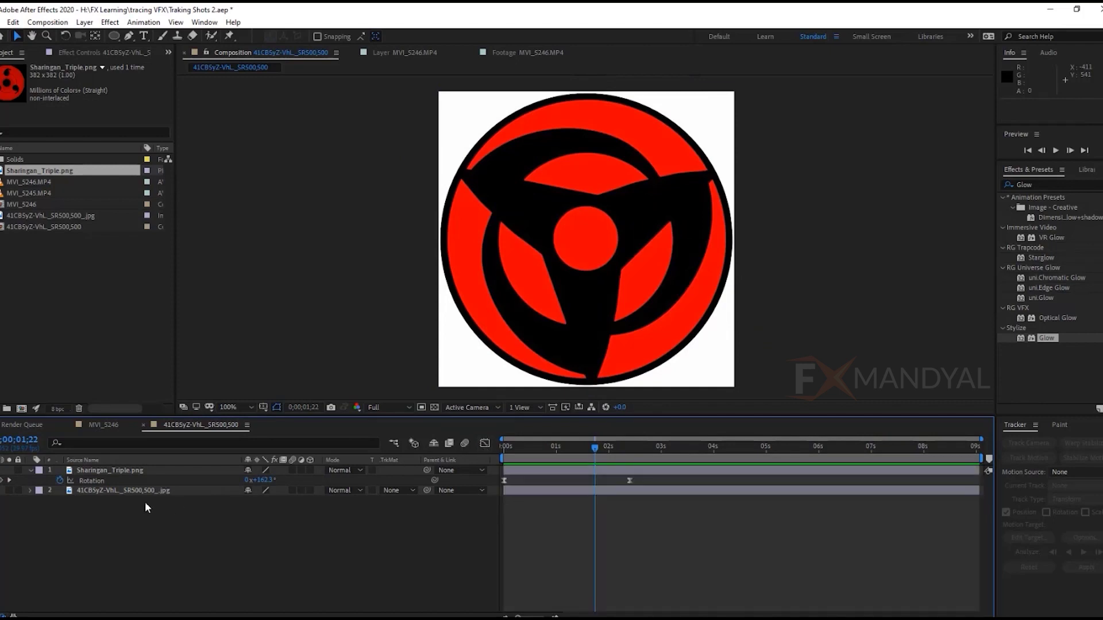
click(144, 491)
double_click(114, 36)
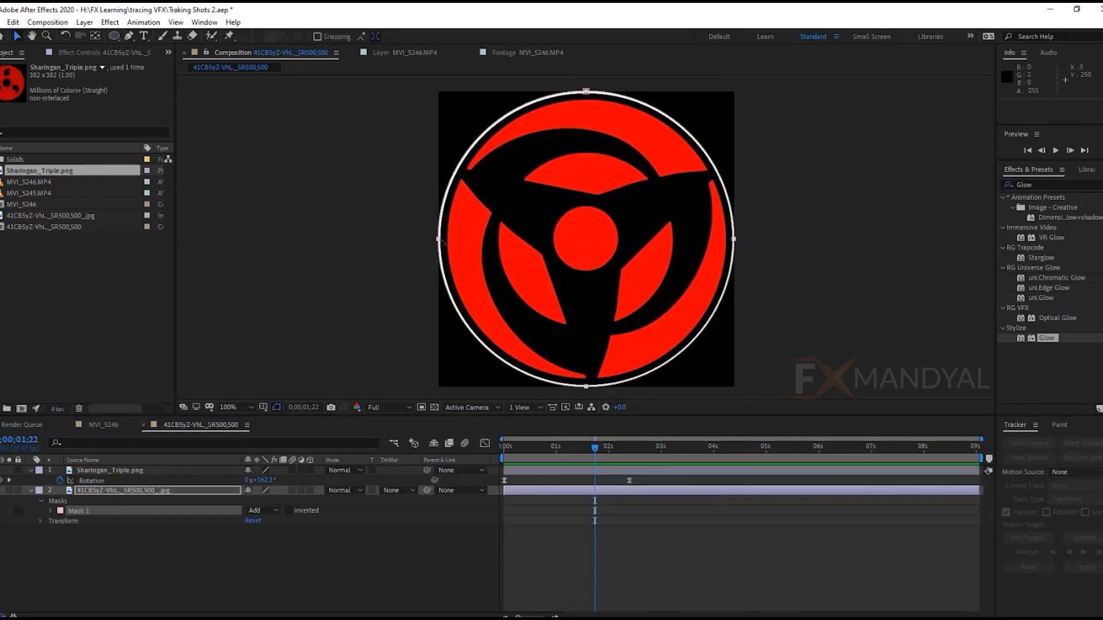
click(467, 245)
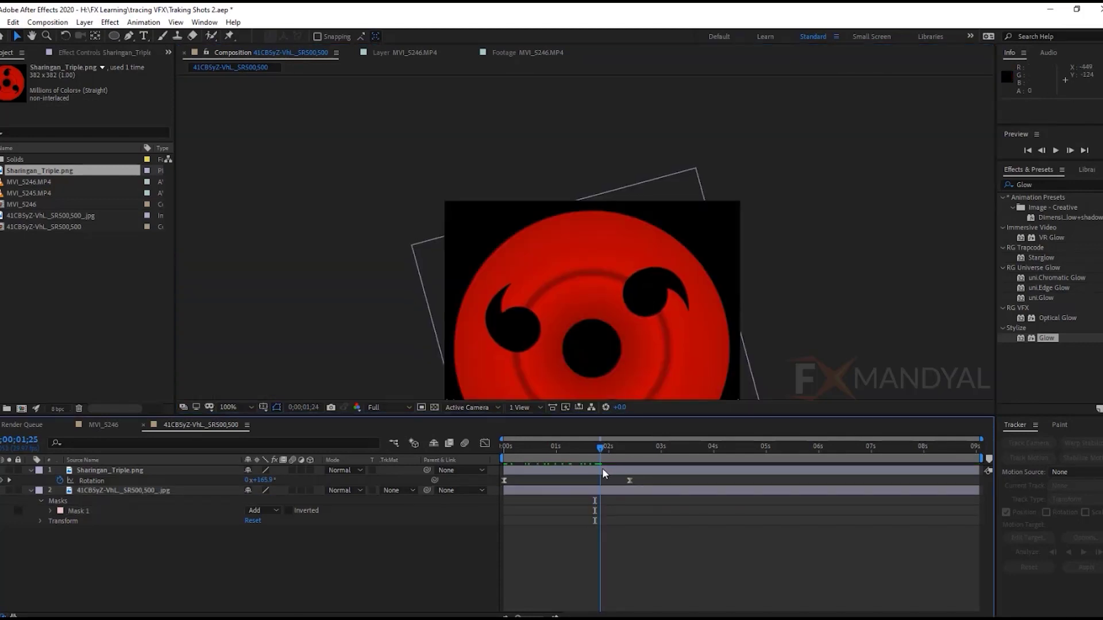
- Keyframe Sharingan_Triple opacity to fade from 100% to 0% by 3 seconds
drag(602, 468, 630, 474)
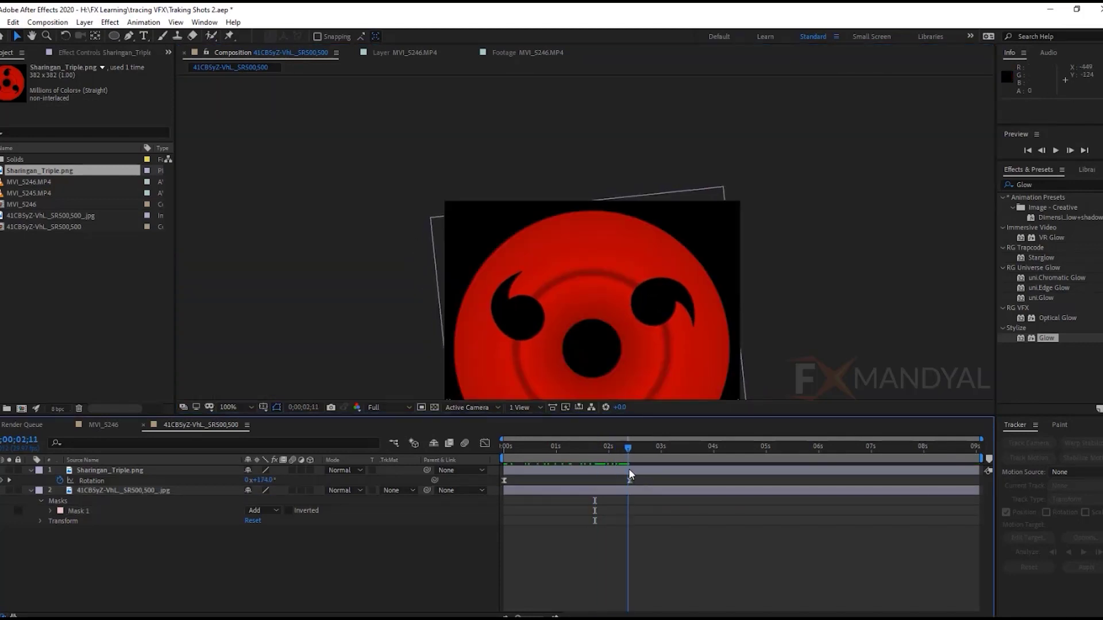
click(120, 490)
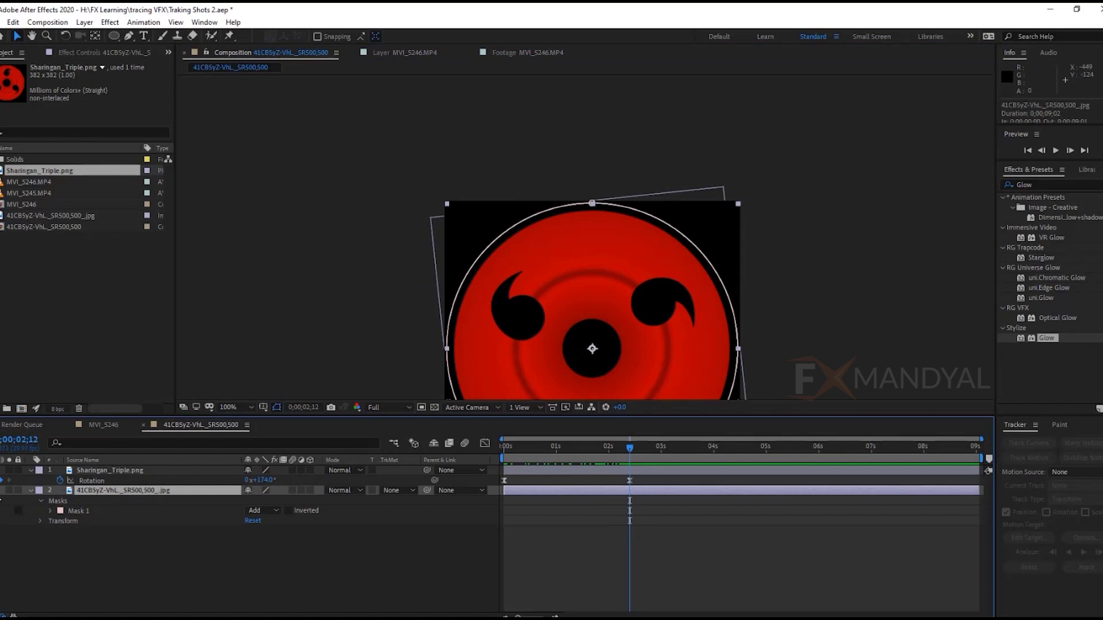
click(104, 470)
key(t)
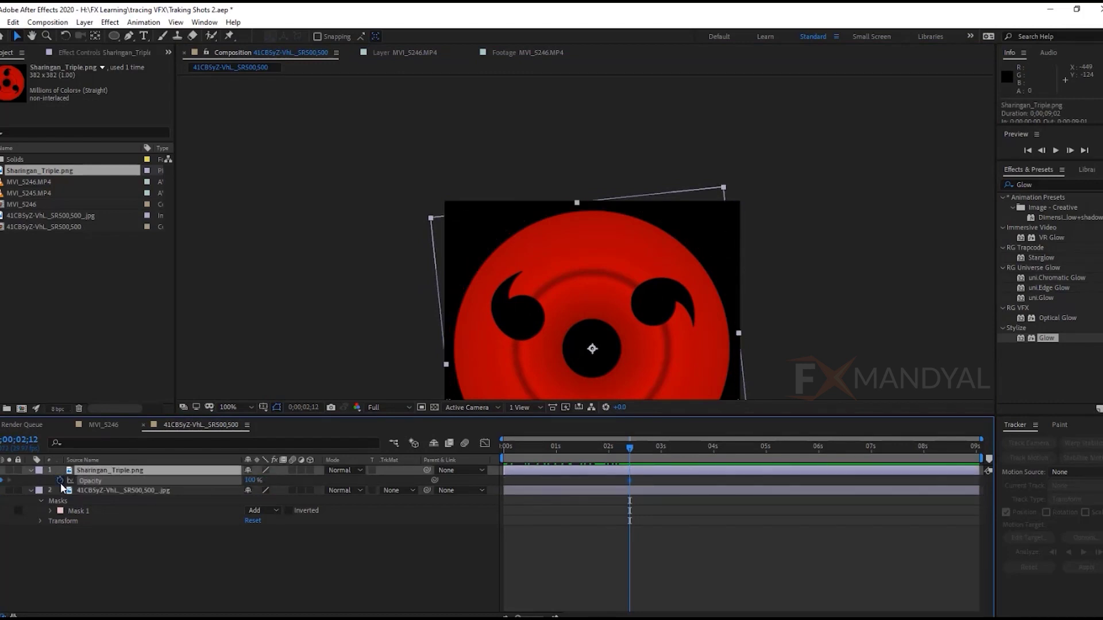
drag(632, 449, 661, 450)
drag(253, 480, 218, 480)
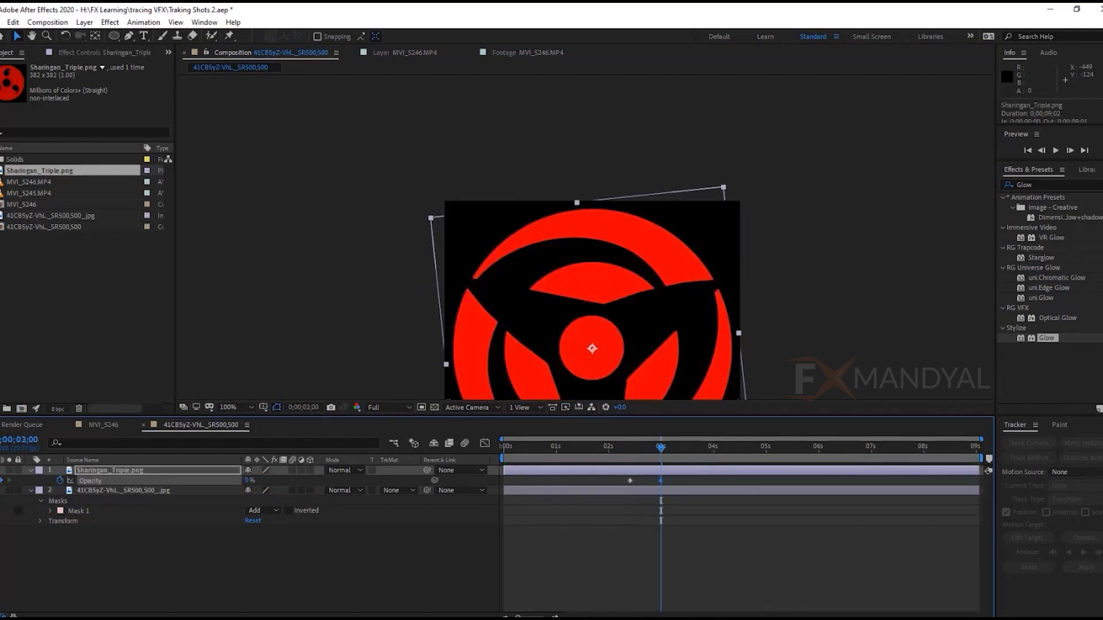
drag(661, 449, 629, 449)
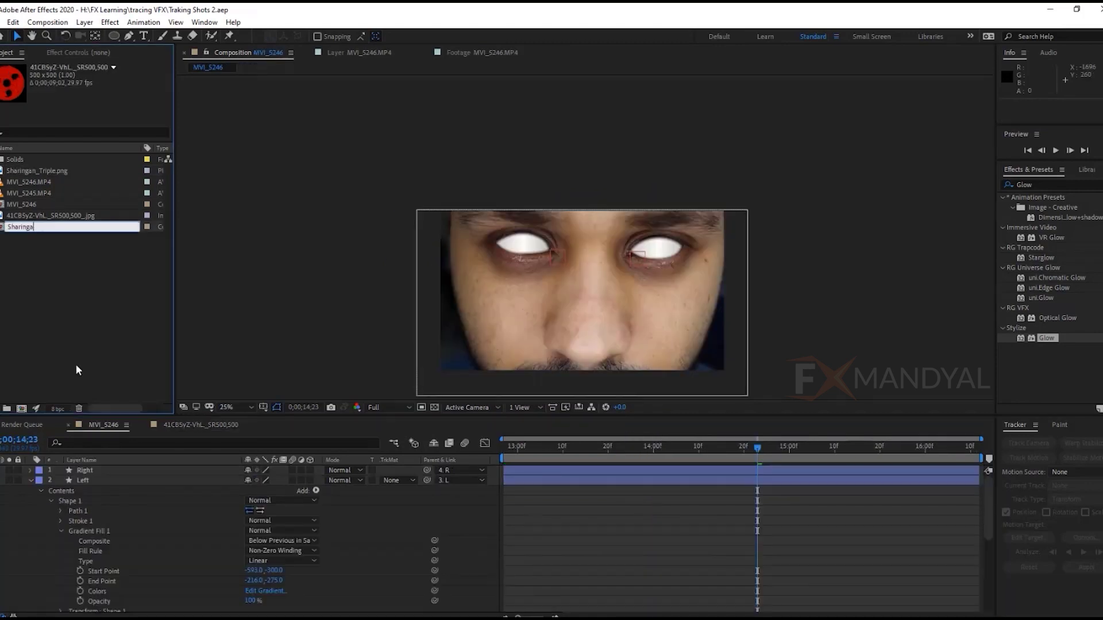
- Rename the pattern comp to Sharingan
text(n)
click(27, 325)
click(17, 181)
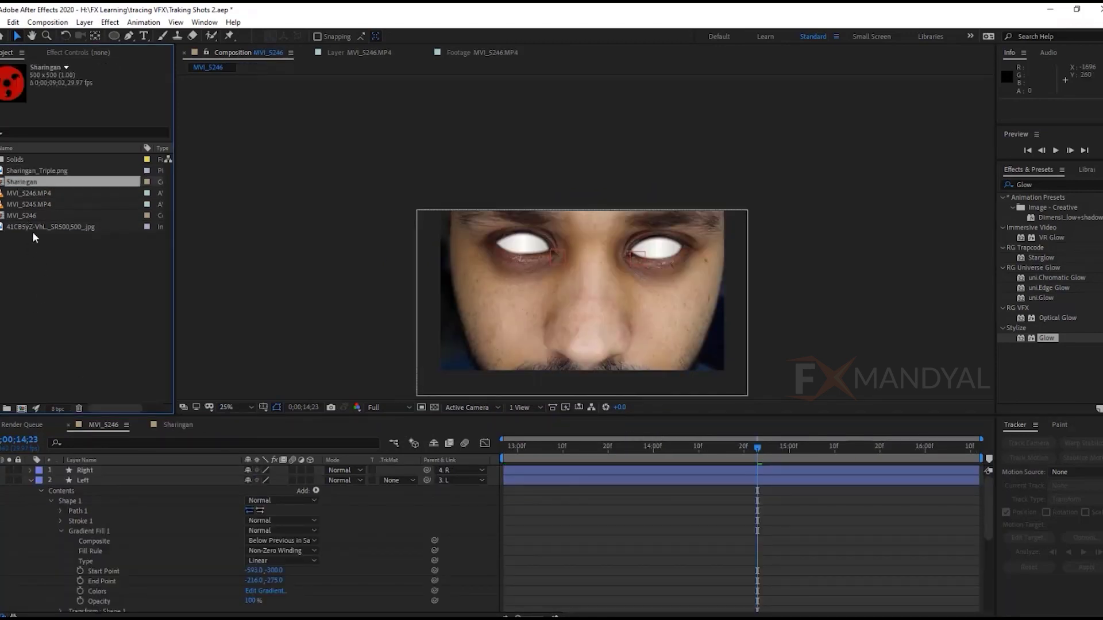
click(30, 480)
- Place the Sharingan comp in MVI_5246 over the left eye, scaled to 35.6%
mouse_move(40, 188)
mouse_down()
mouse_move(118, 476)
mouse_move(112, 466)
mouse_up()
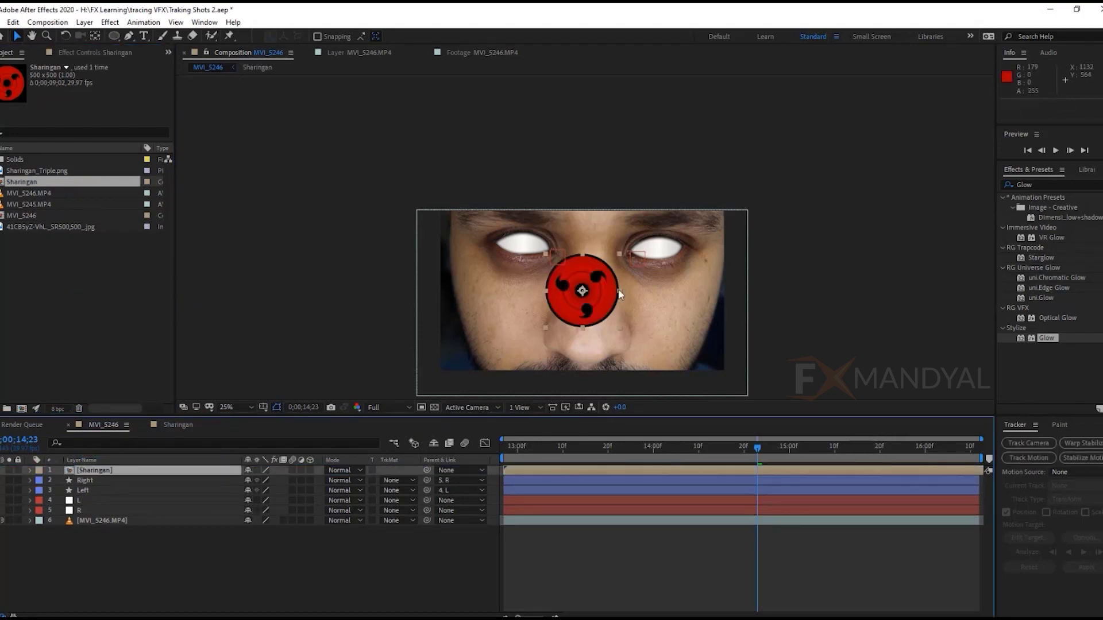
drag(620, 295, 563, 252)
key(s)
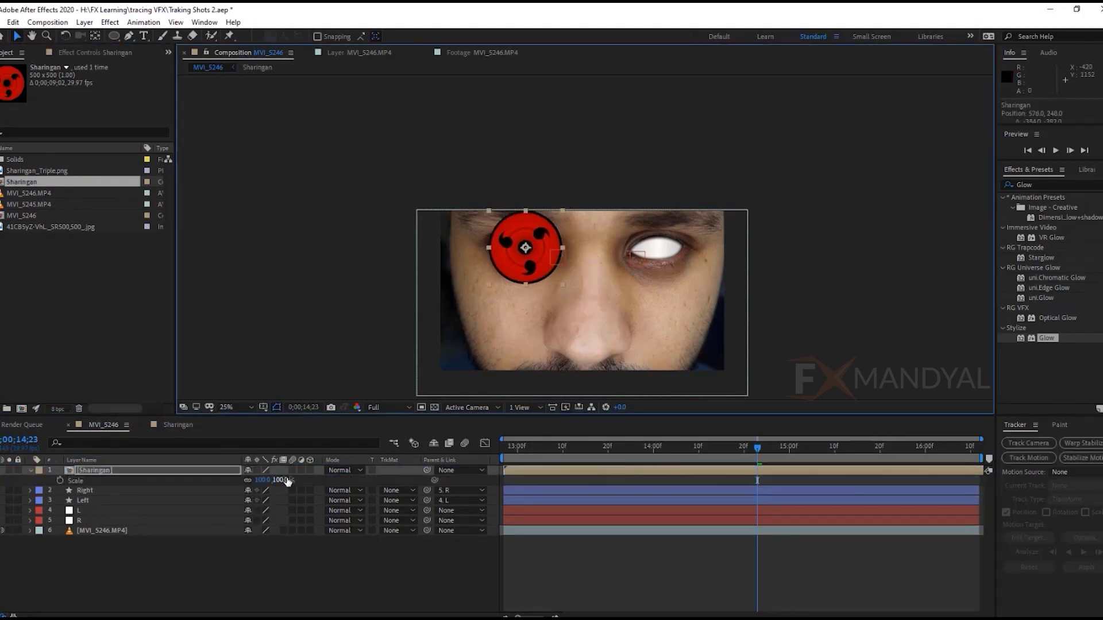
drag(287, 482, 253, 482)
scroll(519, 284, up, 3)
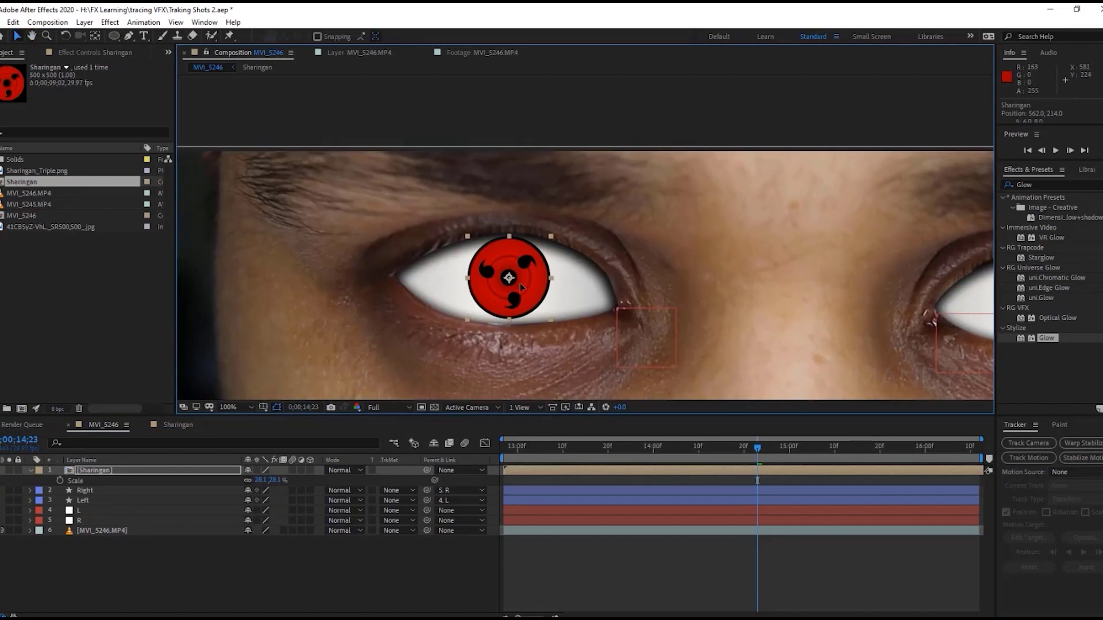
drag(519, 284, 520, 276)
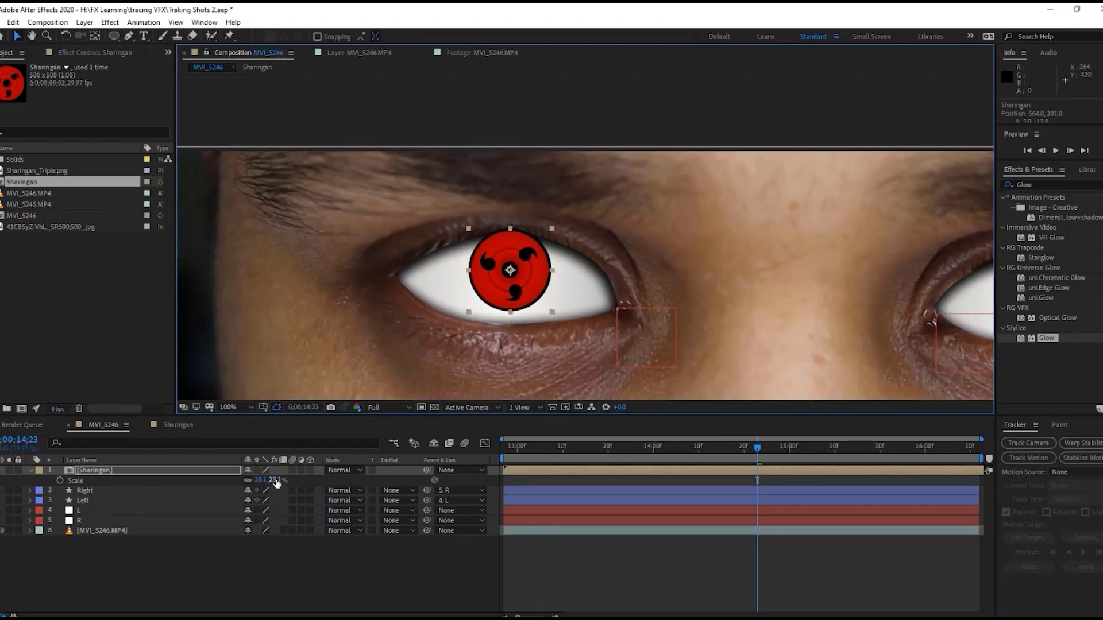
drag(276, 481, 320, 481)
drag(515, 298, 514, 298)
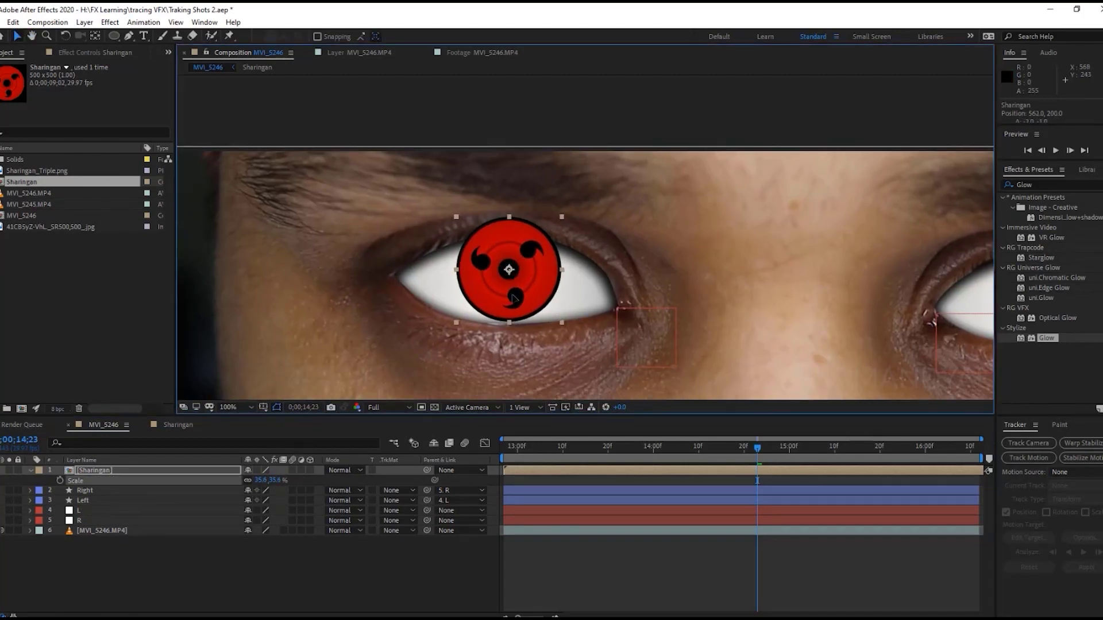
click(98, 483)
drag(99, 471, 107, 471)
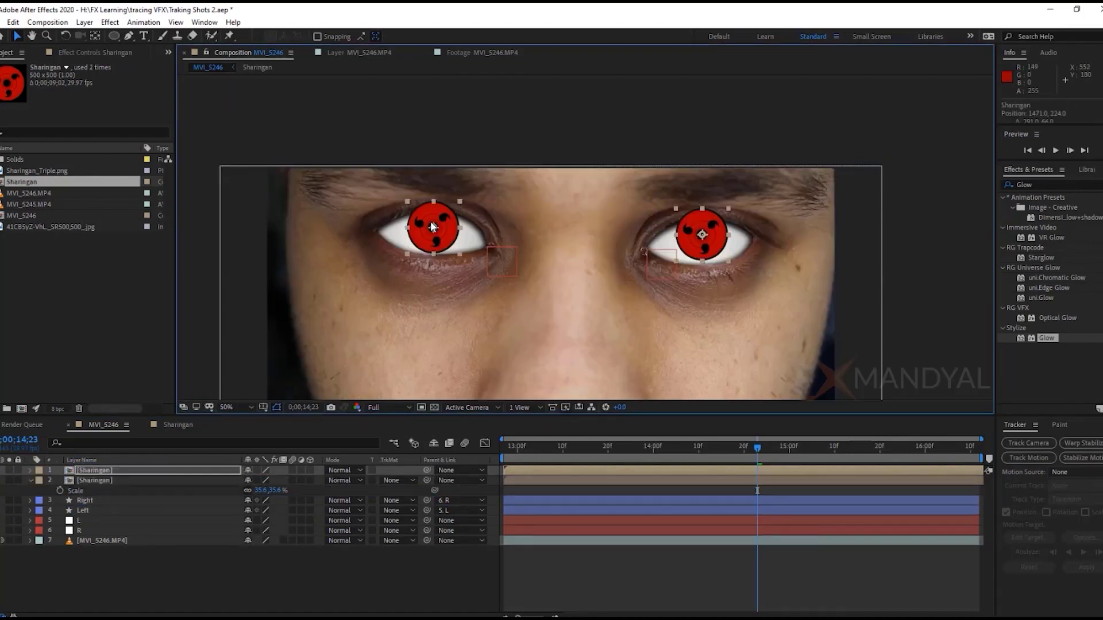
key(F2)
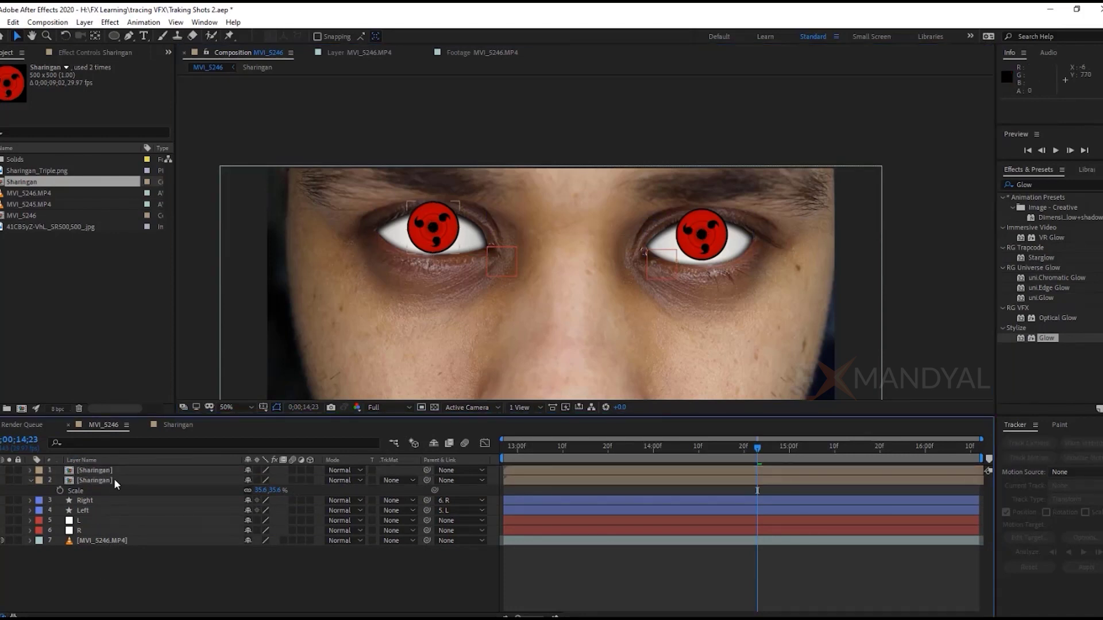
click(114, 479)
drag(427, 481, 86, 520)
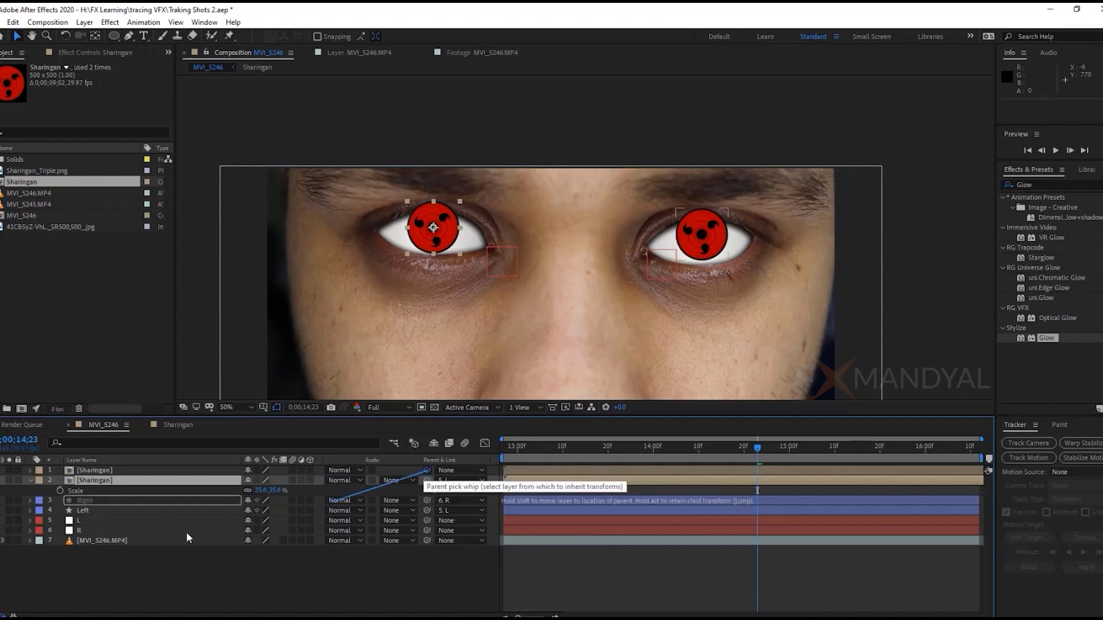
drag(425, 472, 92, 529)
click(672, 447)
key(space)
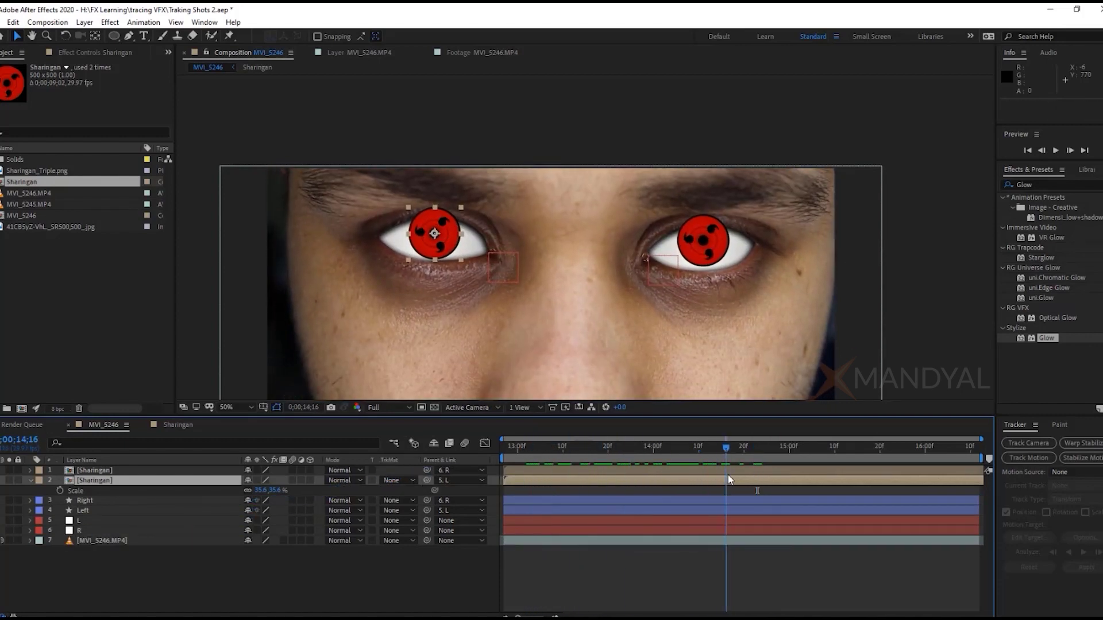
drag(837, 488, 865, 491)
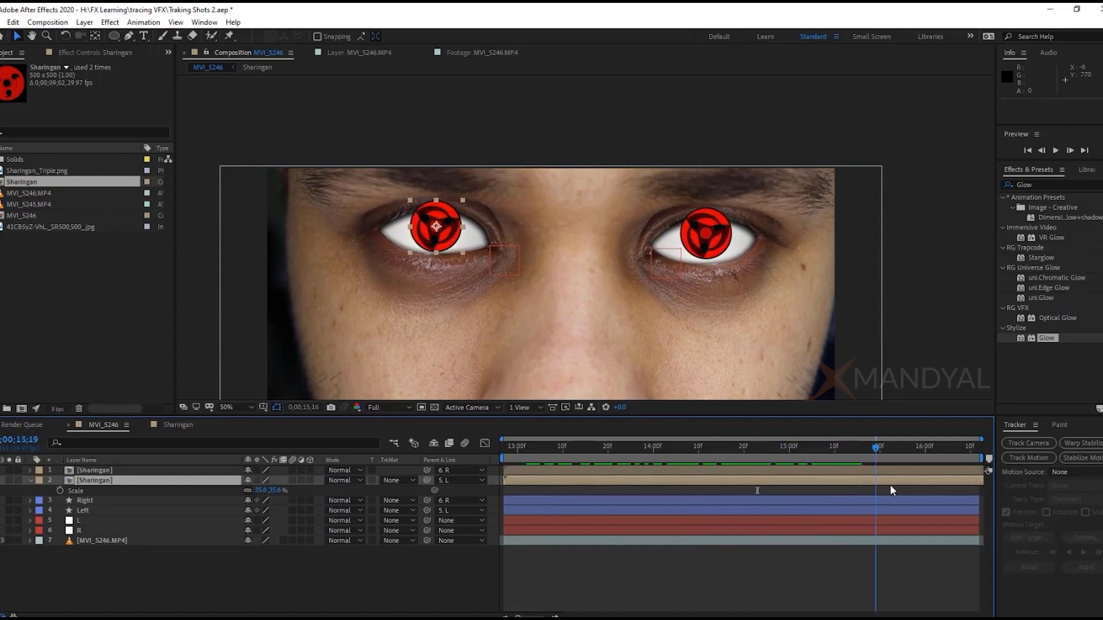
key(space)
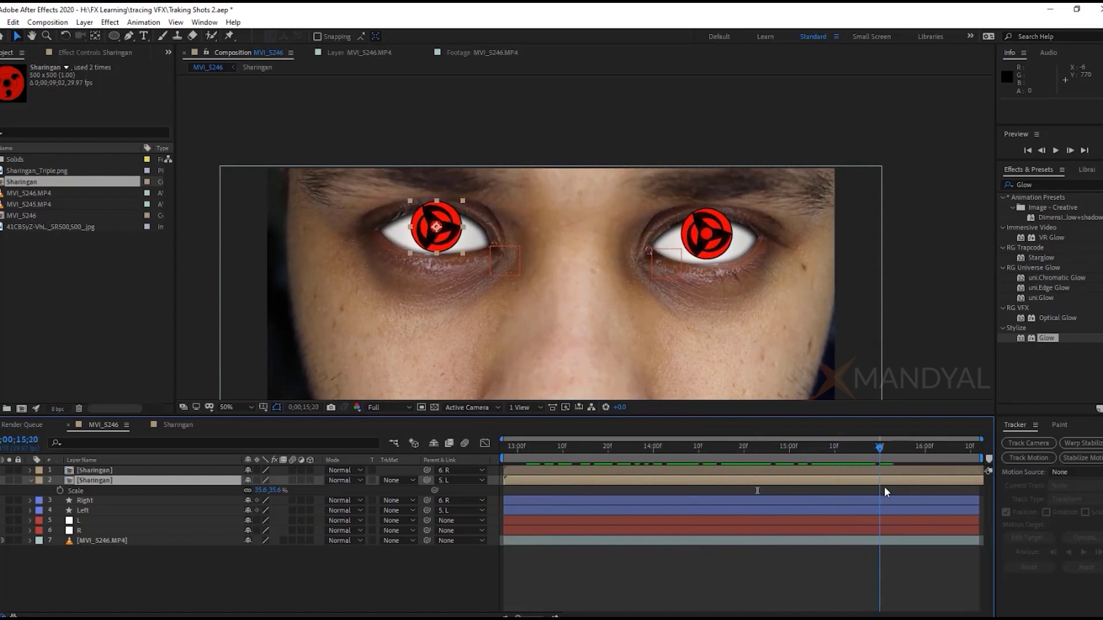
key(slash)
click(89, 500)
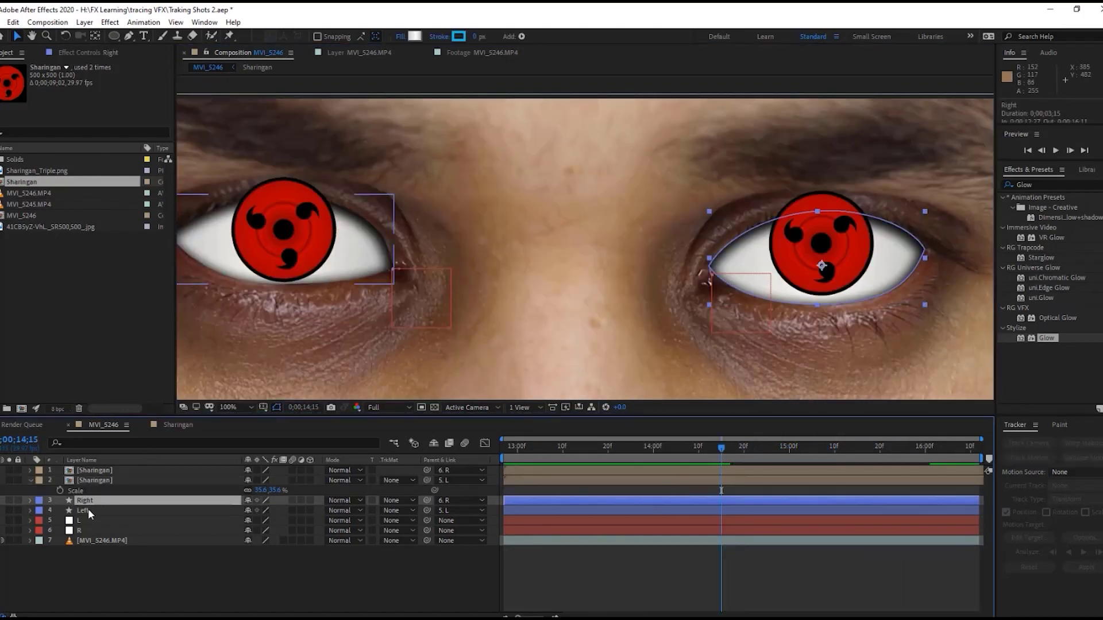
- Duplicate the Right and Left eye shapes and move the copies above the Sharingan layers
ctrl+click(88, 509)
key(ctrl+d)
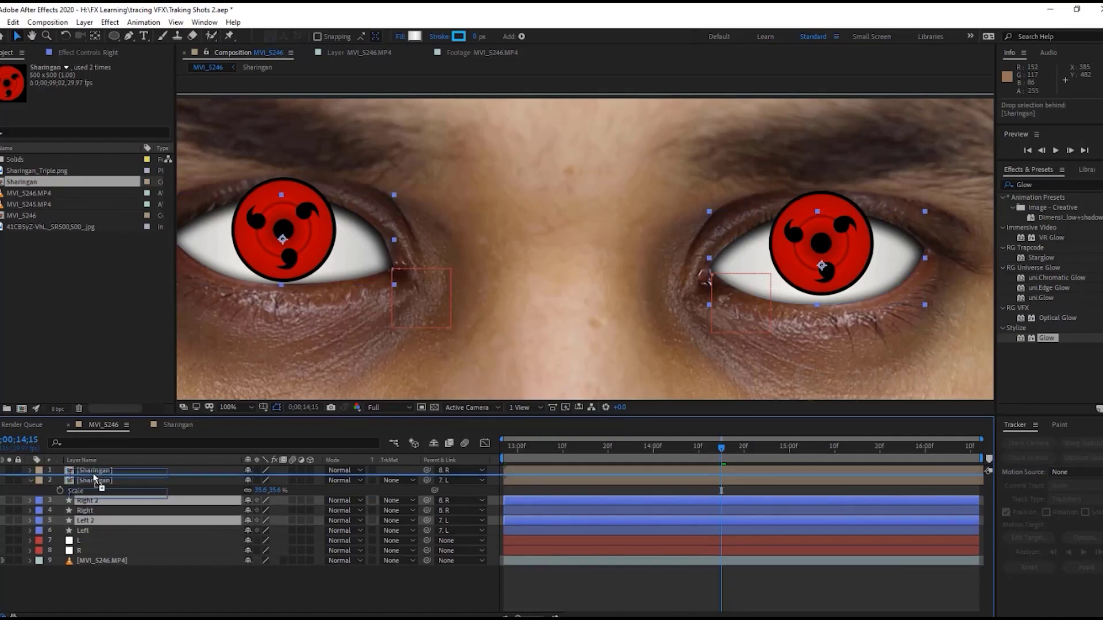
mouse_move(87, 499)
mouse_down()
mouse_move(91, 467)
mouse_move(92, 495)
mouse_up()
- Set both Sharingan layers' track matte to Alpha Matte
click(92, 490)
click(98, 499)
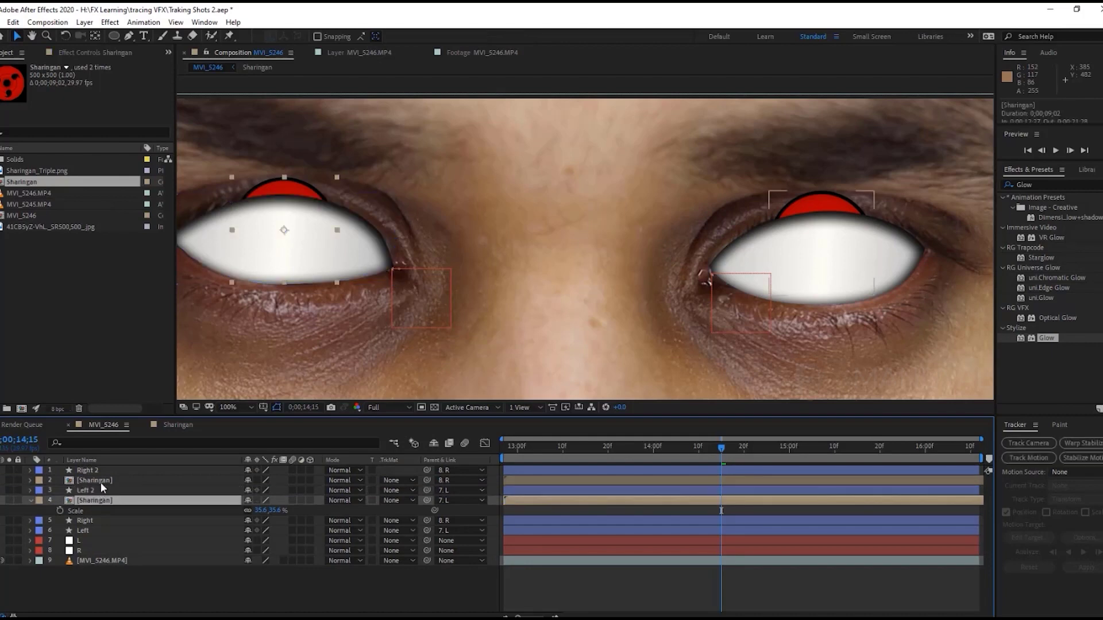
ctrl+click(102, 481)
click(412, 499)
click(410, 529)
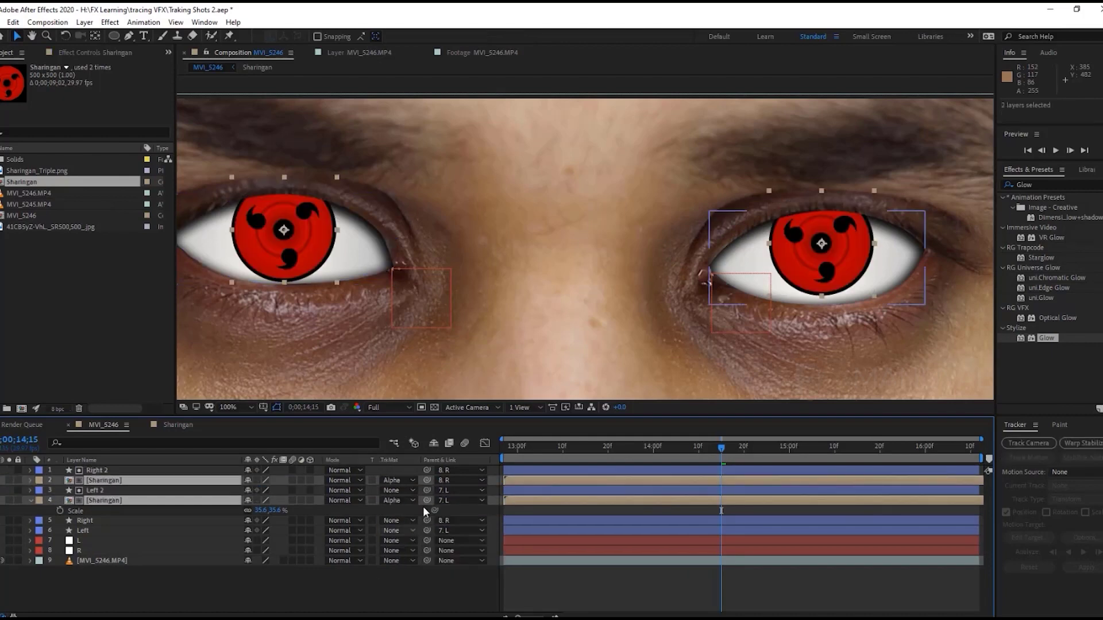
scroll(713, 292, down, 2)
scroll(712, 292, down, 2)
click(760, 470)
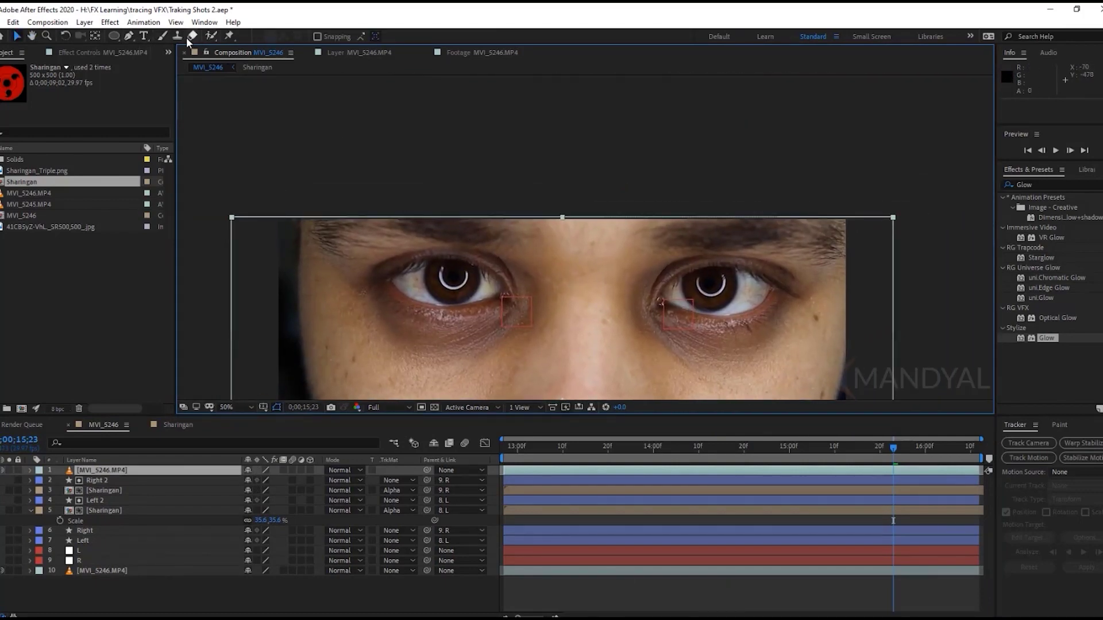
- Delete the copied motion trackers from the top MVI_5246.MP4 layer, keeping the layer itself
click(210, 35)
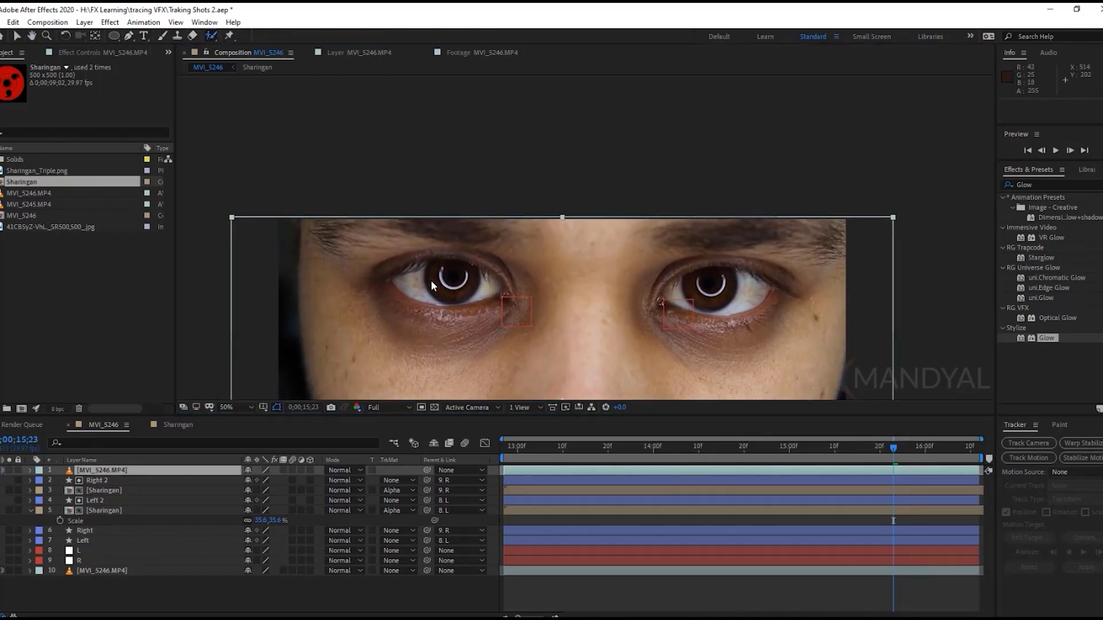
double_click(433, 242)
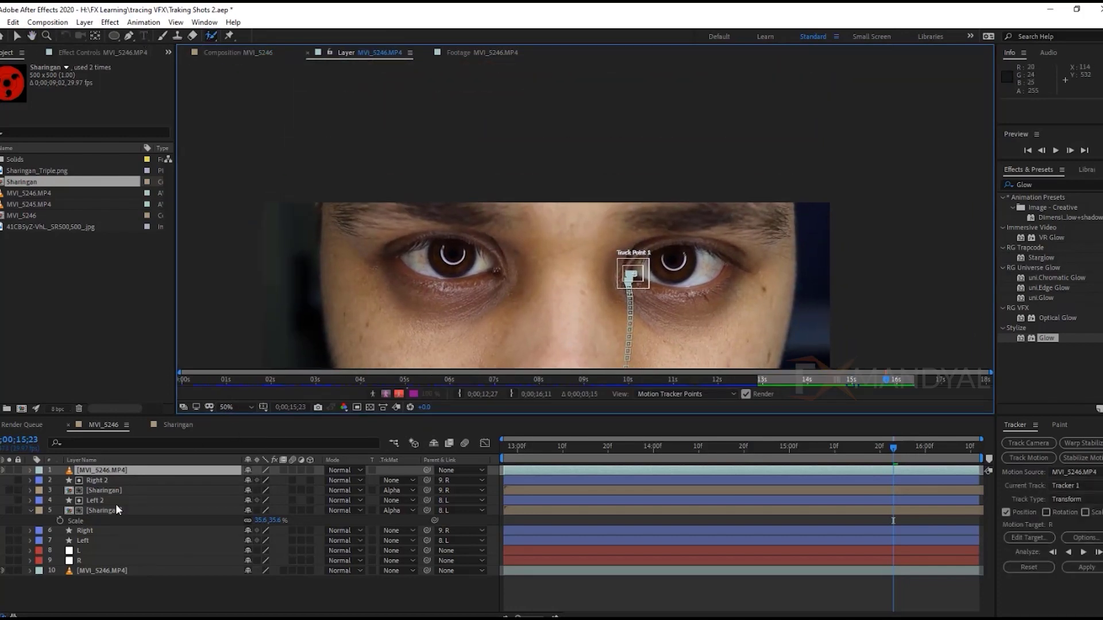
click(30, 470)
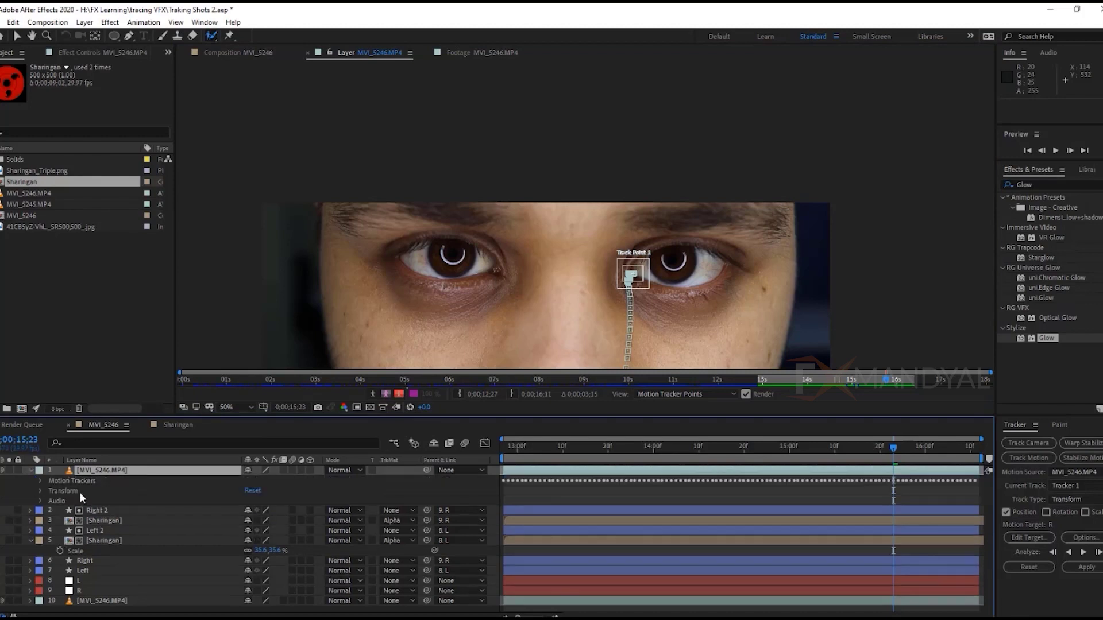
click(53, 485)
click(42, 480)
key(Delete)
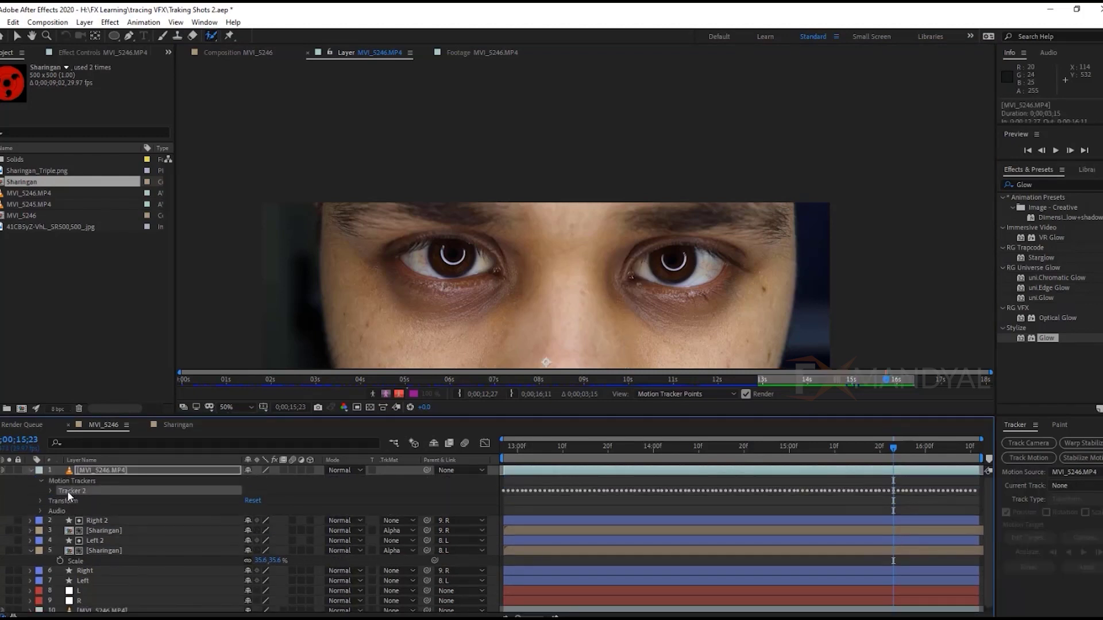
key(Delete)
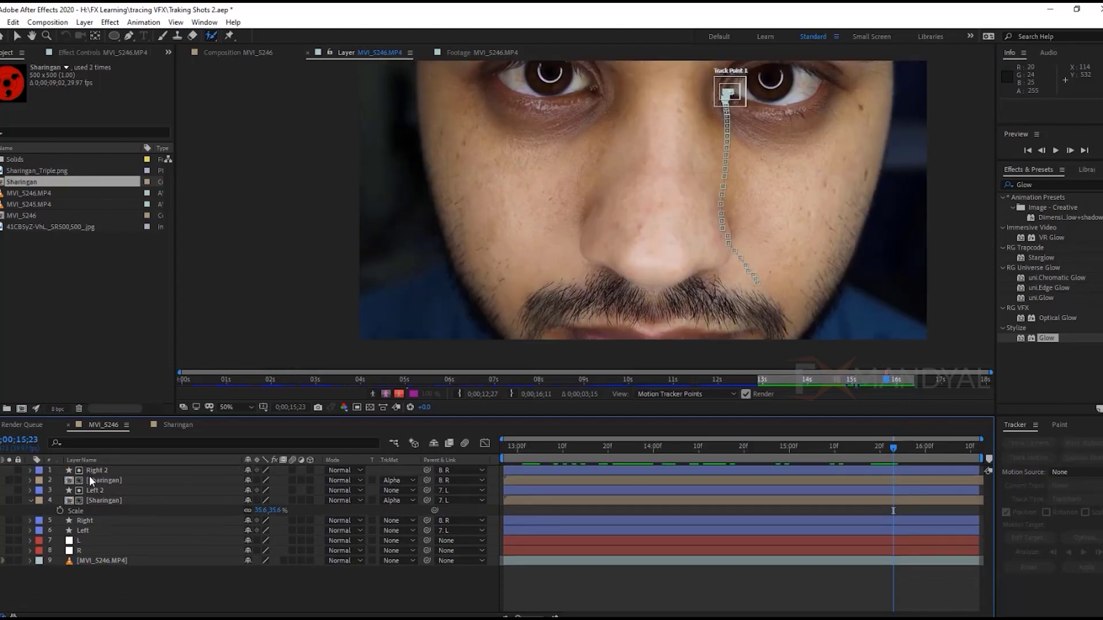
key(ctrl+z)
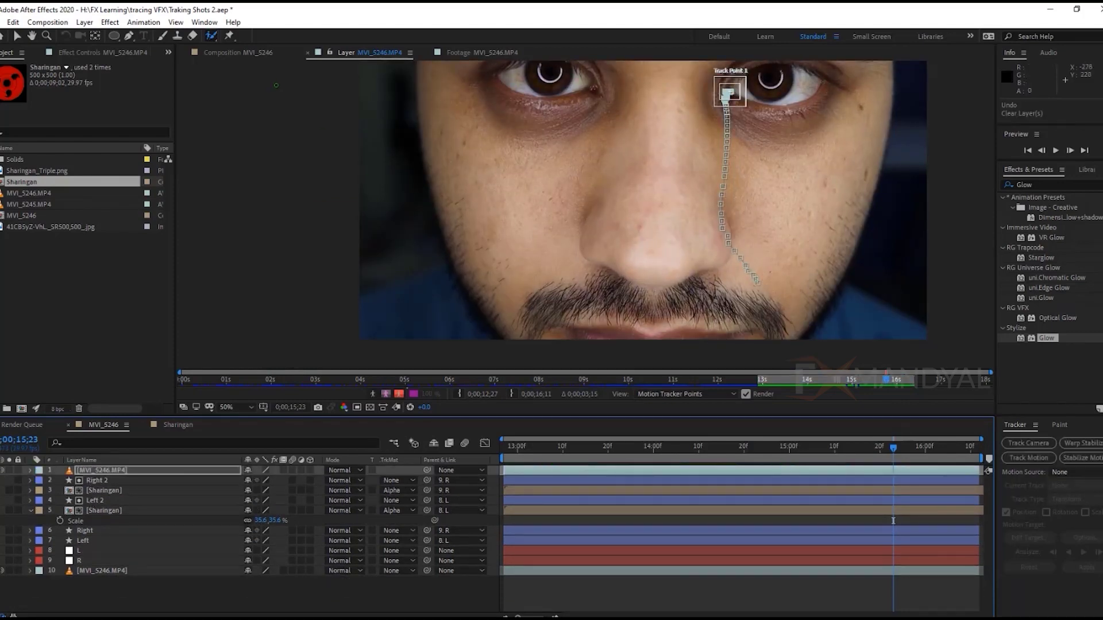
- Open the top MVI_5246.MP4 copy in its own Layer viewer
click(454, 53)
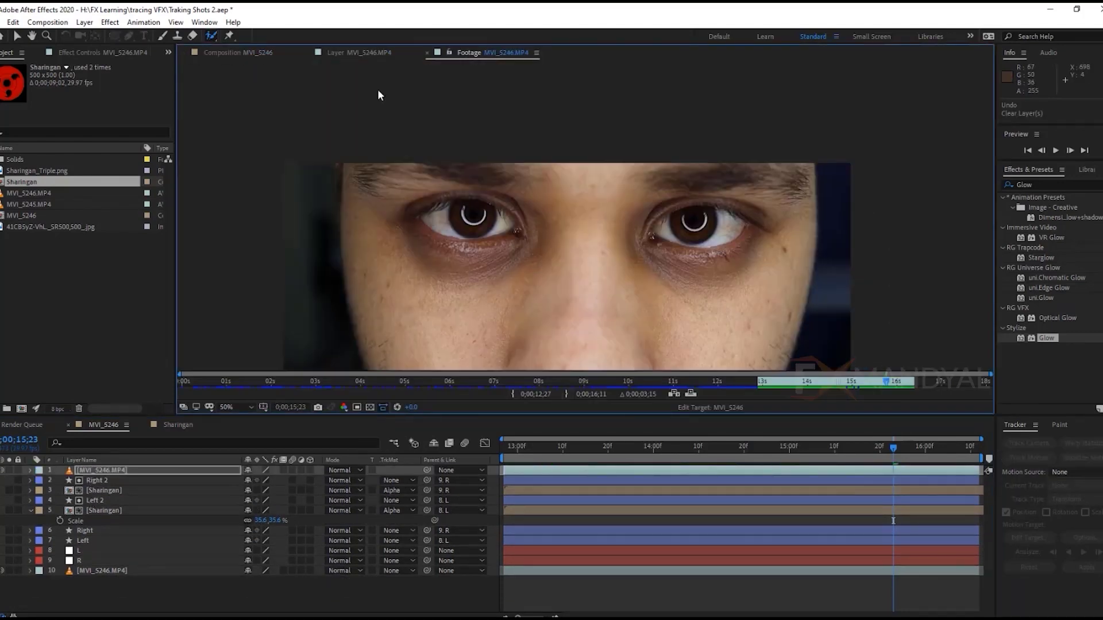
double_click(104, 468)
click(83, 460)
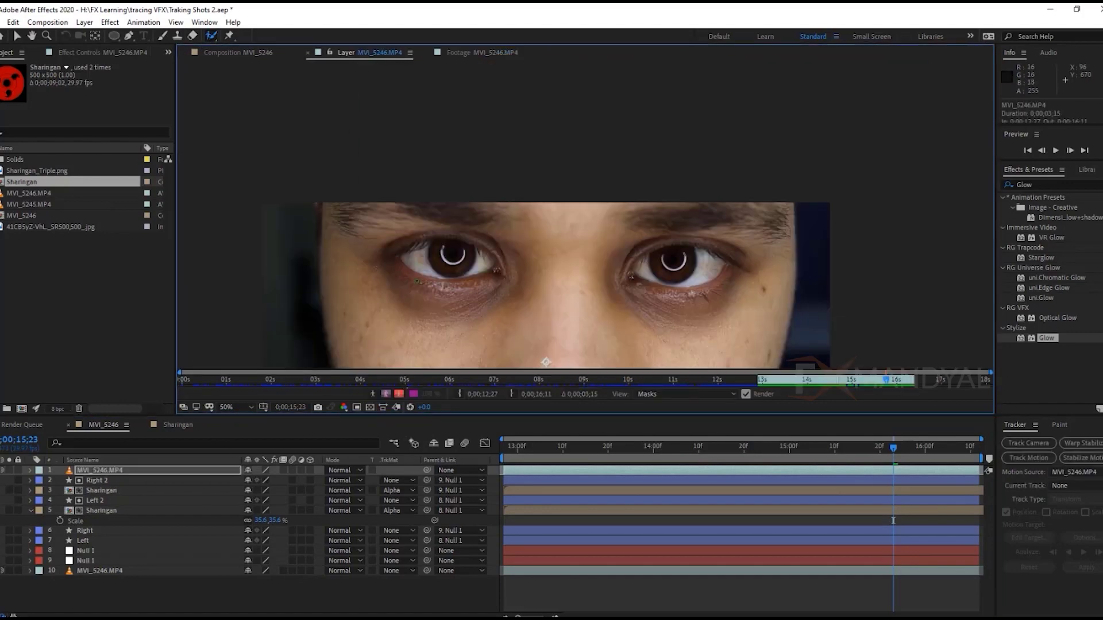
- Paint Roto Brush selections over the left and right eyes, including their corners
mouse_move(518, 252)
mouse_down()
mouse_move(454, 230)
mouse_move(382, 244)
mouse_up()
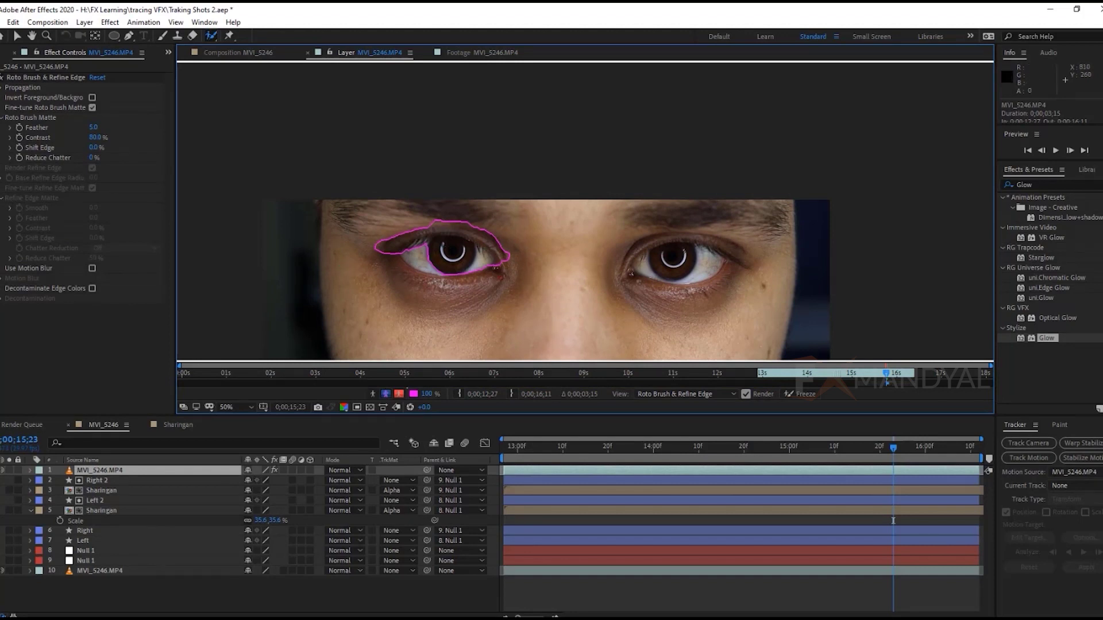
drag(644, 258, 713, 285)
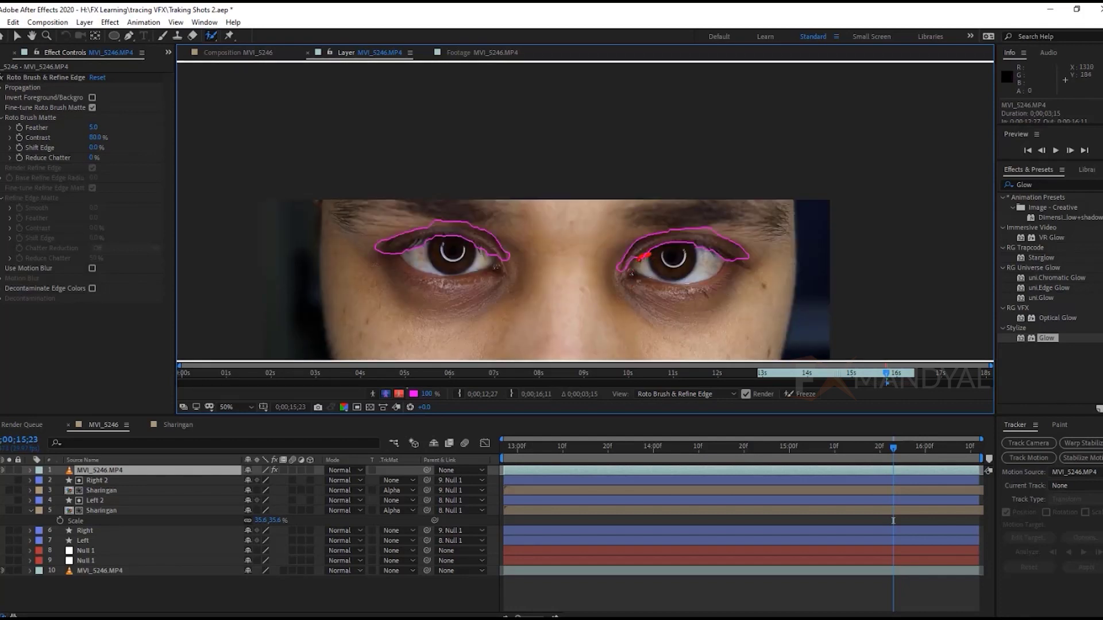
drag(754, 277, 755, 274)
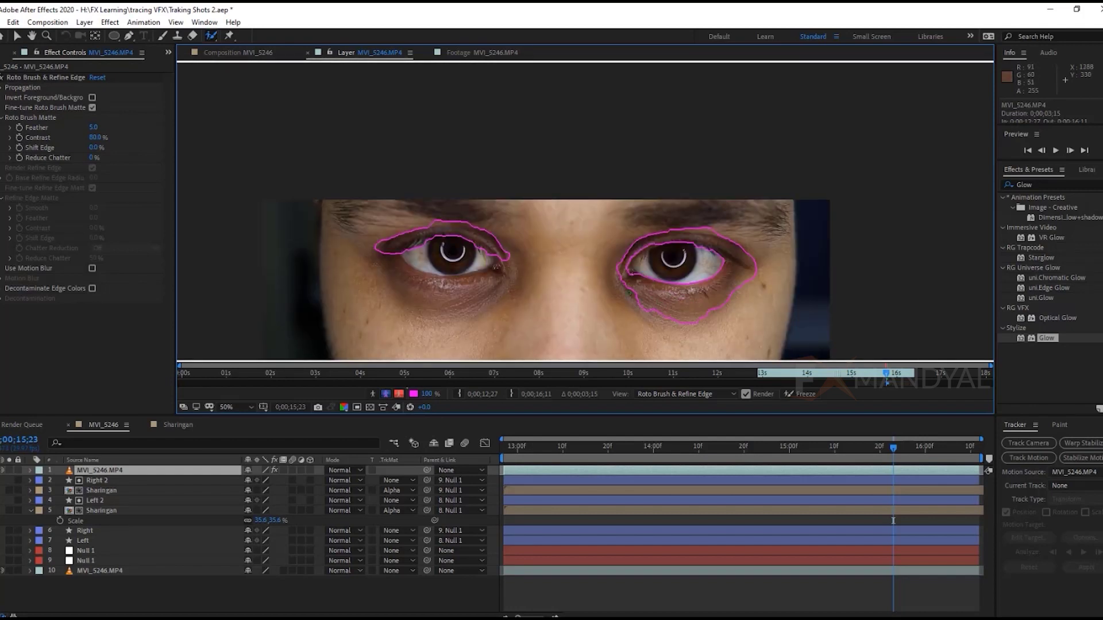
drag(501, 254, 487, 280)
- Step through frames to check the propagated eye outlines, then freeze the roto propagation
key(comma)
mouse_move(887, 373)
mouse_down()
mouse_move(728, 365)
mouse_move(784, 373)
mouse_up()
key(period)
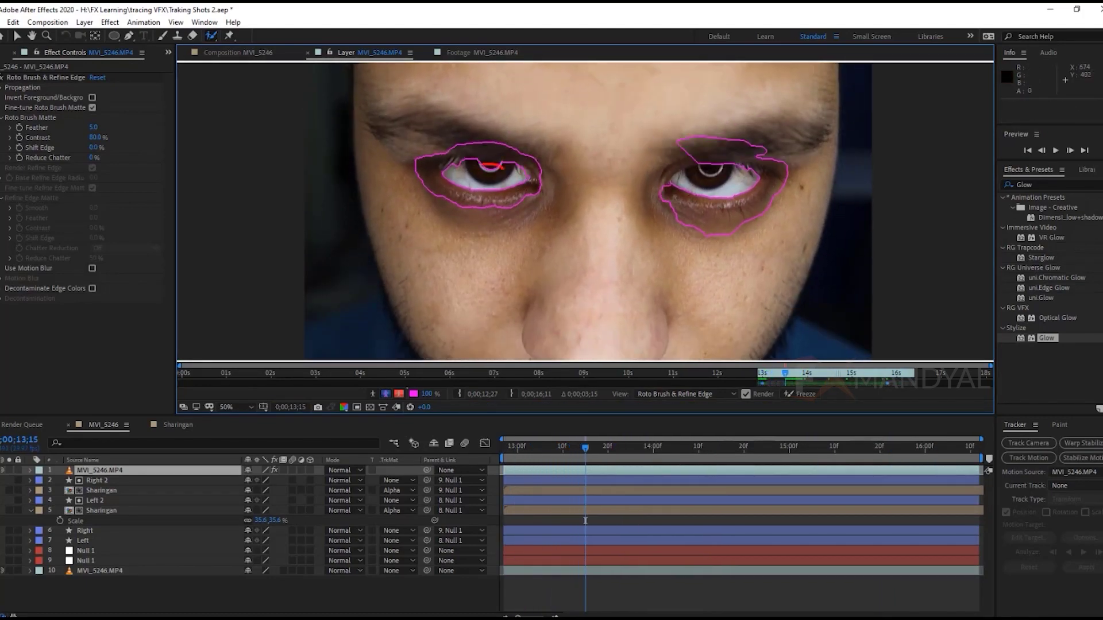
key(comma)
key(Page_Down)
key(Page_Down)
key(Page_Down)
click(810, 394)
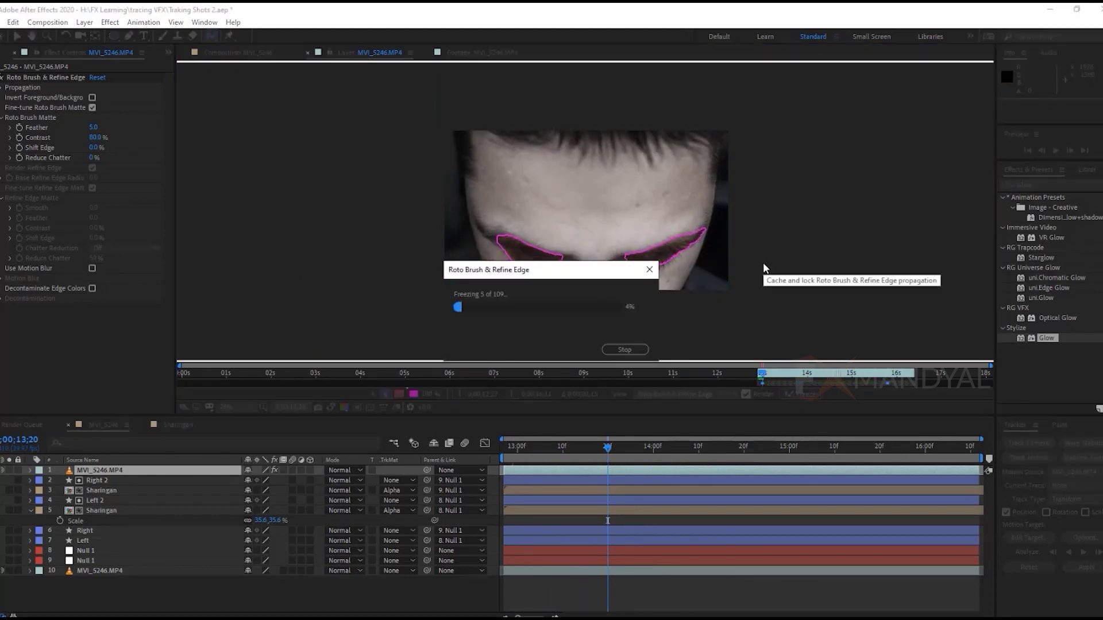
- At frame 13;04, raise the Roto Brush matte Feather to about 98
click(220, 53)
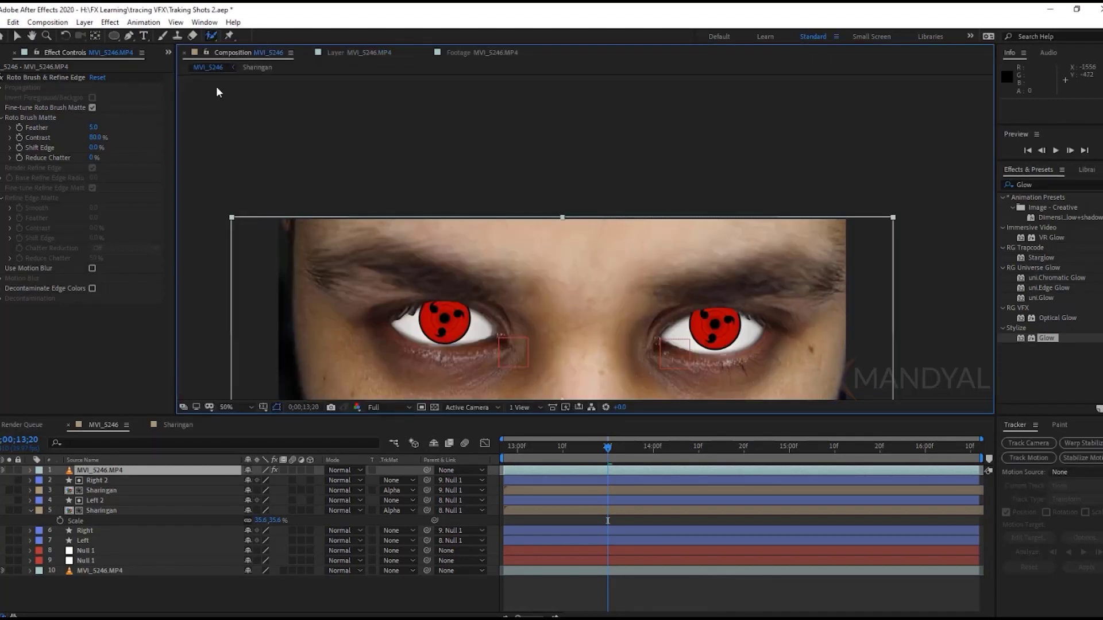
key(comma)
key(comma)
mouse_move(590, 448)
mouse_down()
mouse_move(534, 449)
mouse_move(543, 459)
mouse_move(792, 463)
mouse_move(659, 464)
mouse_up()
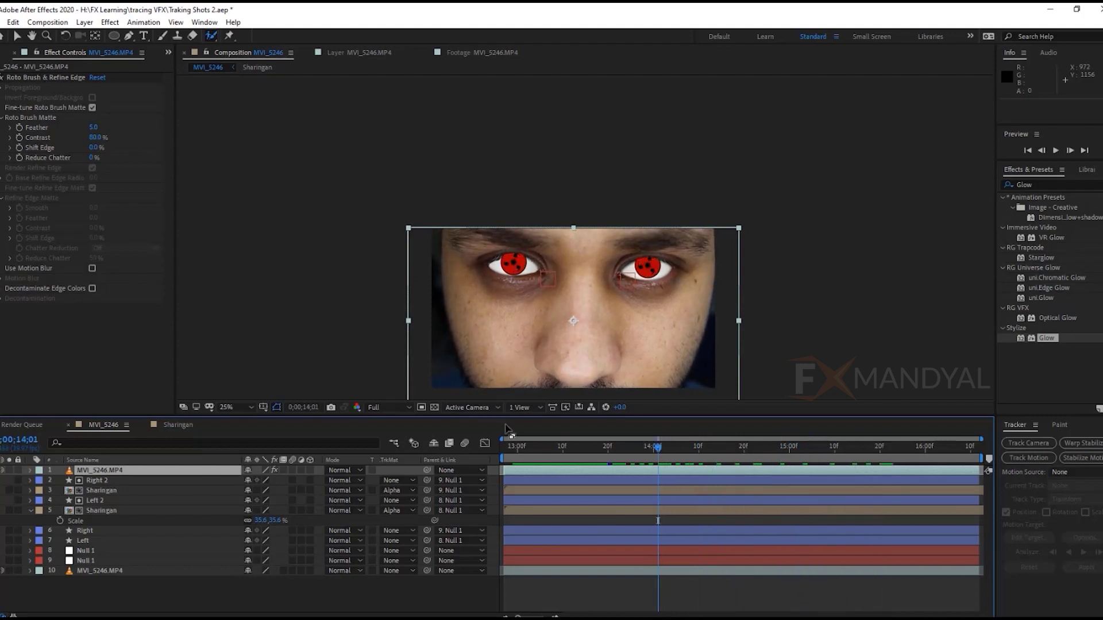
scroll(550, 269, up, 2)
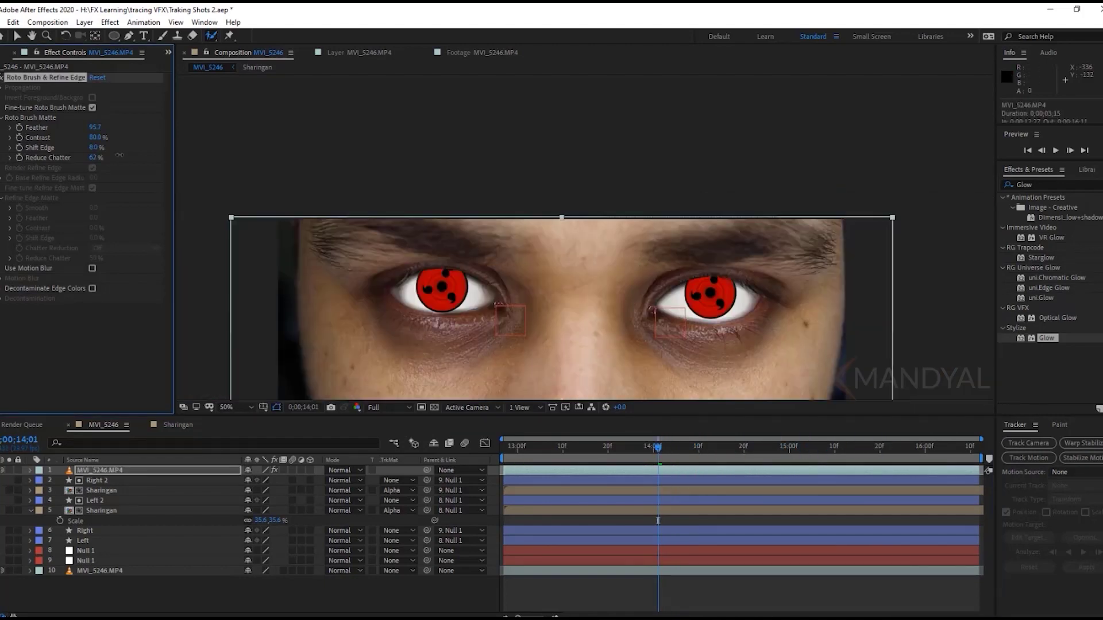
click(93, 269)
click(93, 269)
drag(103, 126, 108, 126)
- Review the blink between frames 13;18 and 13;08, then select the Right 2 mask layer
key(comma)
key(comma)
click(598, 453)
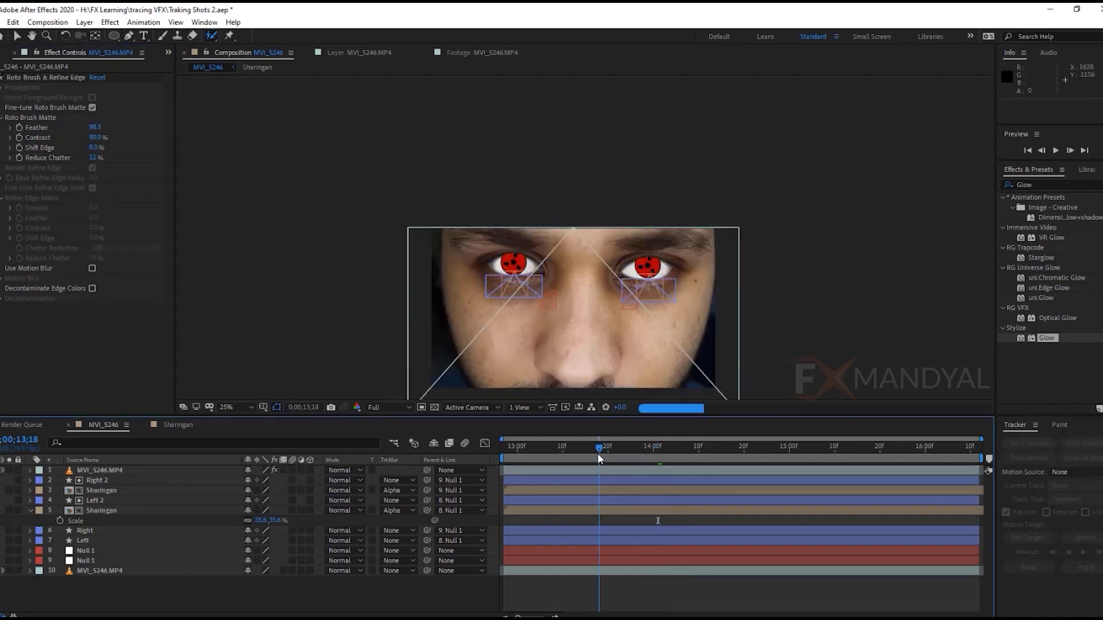
drag(599, 456, 564, 459)
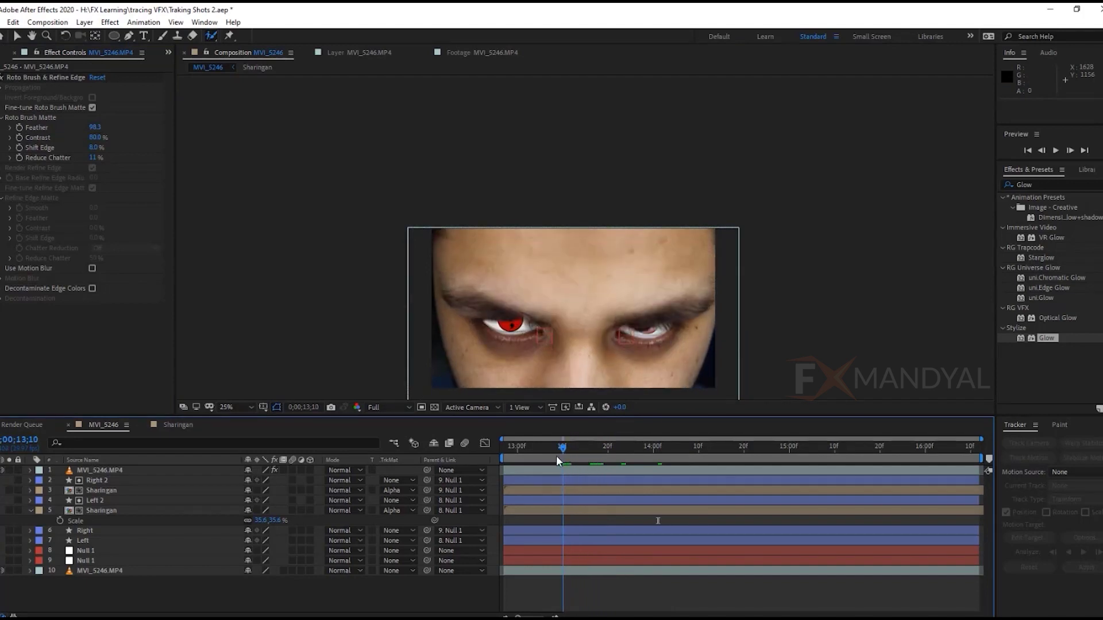
drag(563, 455, 584, 455)
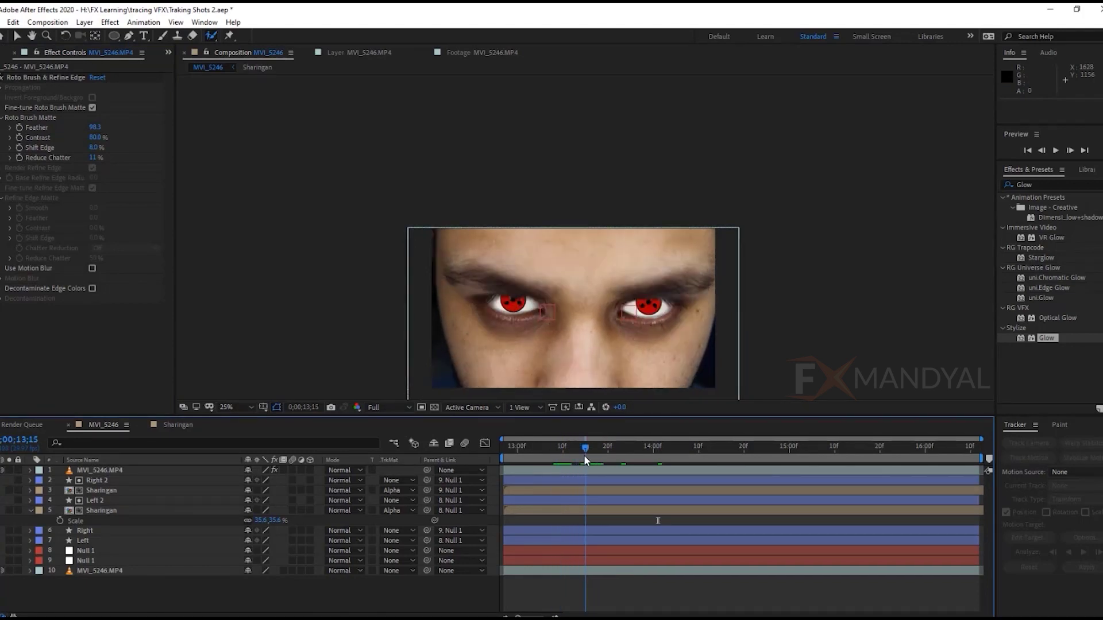
click(105, 472)
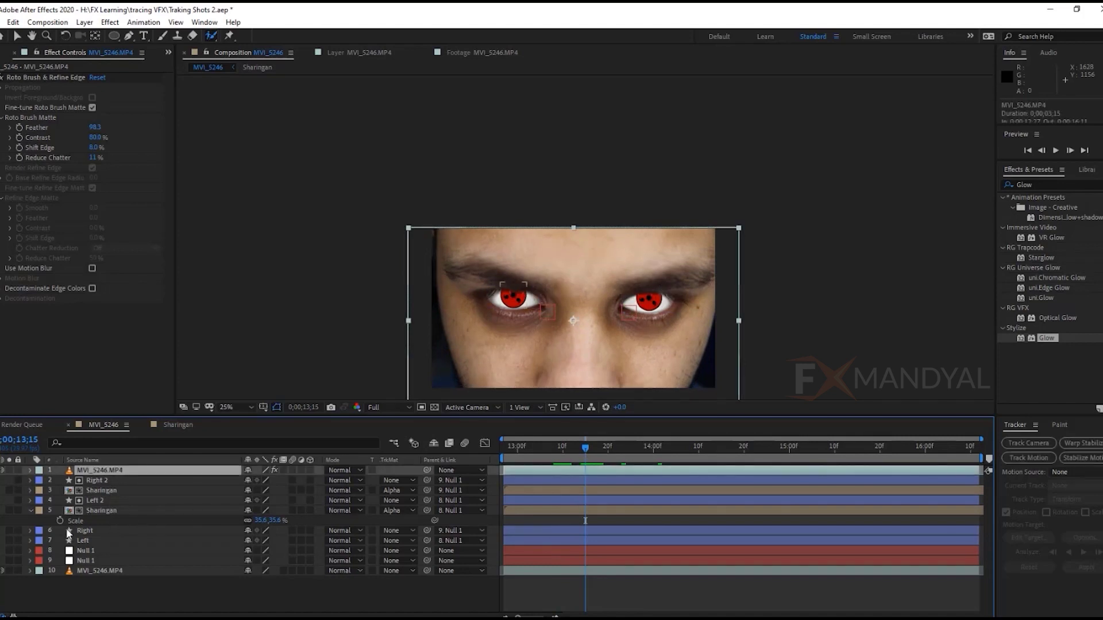
click(105, 481)
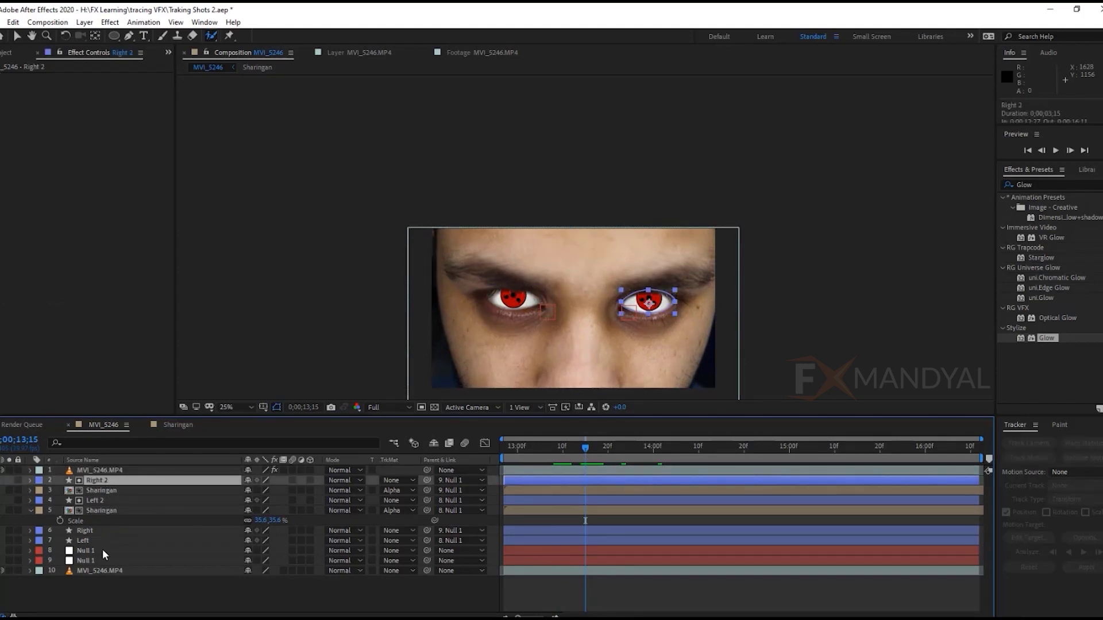
- Pre-compose the eye mask, Sharingan and both tracking null layers into Pre-comp 1
shift+click(99, 541)
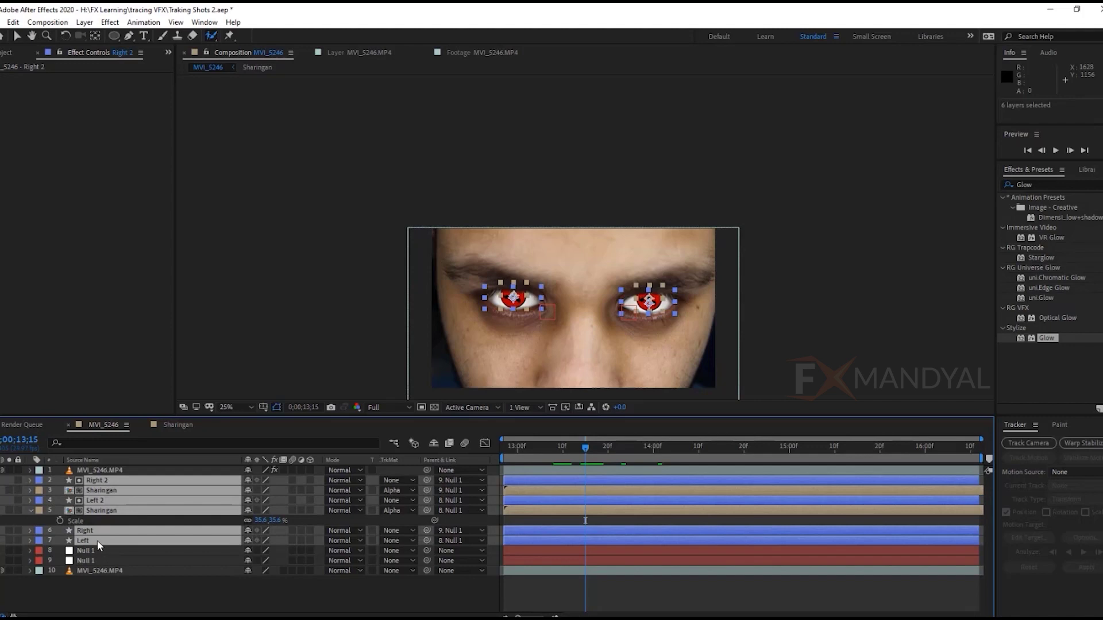
shift+click(91, 556)
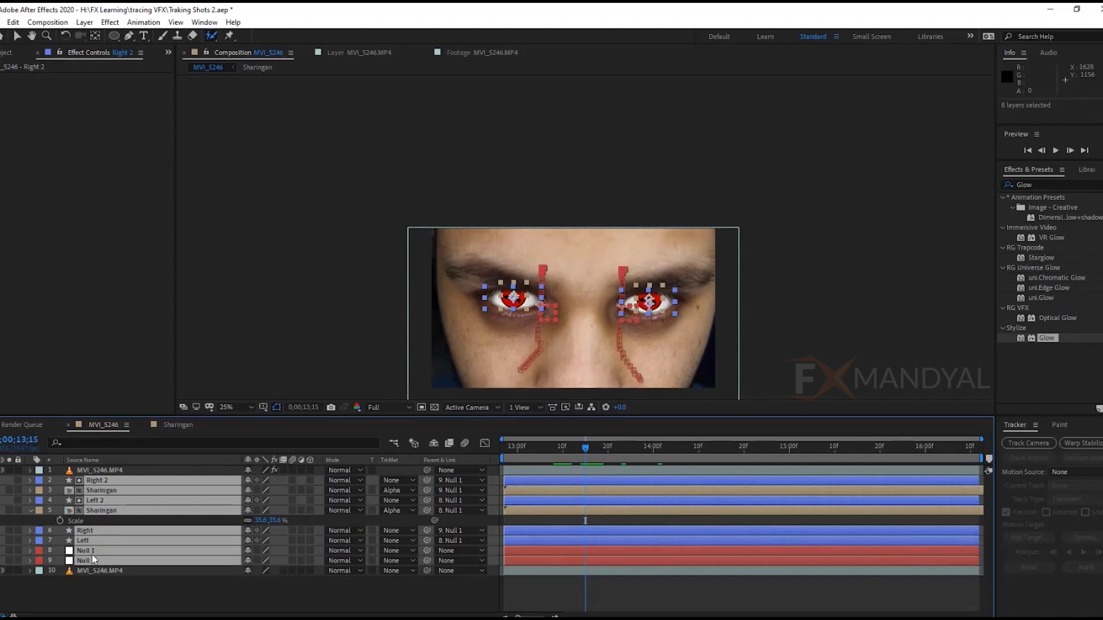
right_click(92, 553)
click(127, 494)
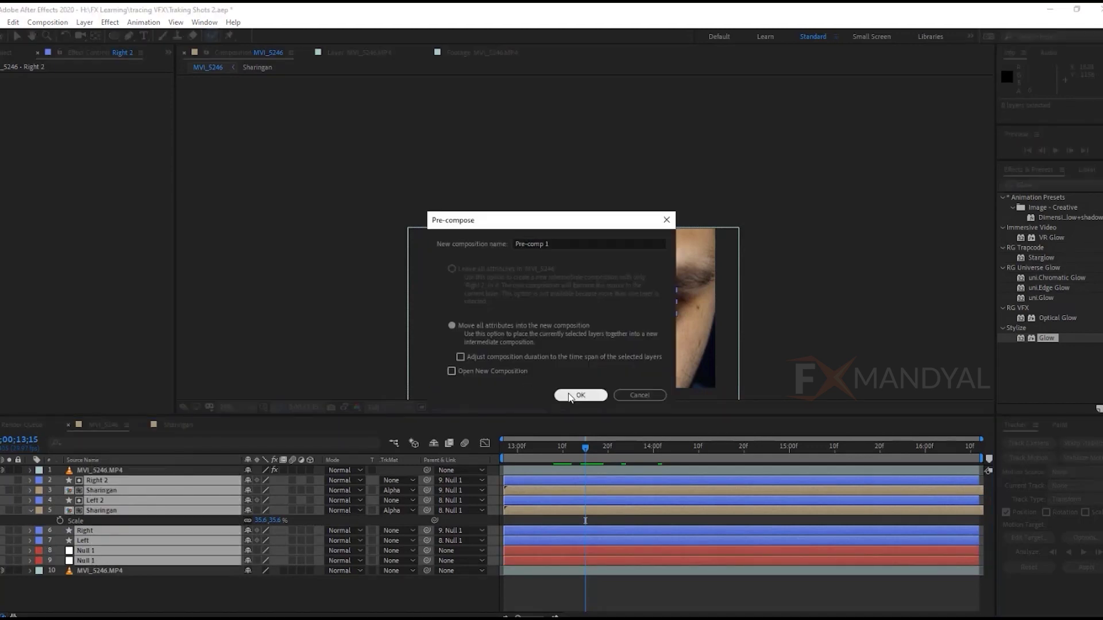
click(568, 390)
key(period)
key(period)
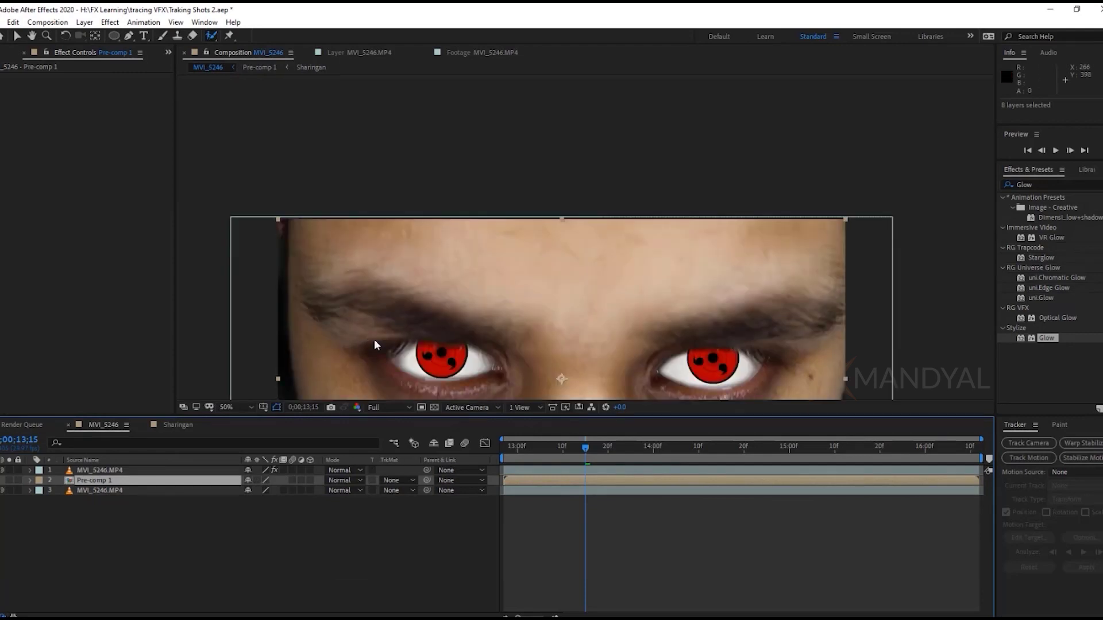
click(129, 36)
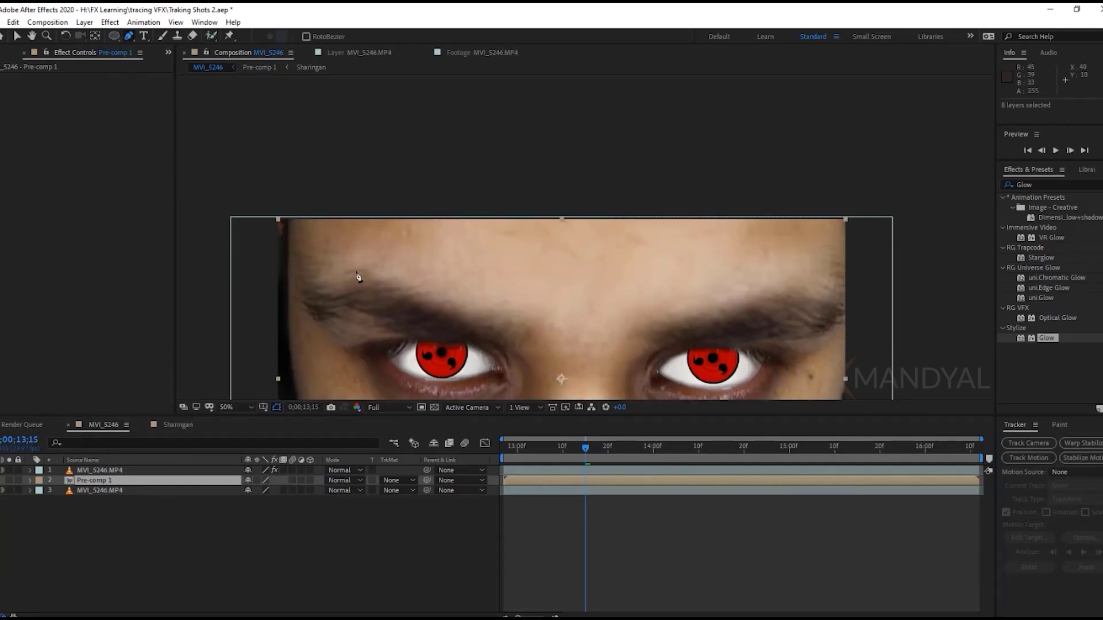
- At frame 13;26, draw a closed Pen mask over the brows and forehead on Pre-comp 1
drag(574, 458, 504, 453)
scroll(497, 322, down, 3)
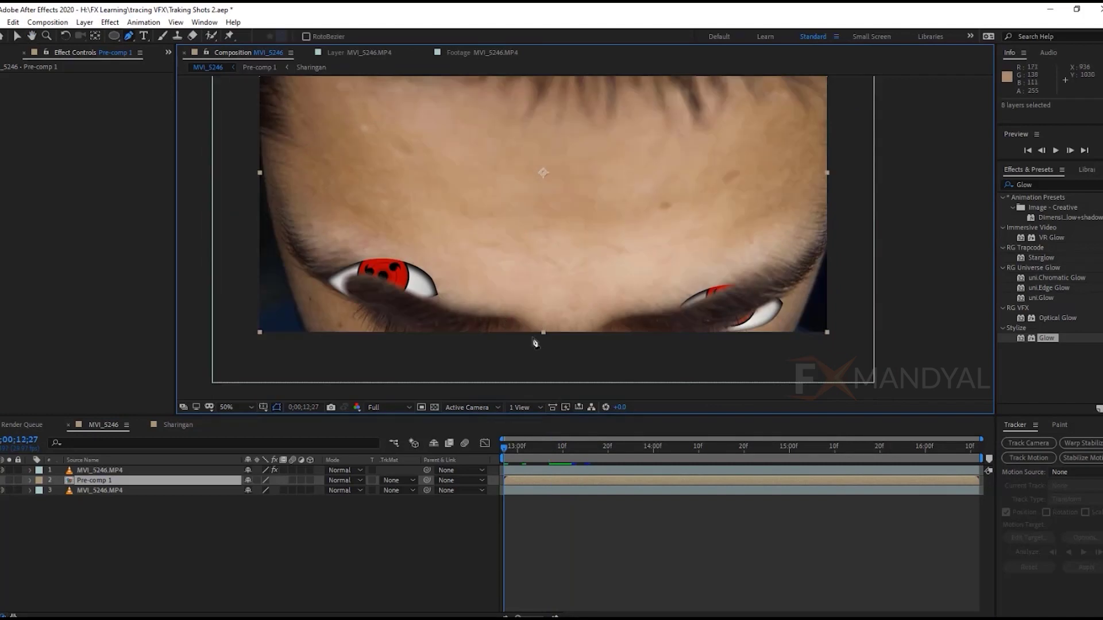
drag(552, 446, 599, 447)
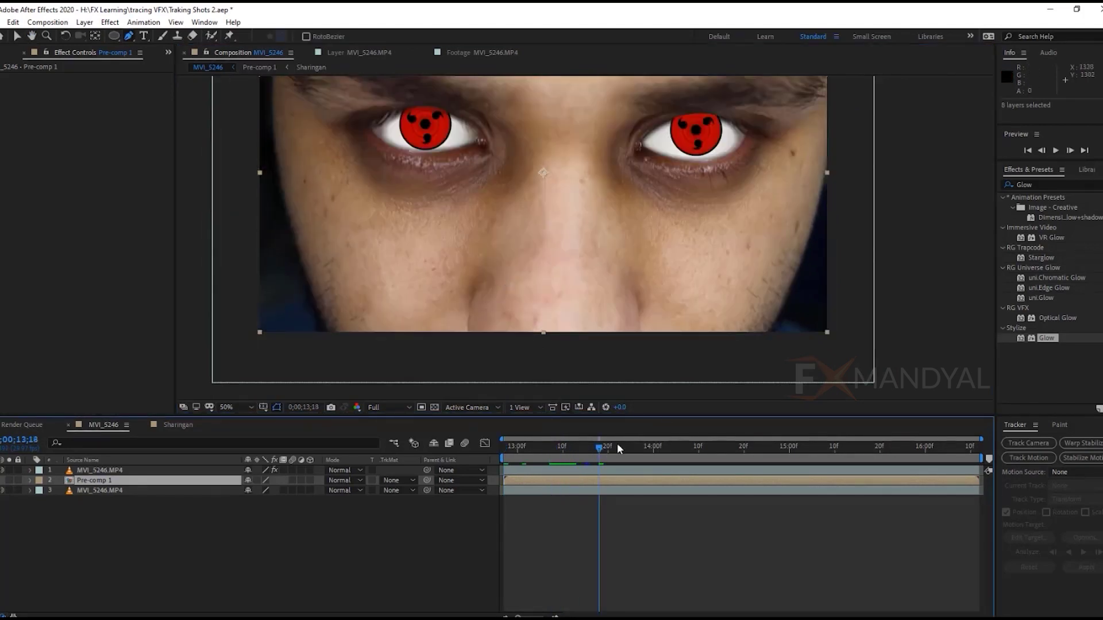
click(632, 446)
scroll(447, 174, up, 1)
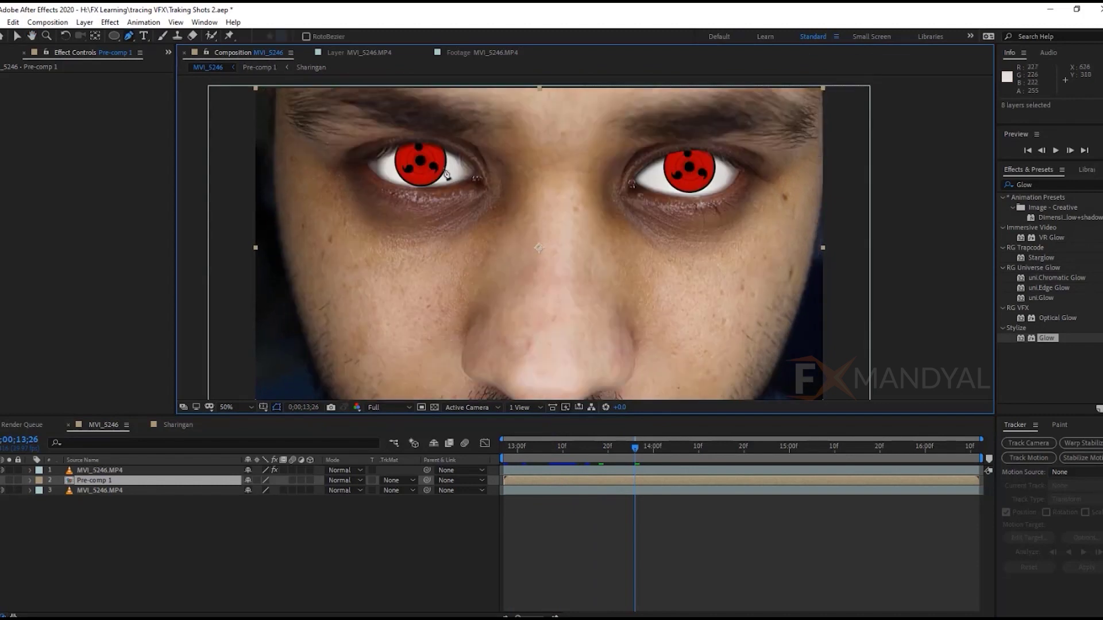
scroll(447, 174, up, 3)
click(323, 238)
drag(544, 284, 592, 286)
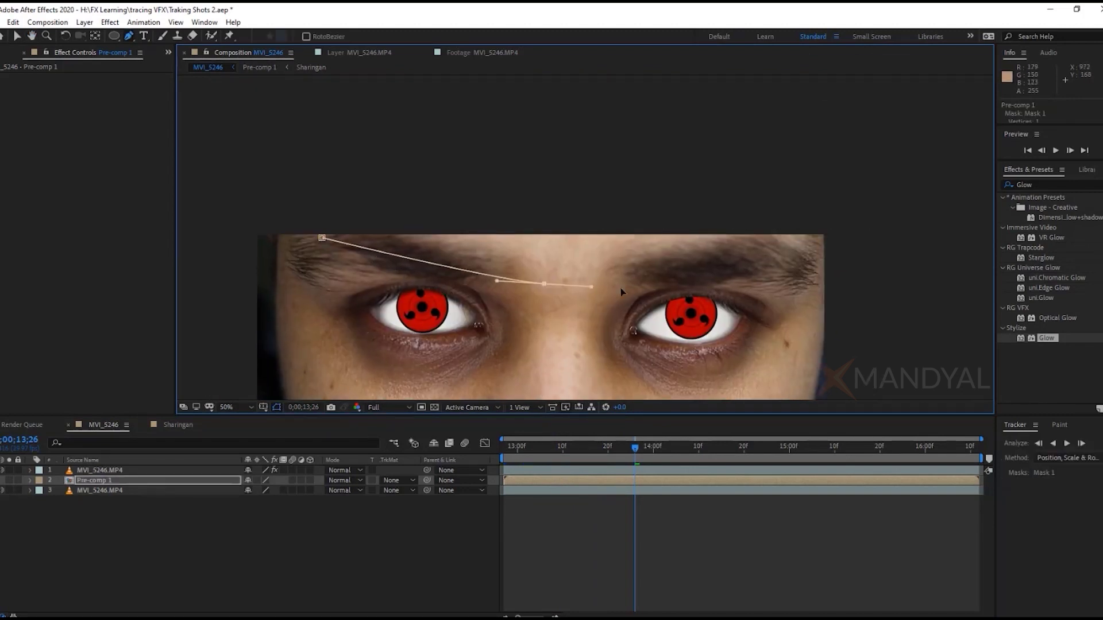
click(769, 261)
click(901, 211)
click(708, 123)
drag(371, 155, 281, 195)
click(323, 238)
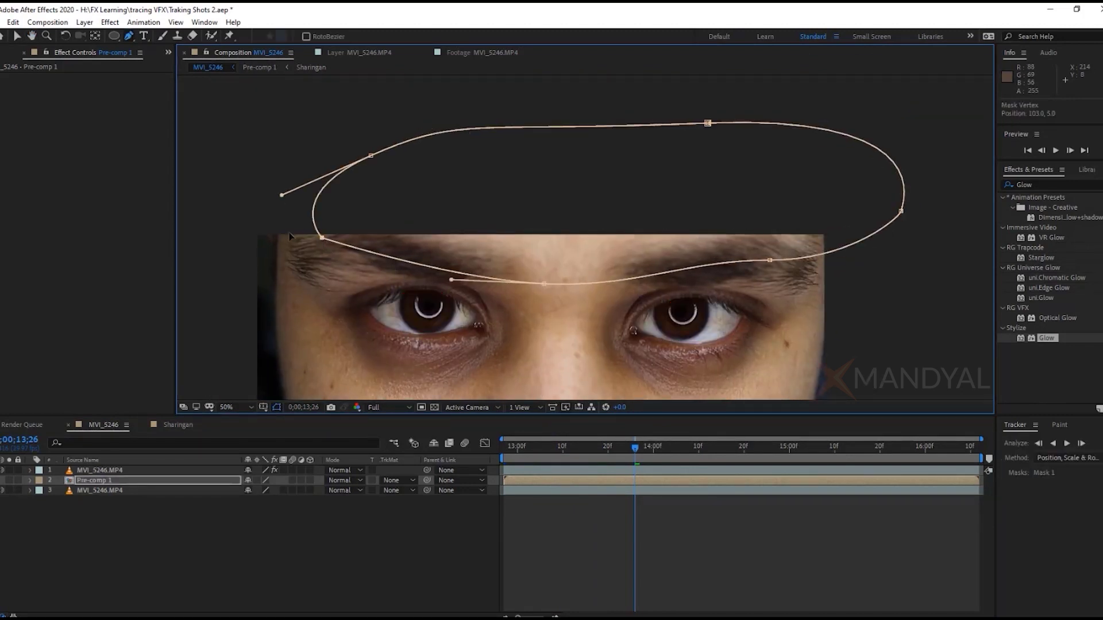
- Set Mask 1's mode to Subtract so the eyes show through
click(269, 491)
click(277, 532)
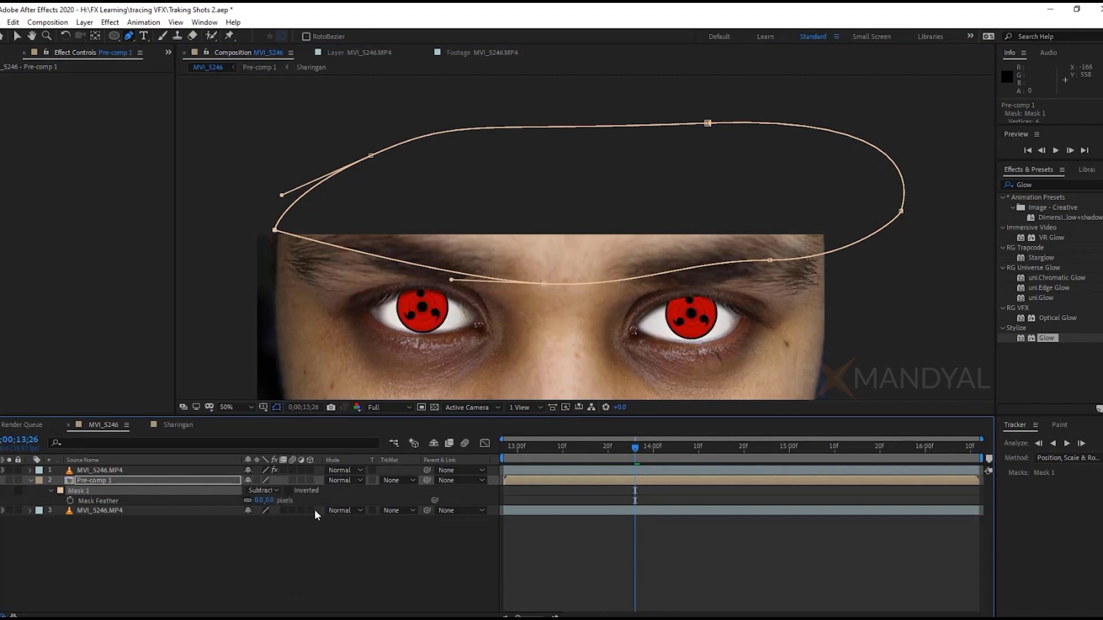
click(71, 501)
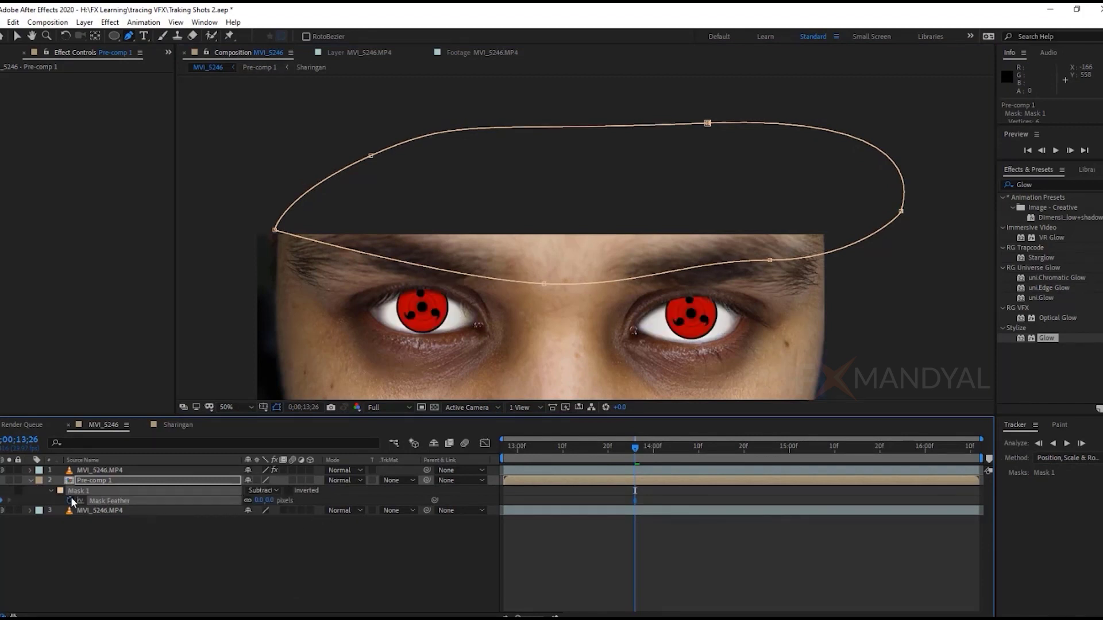
key(comma)
key(comma)
key(comma)
- Keyframe Mask Path at 13;26, delete a stray mask, and stretch the brow mask down at 13;10
key(m)
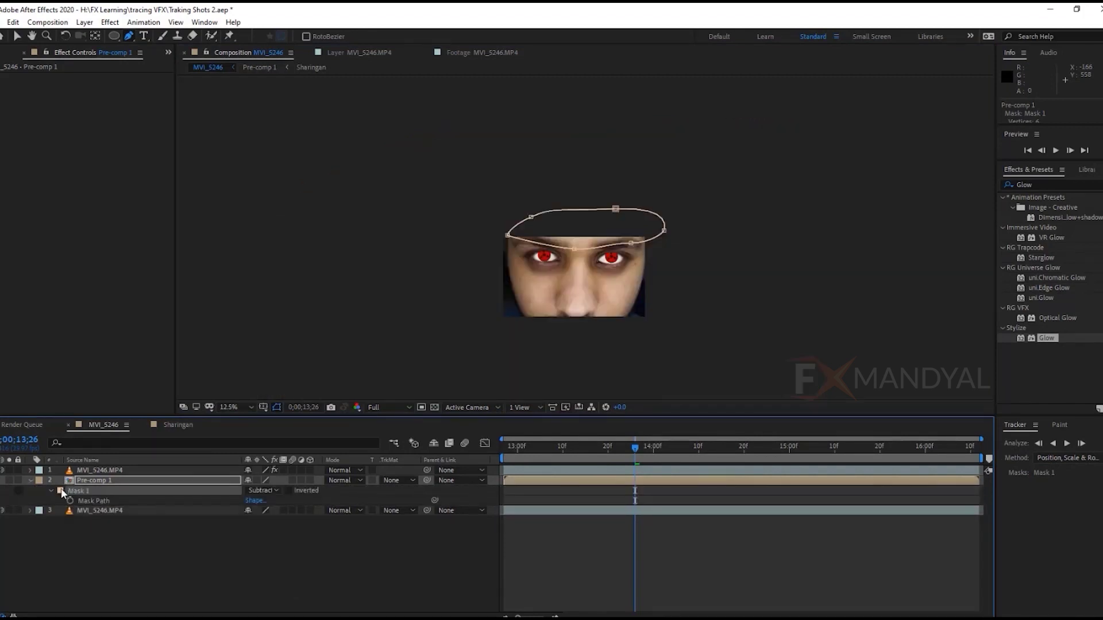
click(69, 500)
drag(635, 448, 563, 454)
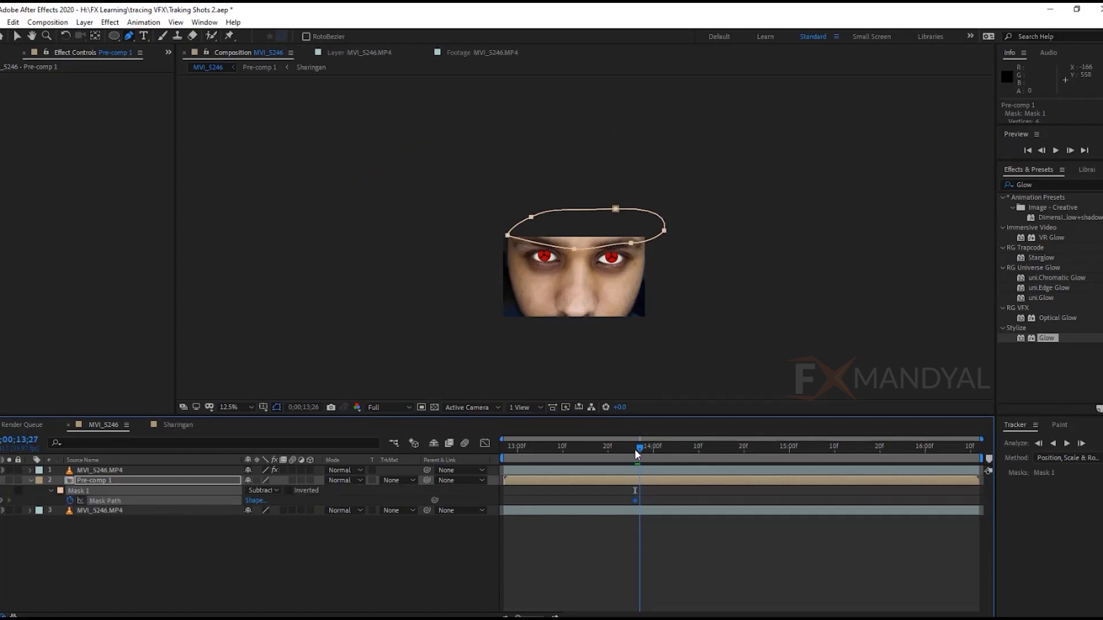
click(603, 243)
key(v)
click(602, 245)
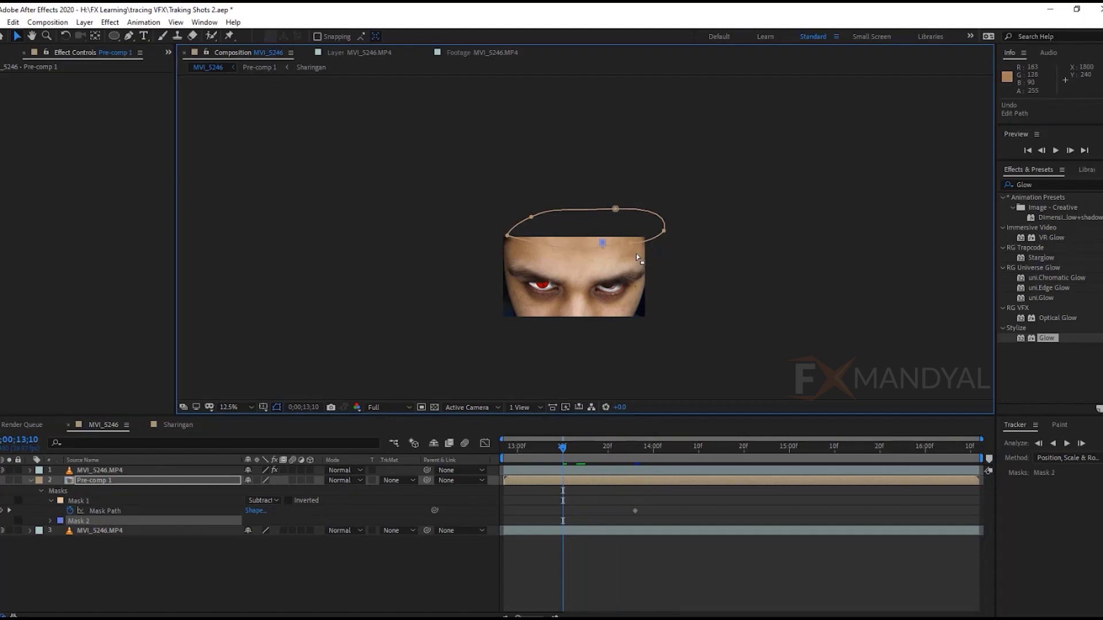
key(Delete)
key(ctrl+t)
key(period)
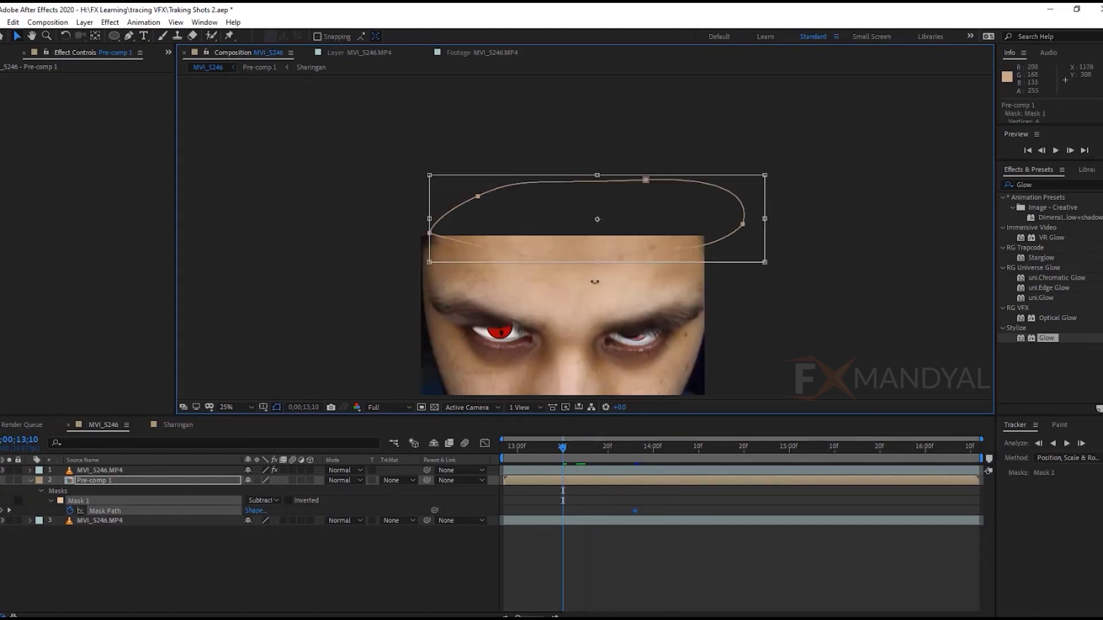
drag(599, 263, 598, 343)
key(period)
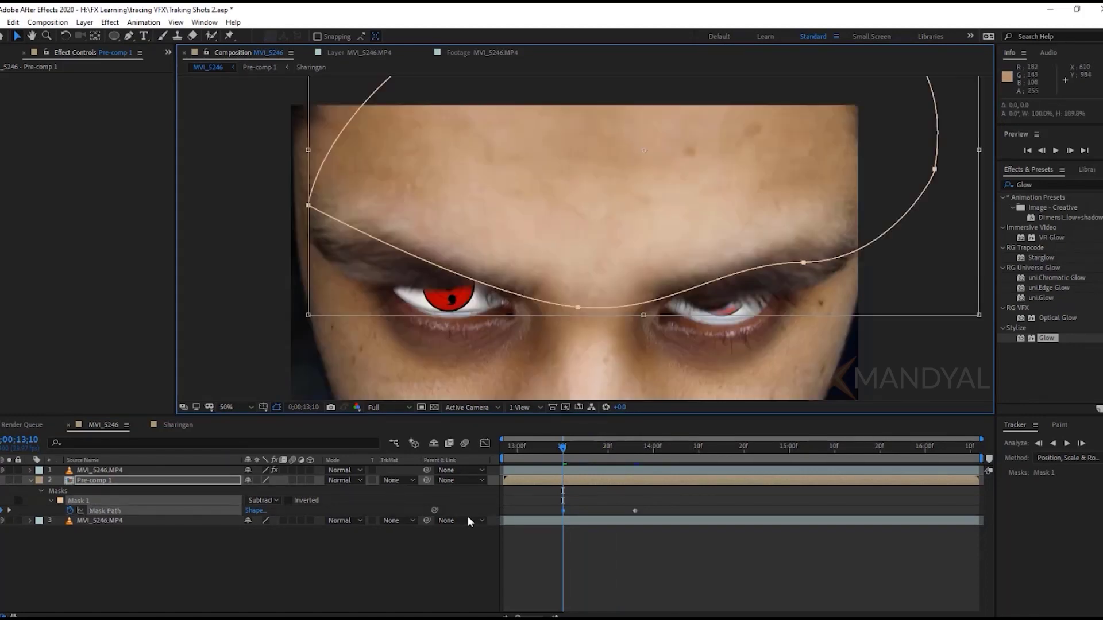
click(272, 561)
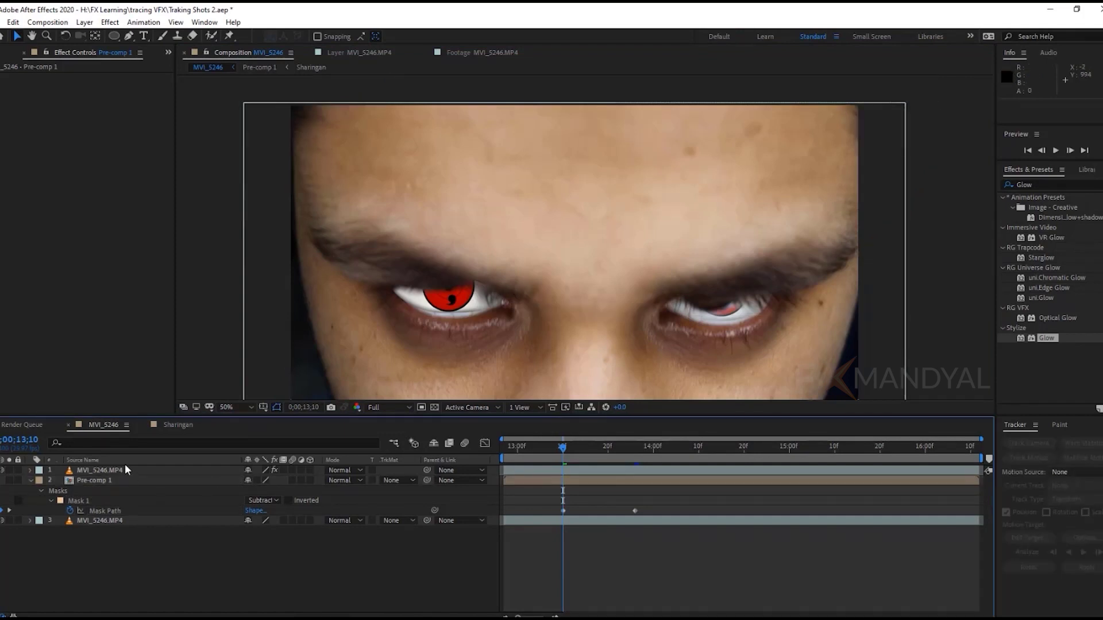
- Drag the brow mask points down over both eyelids, keyframing through frame 13;01
click(123, 482)
key(g)
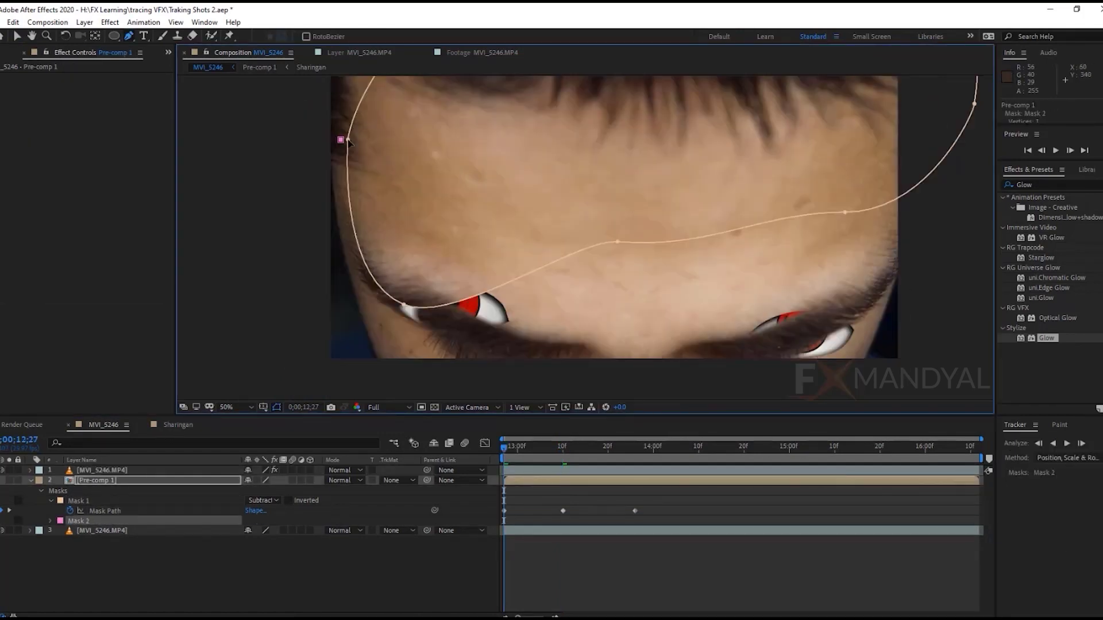
key(ctrl+z)
drag(348, 141, 306, 168)
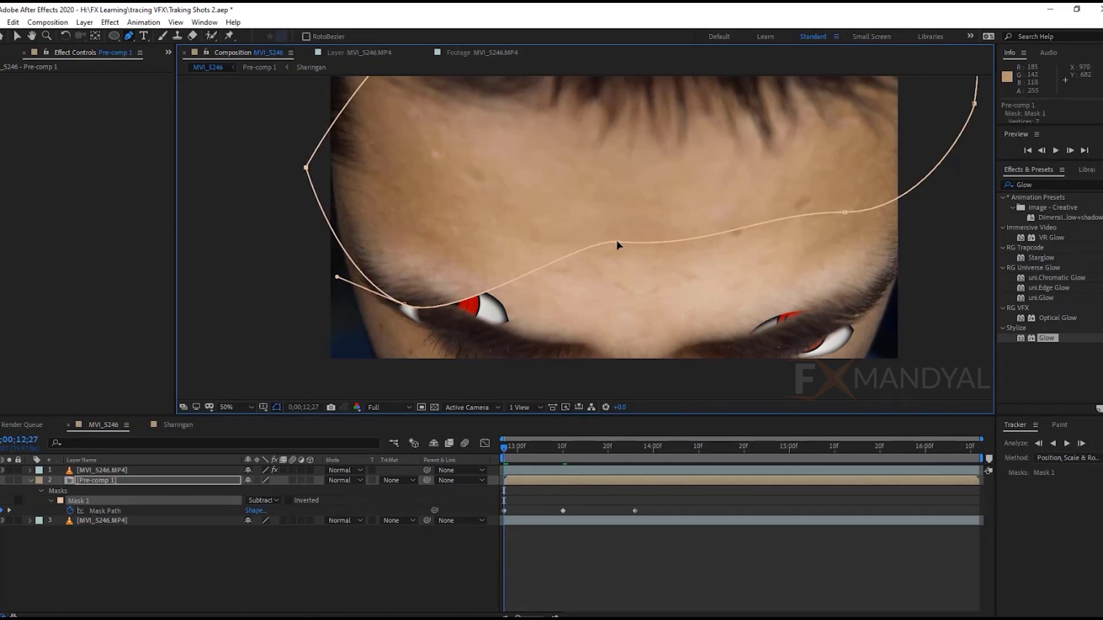
drag(618, 245, 611, 356)
scroll(553, 320, down, 5)
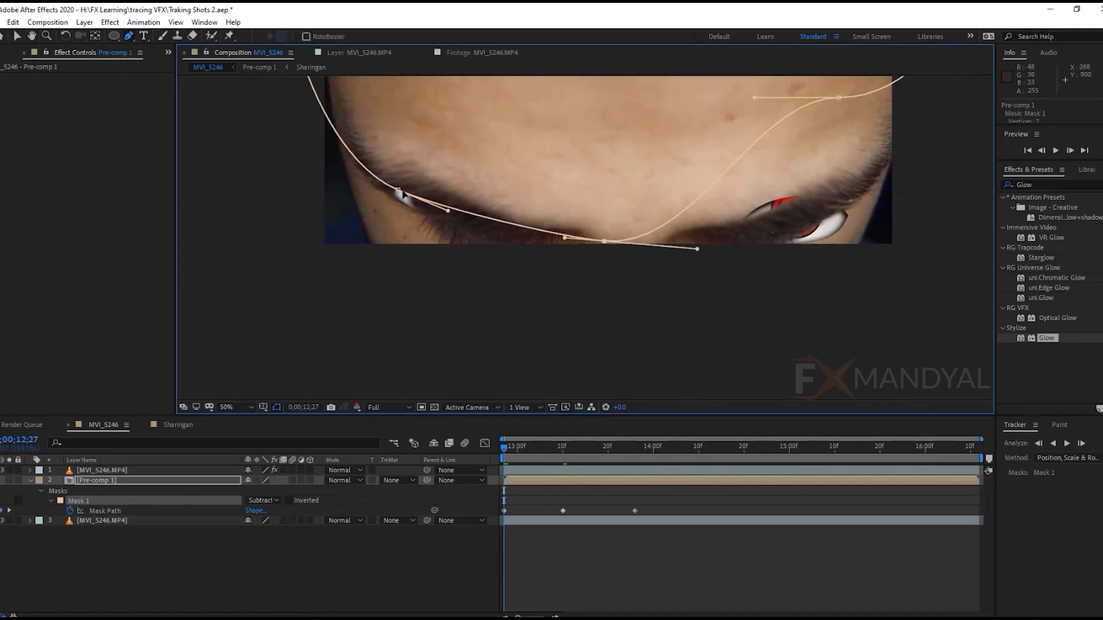
drag(400, 192, 400, 215)
mouse_move(839, 98)
mouse_down()
mouse_move(871, 279)
mouse_move(872, 268)
mouse_up()
click(523, 458)
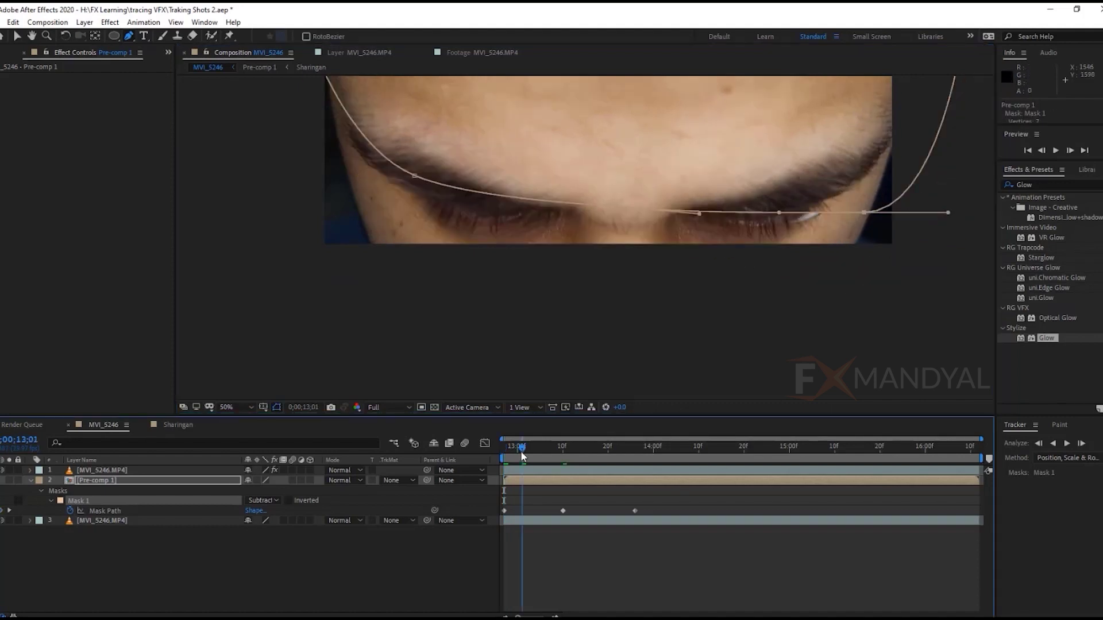
drag(864, 213, 859, 233)
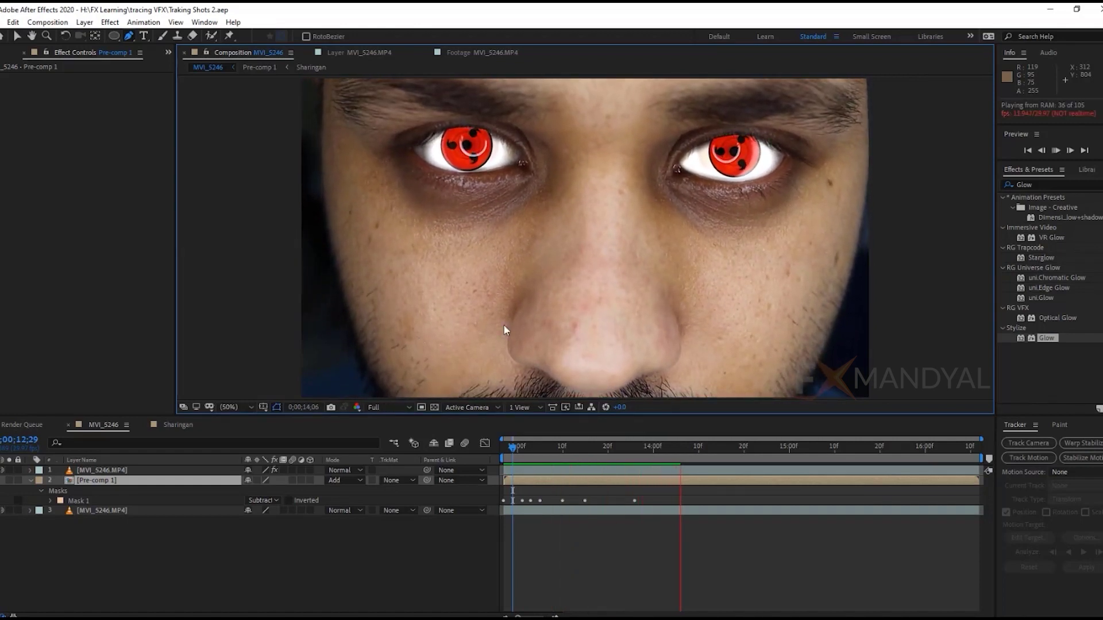
- At frame 15;06, cycle Pre-comp 1's blend modes with Shift+= and Shift+-, landing on Silhouette
drag(684, 452, 827, 452)
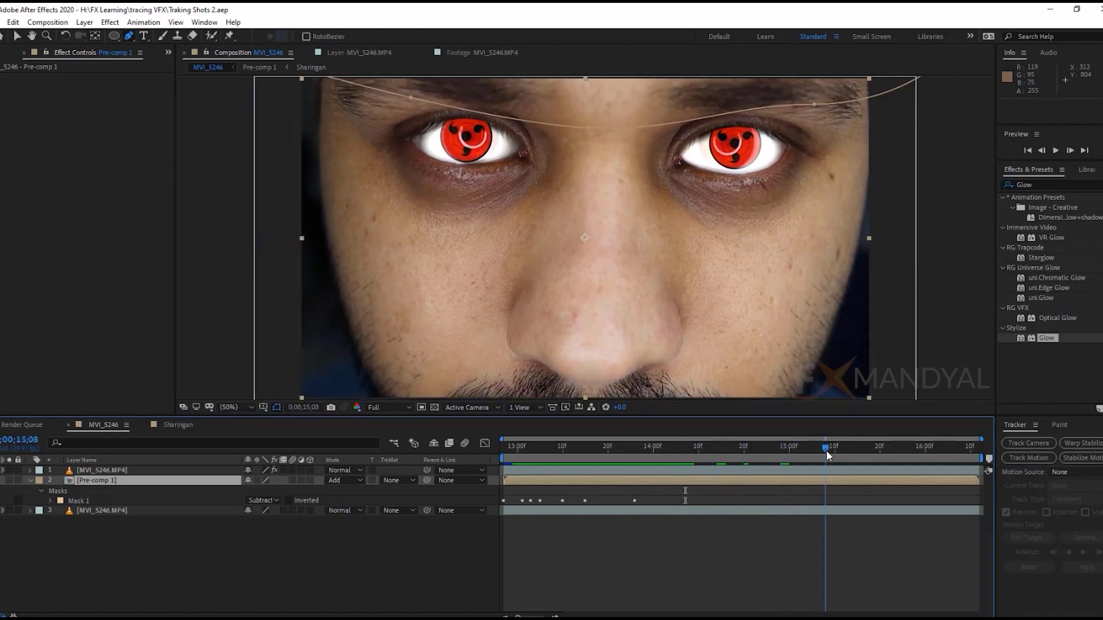
drag(826, 450, 817, 451)
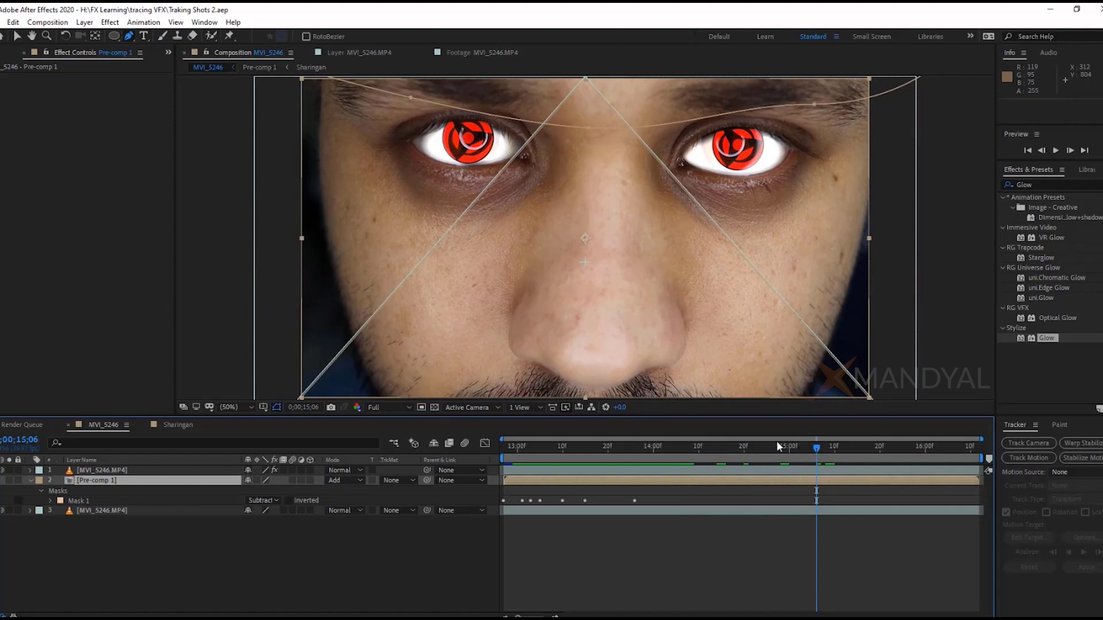
click(133, 485)
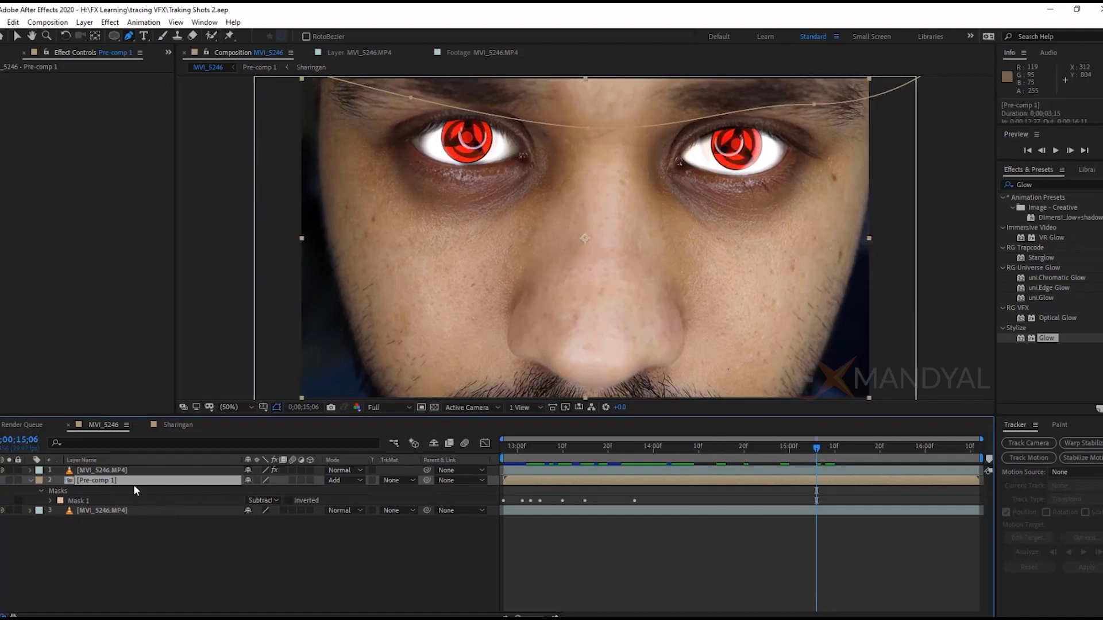
key(shift+equal)
key(shift+equal)
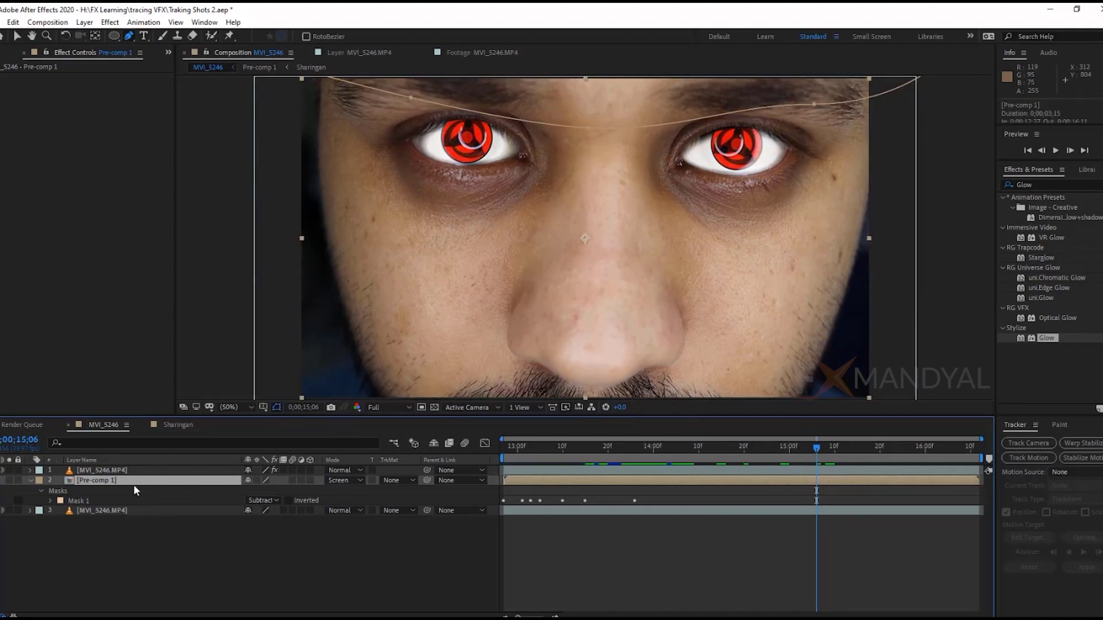
key(shift+equal)
key(shift+equal)
key(shift+equal)
key(shift+equal)
key(shift+equal)
key(shift+equal)
key(shift+equal)
key(shift+equal)
key(shift+equal)
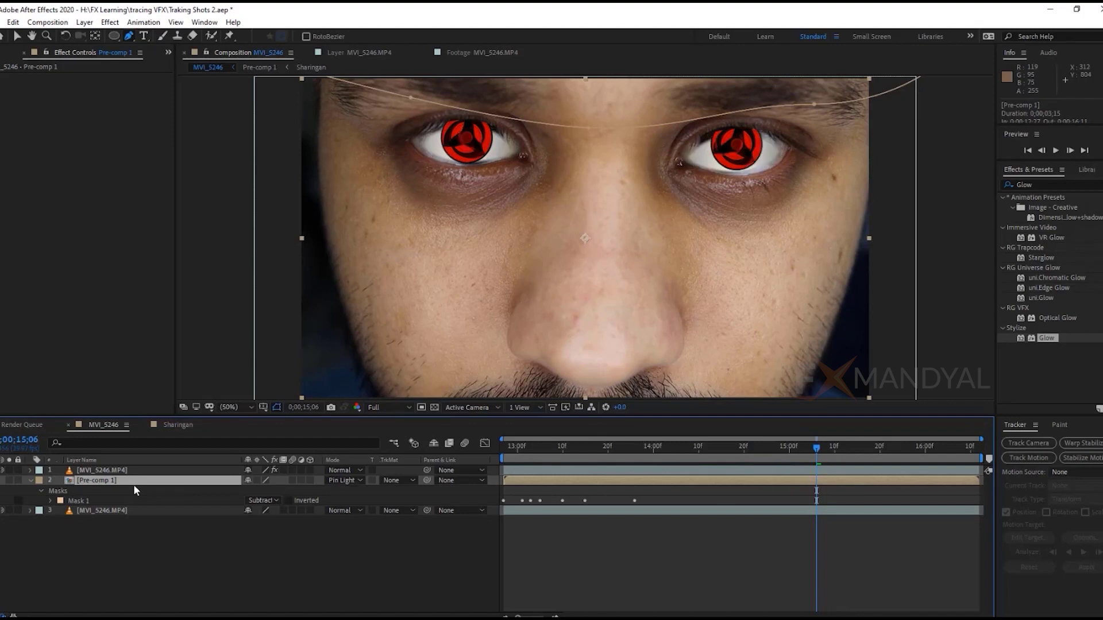
key(shift+equal)
key(shift+equal)
key(shift+equal)
key(shift+equal)
key(shift+equal)
key(shift+equal)
key(shift+equal)
key(shift+equal)
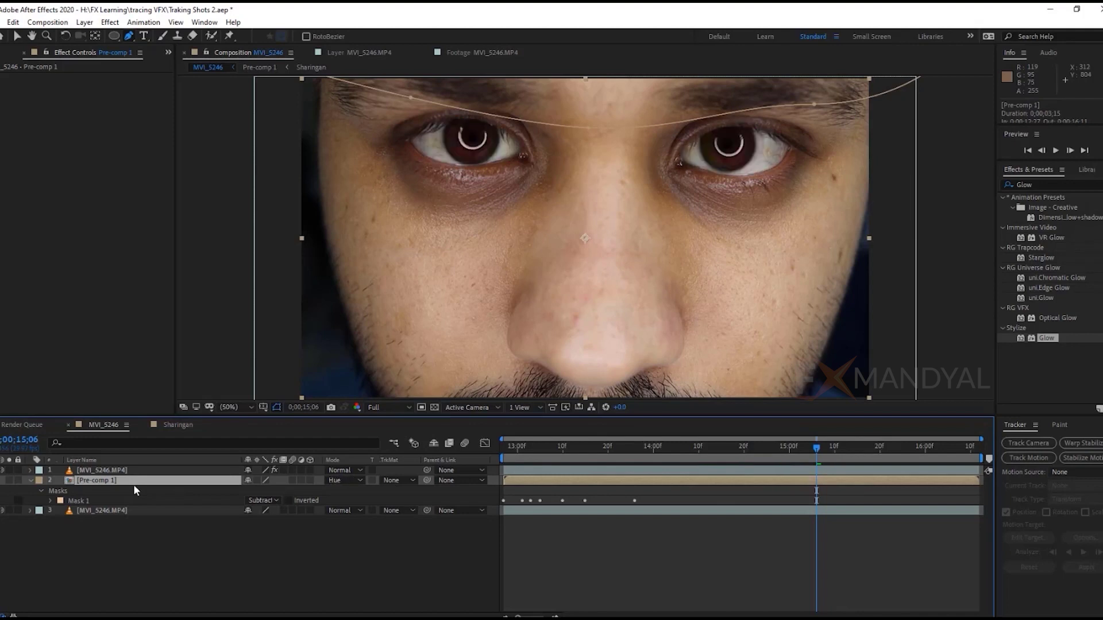
key(shift+minus)
key(shift+minus)
key(shift+equal)
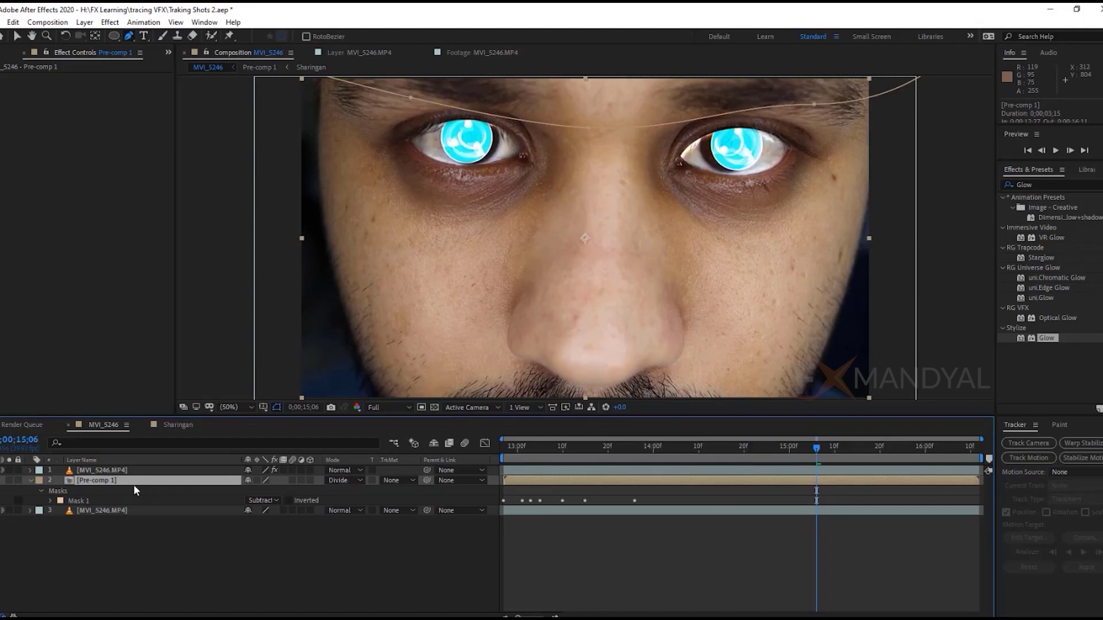
key(shift+equal)
key(shift+equal)
key(shift+equal)
key(shift+equal)
key(shift+equal)
key(shift+minus)
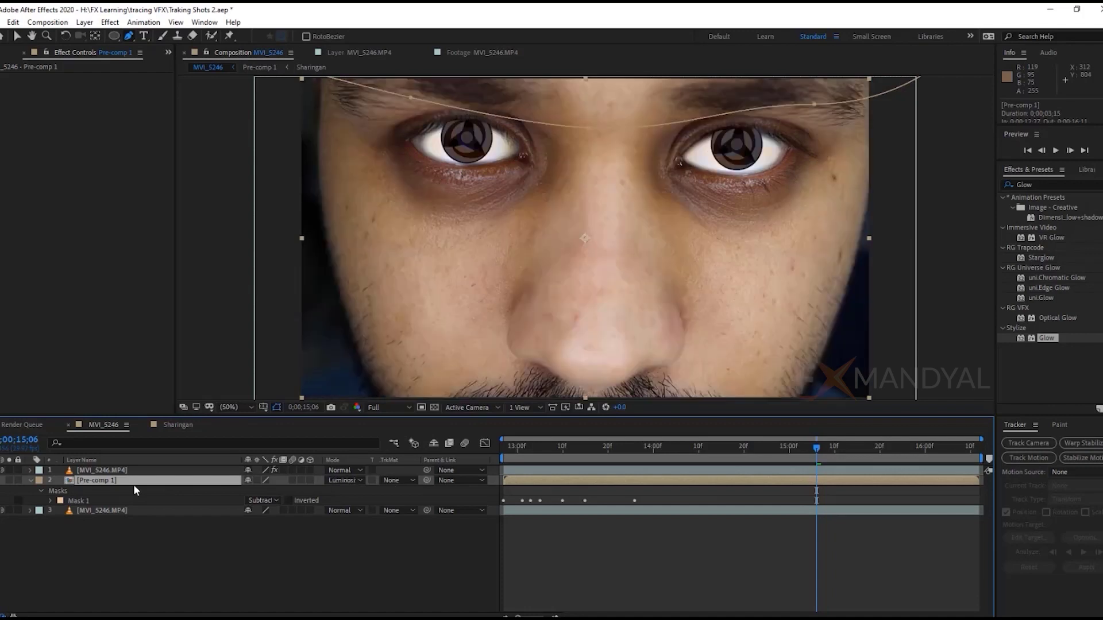
key(shift+equal)
key(shift+equal)
key(shift+equal)
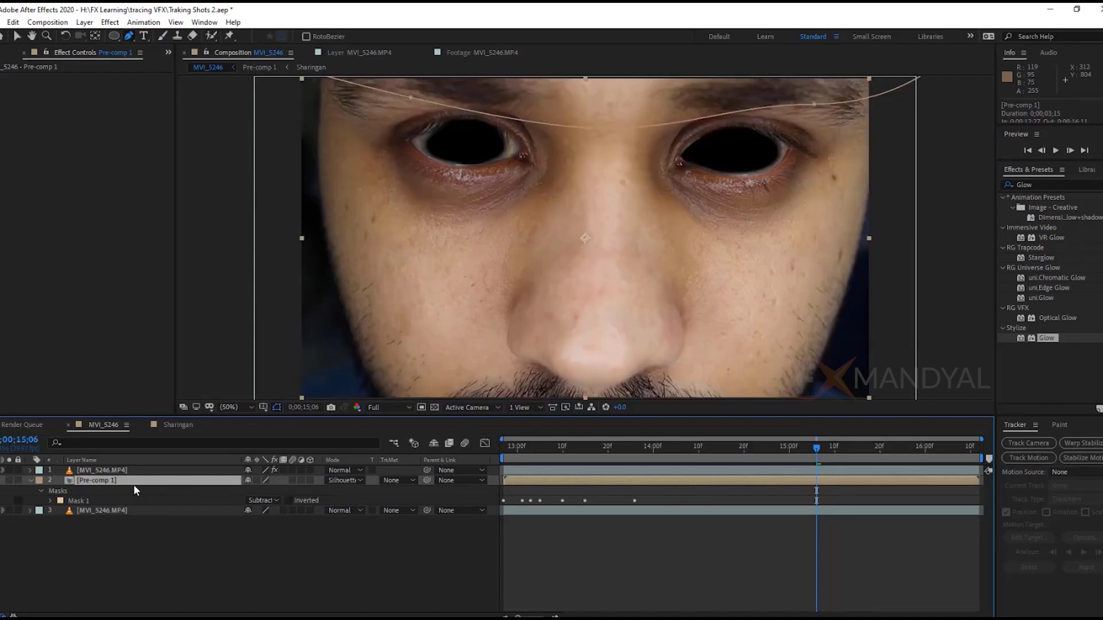
key(shift+equal)
click(111, 481)
- Set Pre-comp 1's blend mode to Lighten and reselect the pre-comp layer
key(Return)
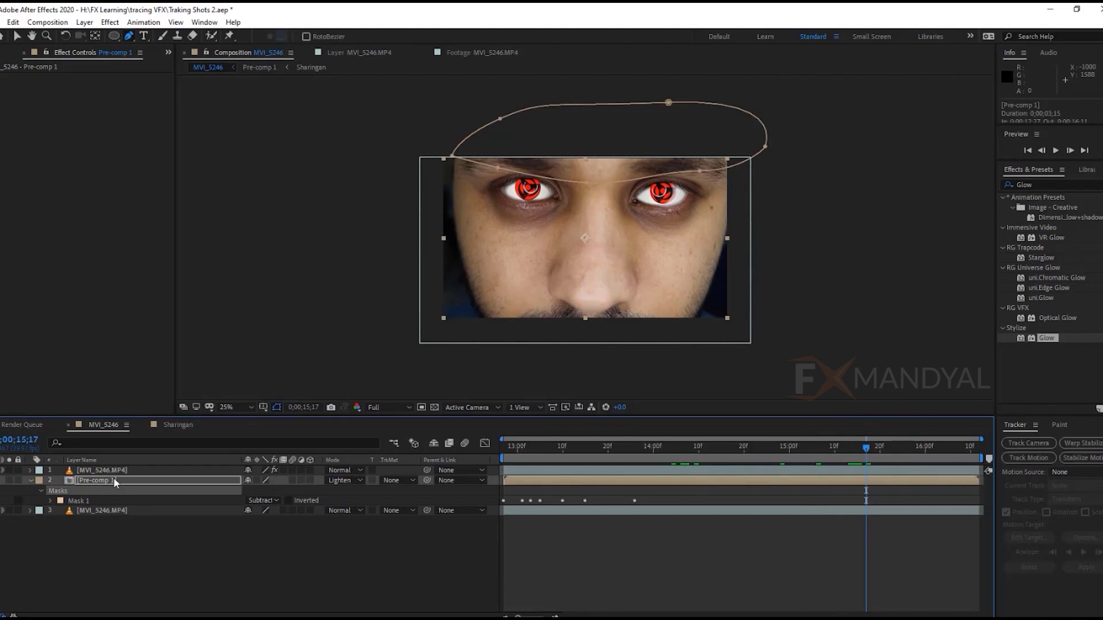
click(114, 472)
click(113, 480)
click(116, 472)
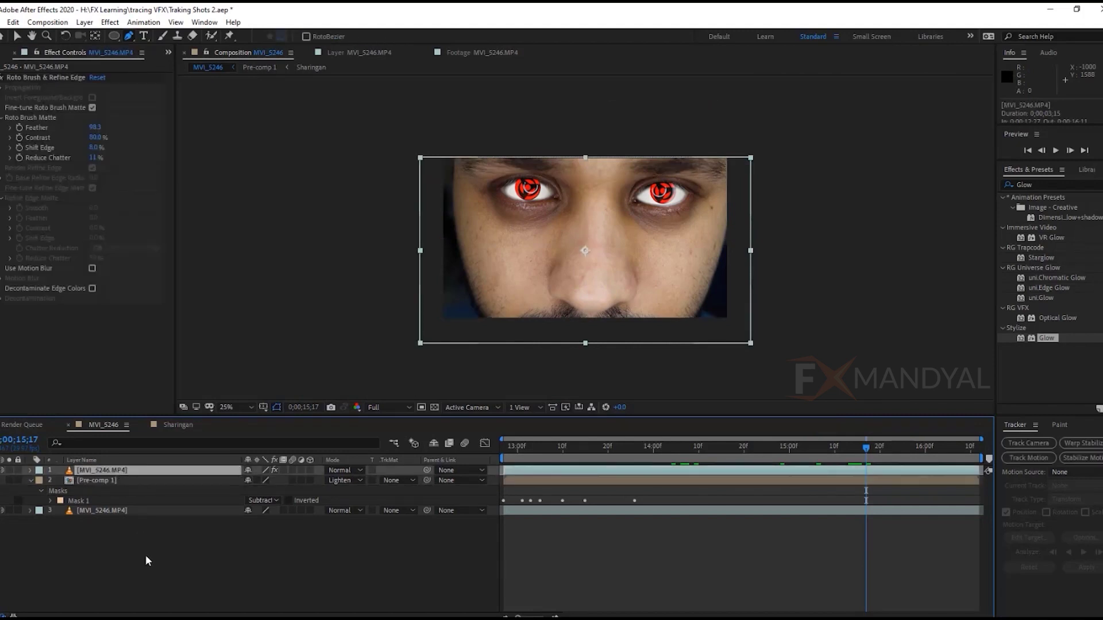
click(114, 481)
- Add a new adjustment layer and apply the Point Zoom effect found by searching 'Zoom'
right_click(181, 534)
mouse_move(253, 406)
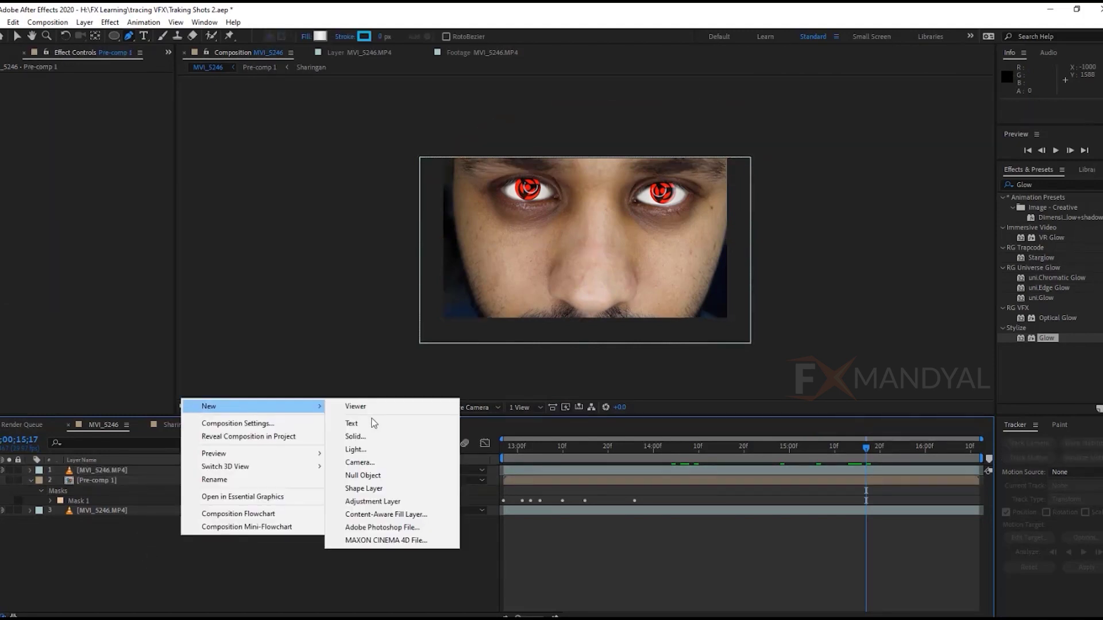
click(373, 502)
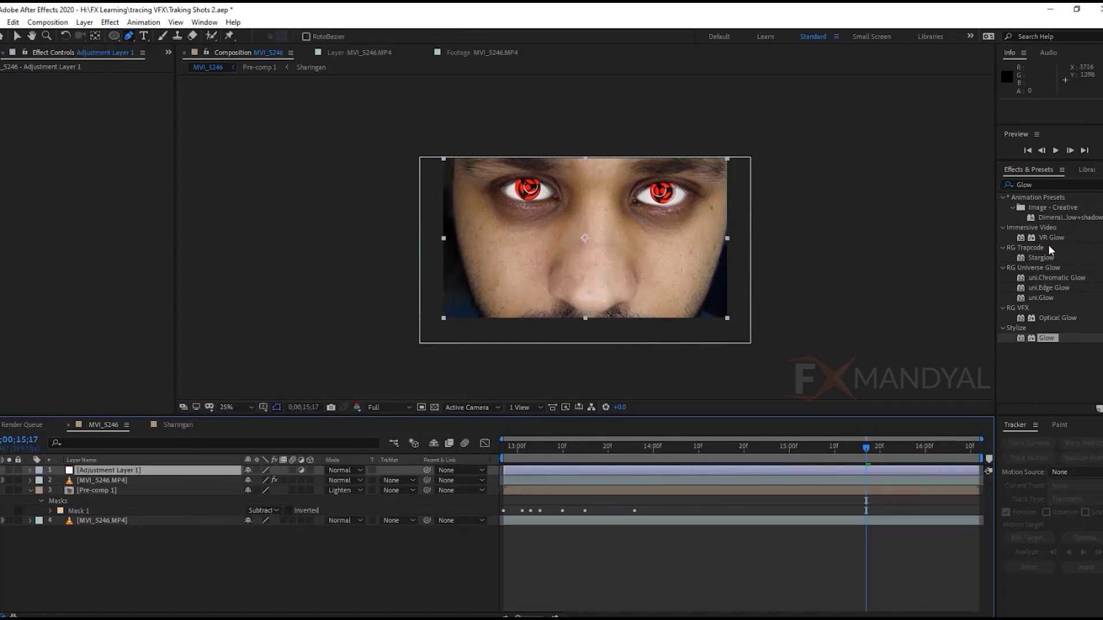
triple_click(1028, 184)
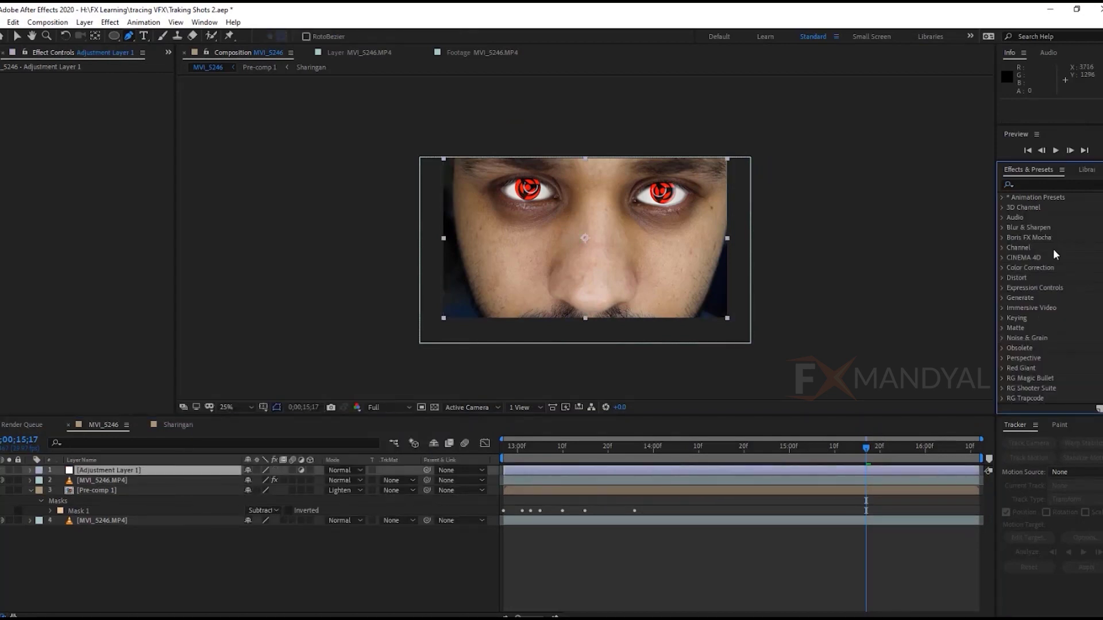
text(Zoom)
drag(1051, 338, 142, 262)
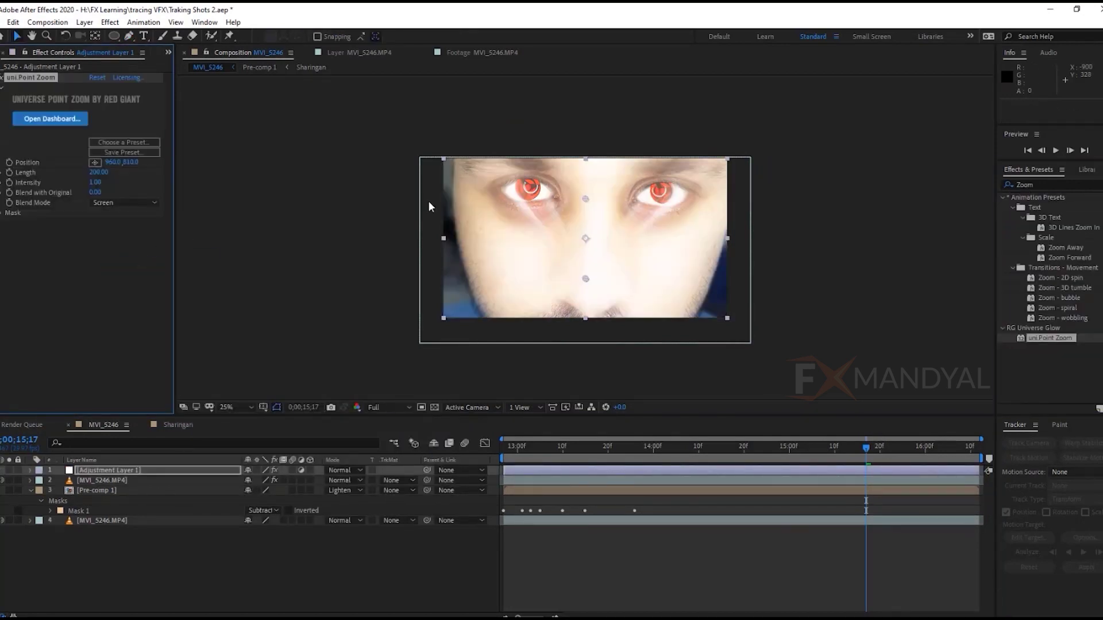
- Move the Point Zoom centre up to sit between the eyes
drag(586, 286, 590, 200)
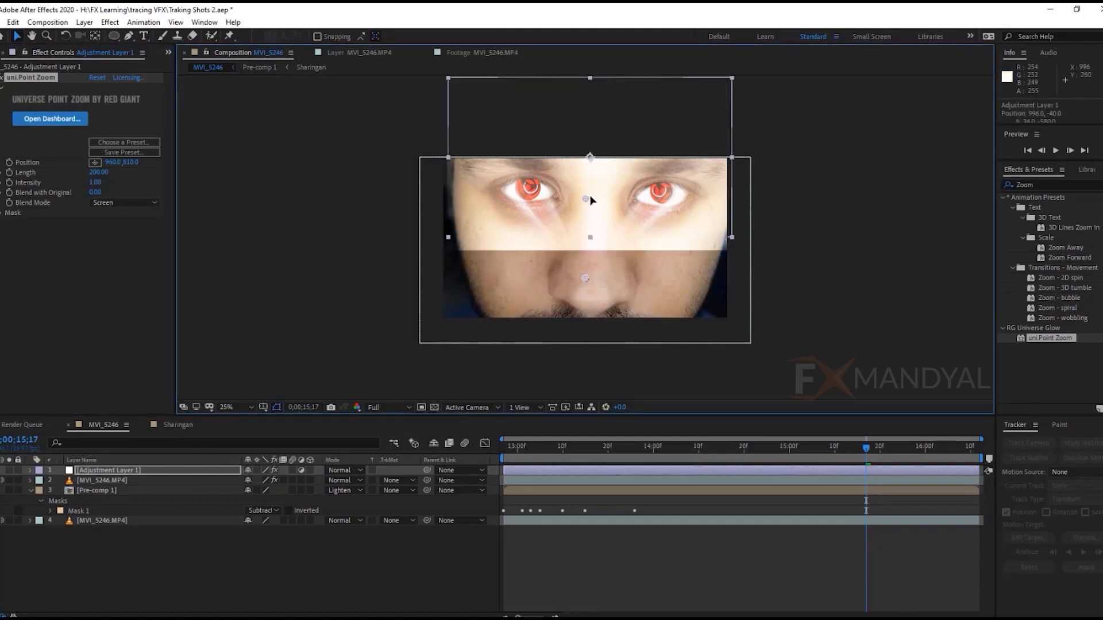
key(ctrl+z)
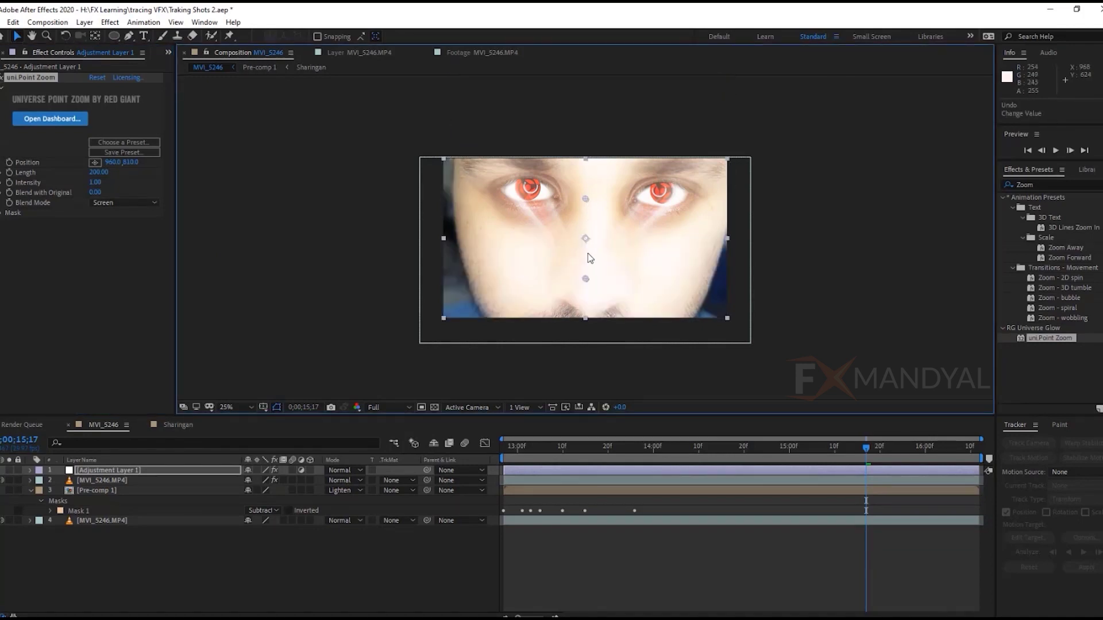
mouse_move(587, 281)
mouse_down()
mouse_move(590, 207)
mouse_move(684, 196)
mouse_up()
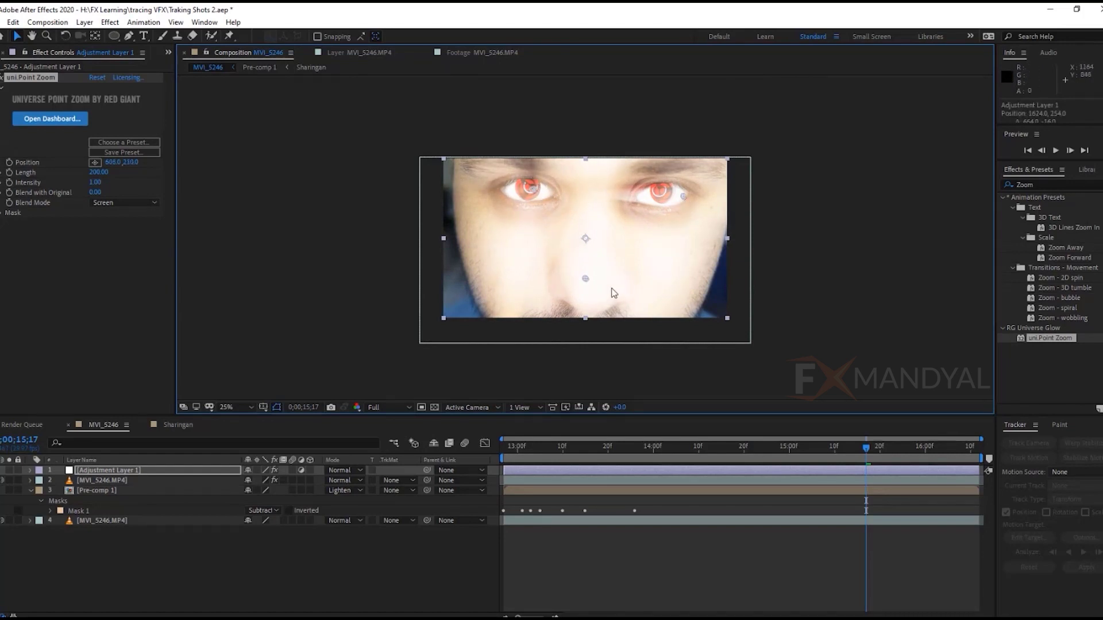
drag(586, 279, 593, 193)
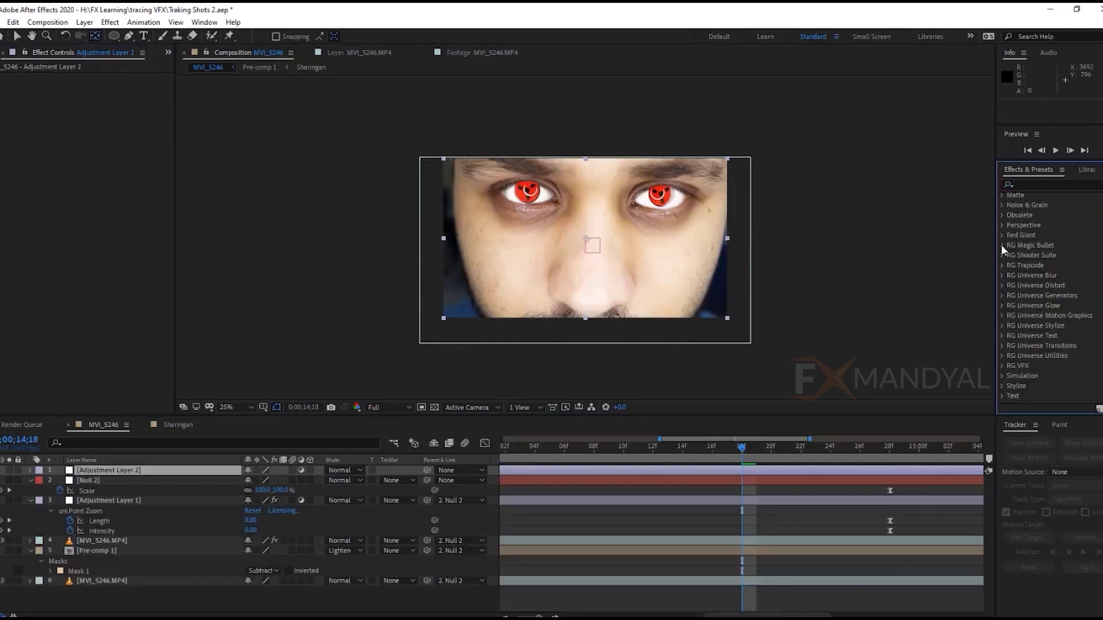
- Apply Magic Bullet Looks to the top adjustment layer using the Palefellow look
drag(1047, 297, 141, 260)
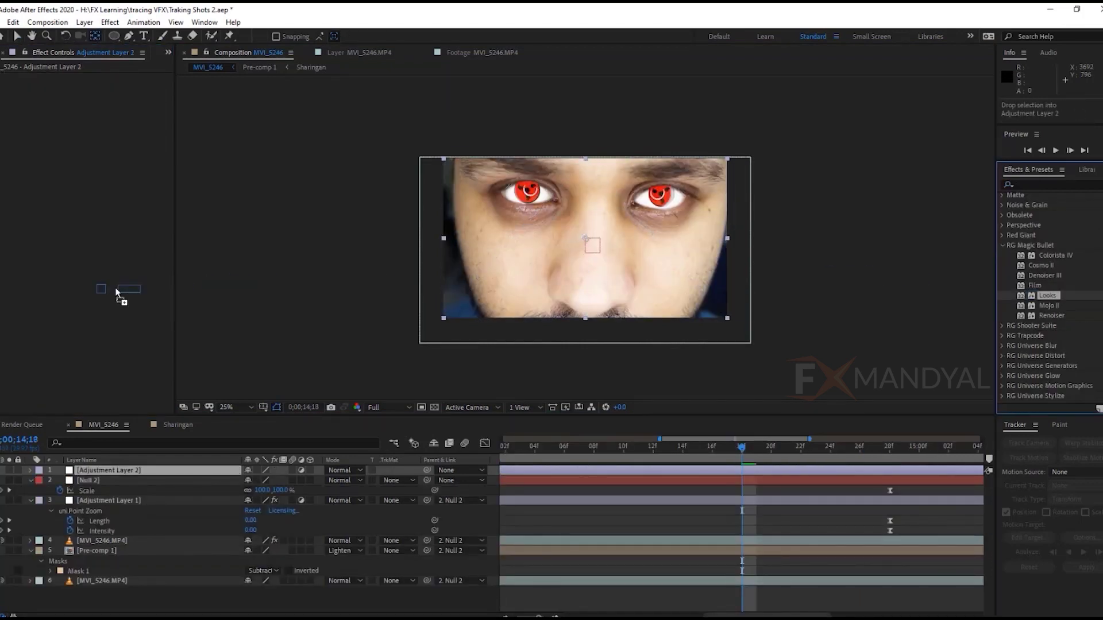
click(27, 140)
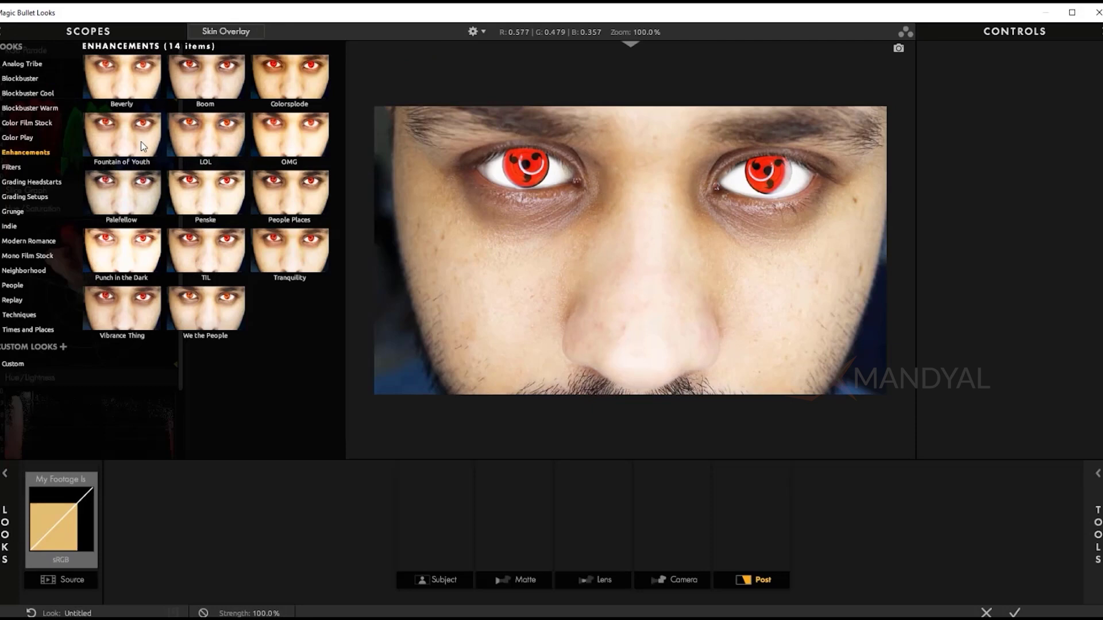
click(134, 145)
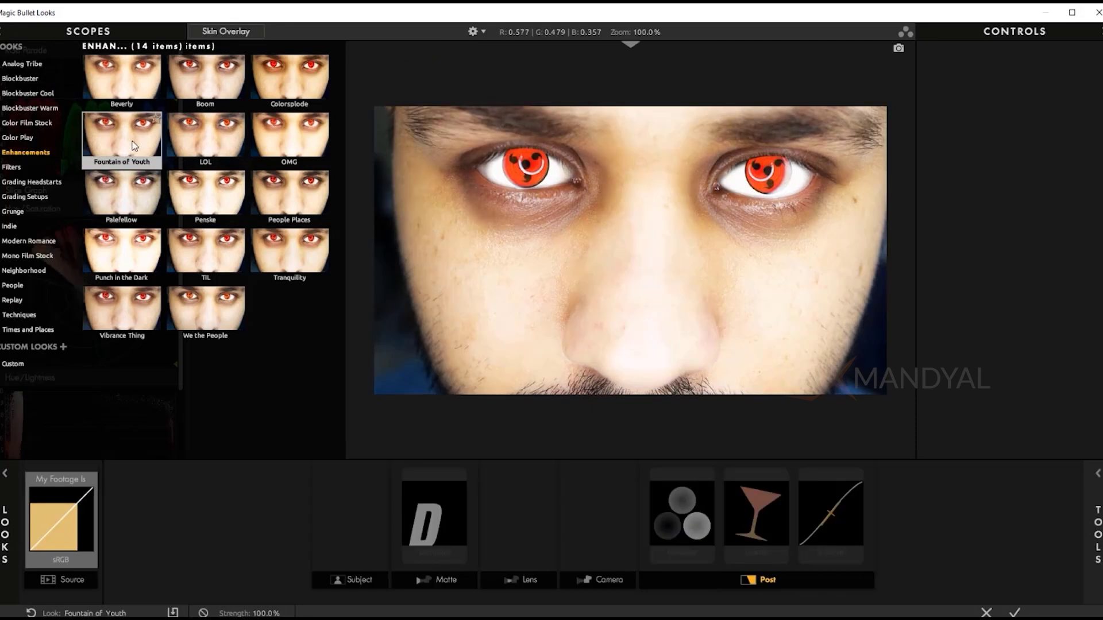
click(141, 221)
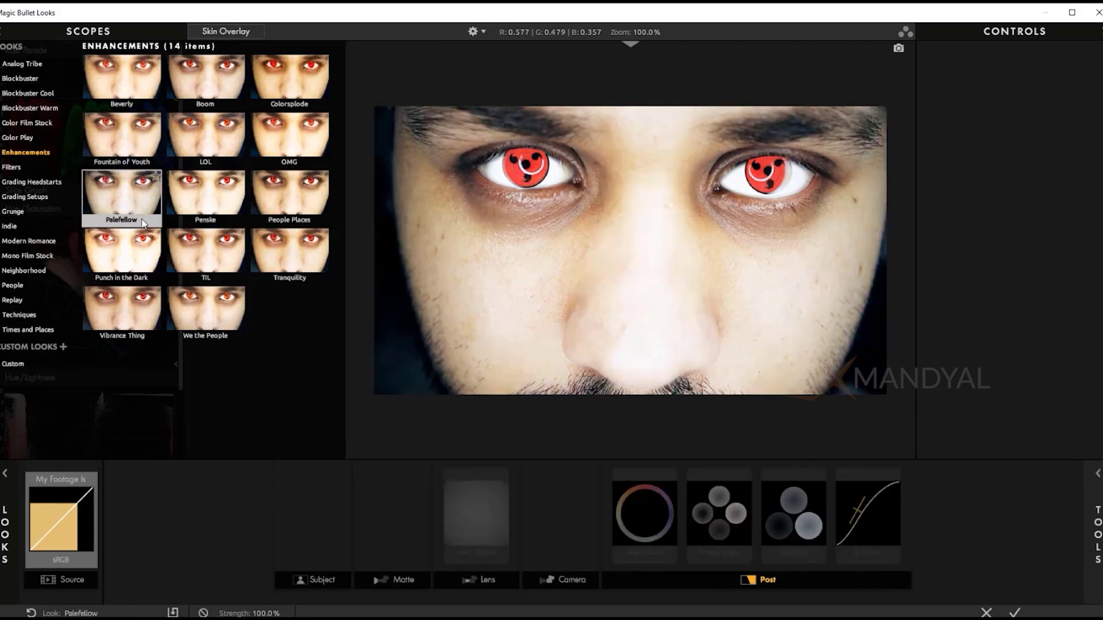
click(719, 514)
click(1014, 610)
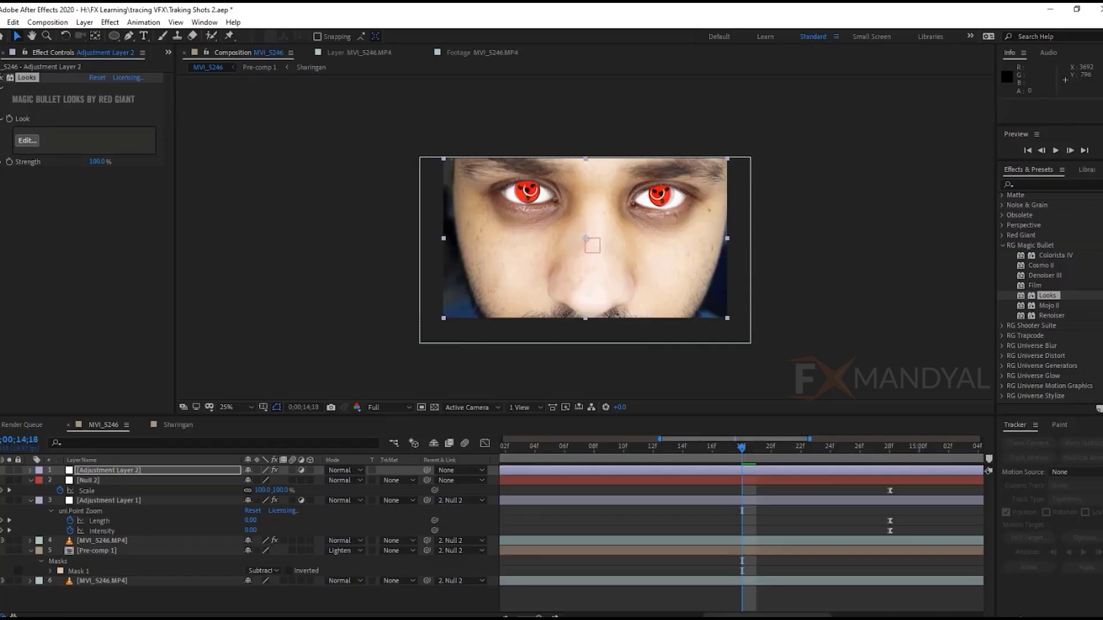
- Apply Curves to MVI_5246.MP4 and drag two points into a darker contrast curve
drag(722, 460, 897, 463)
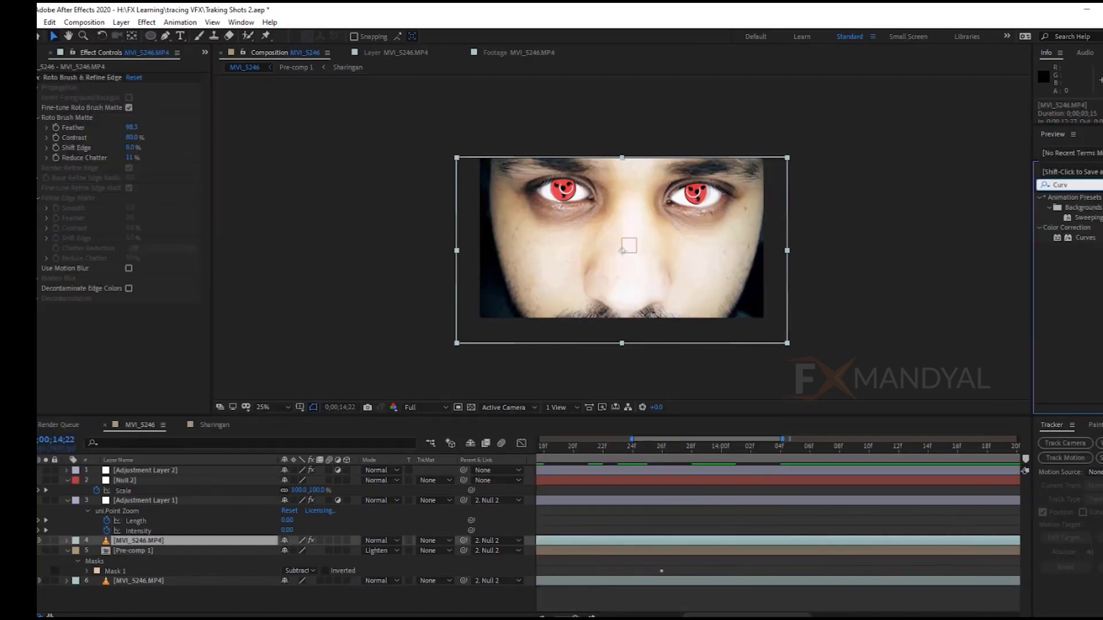
double_click(1087, 239)
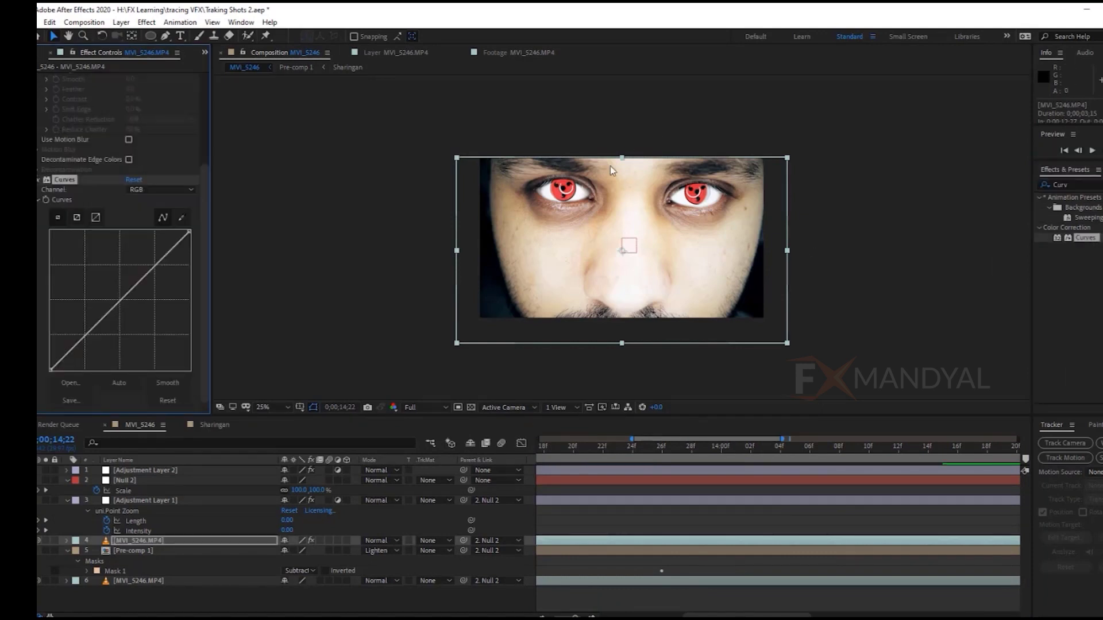
key(period)
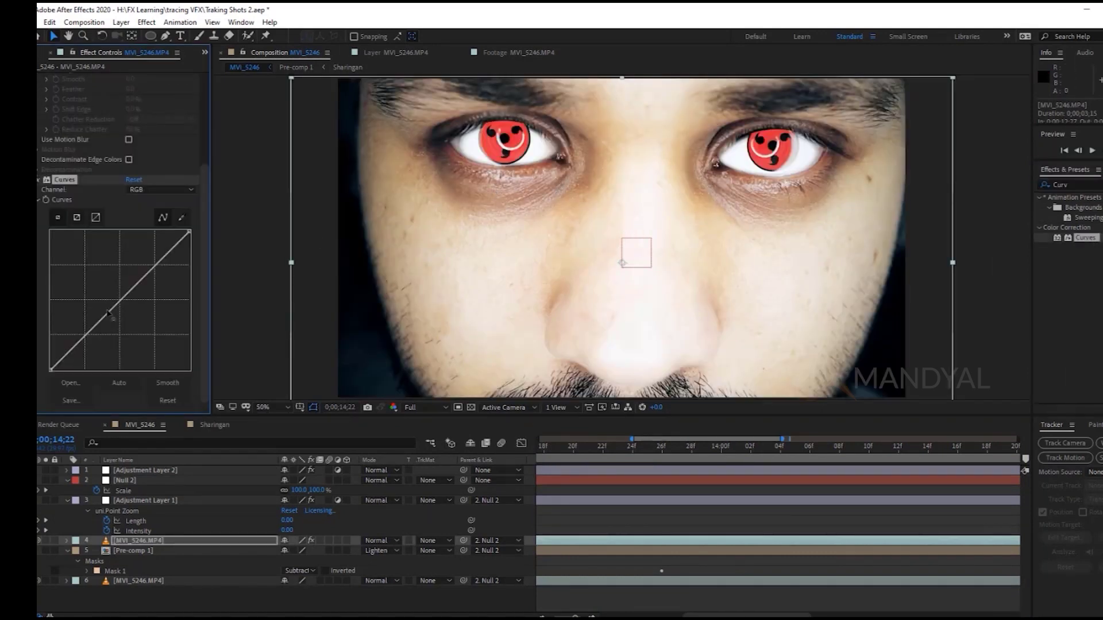
drag(108, 313, 110, 339)
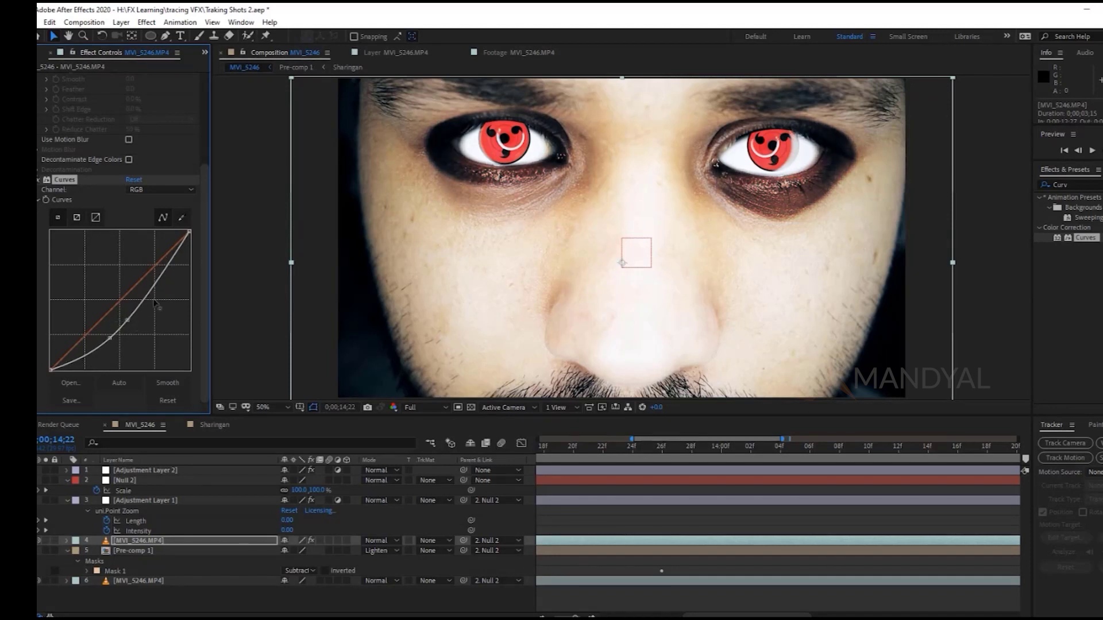
mouse_move(131, 319)
mouse_down()
mouse_move(131, 278)
mouse_move(148, 297)
mouse_up()
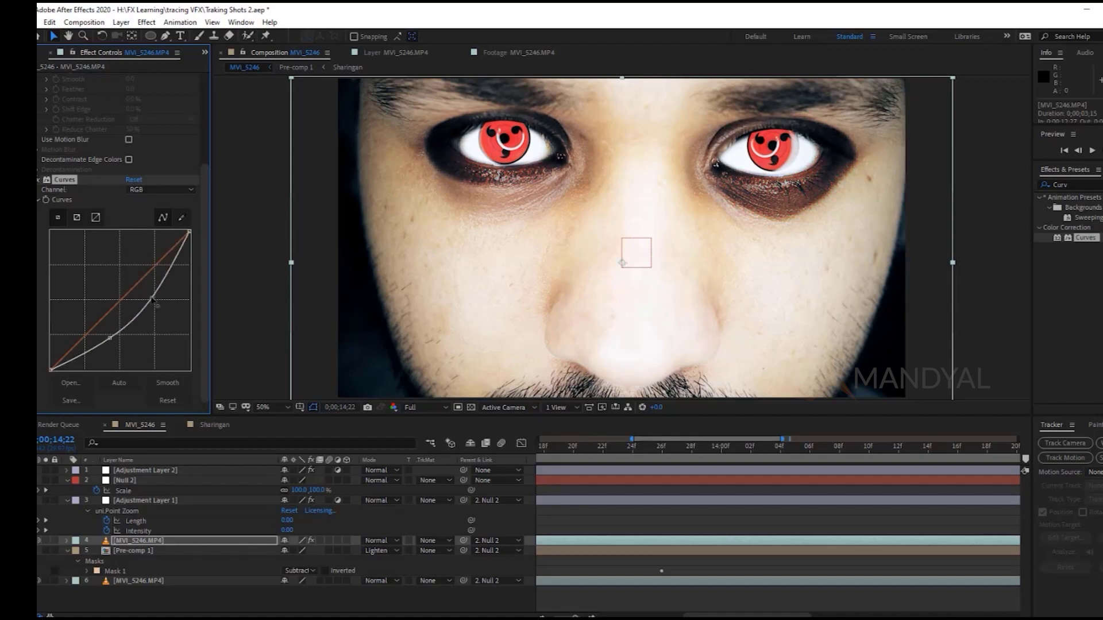
- Step back through earlier frames to review the darkened grade
click(766, 447)
click(677, 447)
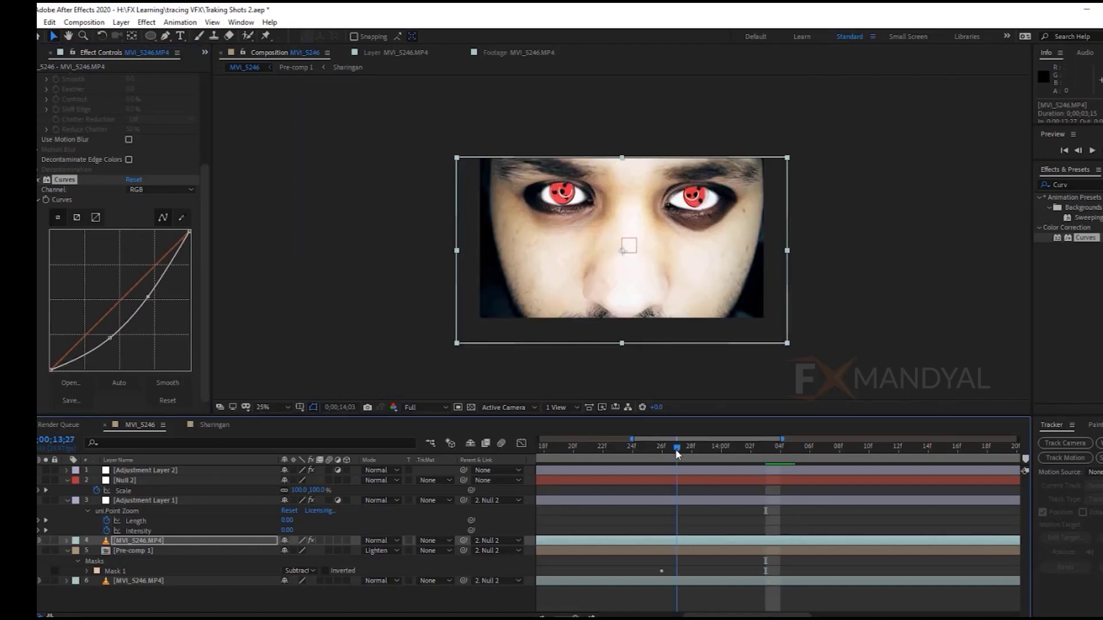
click(616, 457)
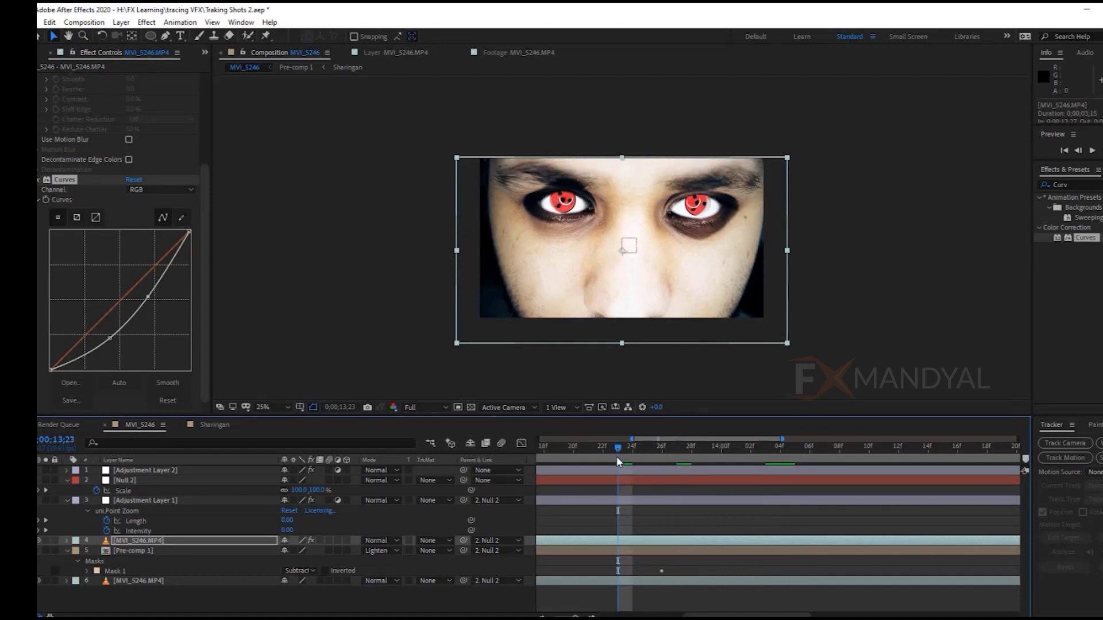
mouse_move(602, 453)
mouse_down()
mouse_move(520, 455)
mouse_move(605, 449)
mouse_up()
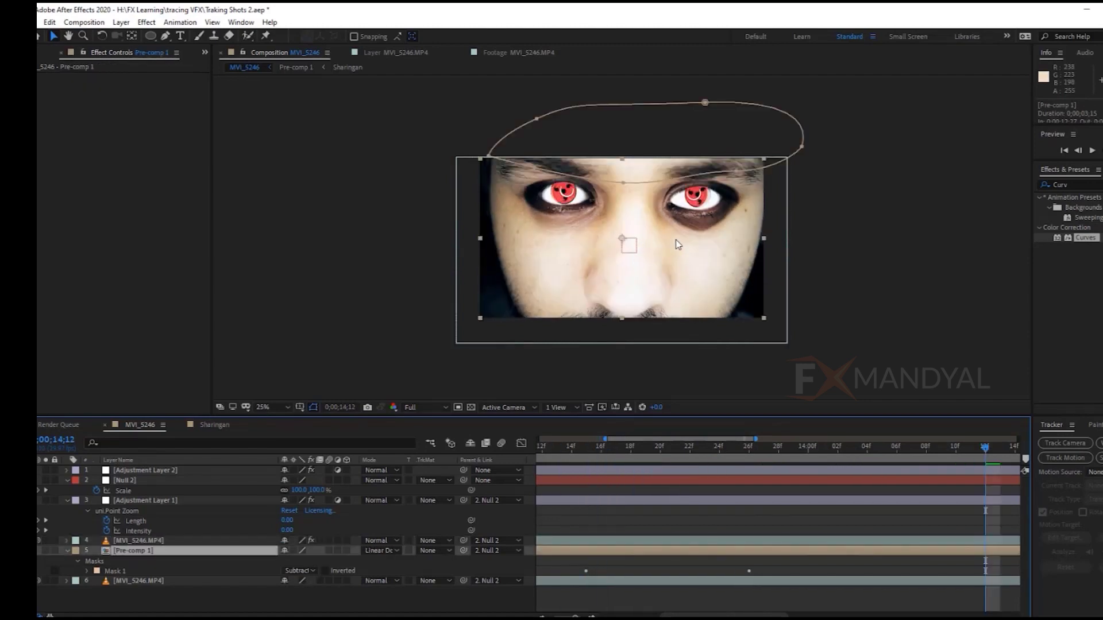
- Cycle Pre-comp 1's blend mode through Overlay and Vivid Light to Subtract, then deselect it
key(shift+equal)
key(shift+equal)
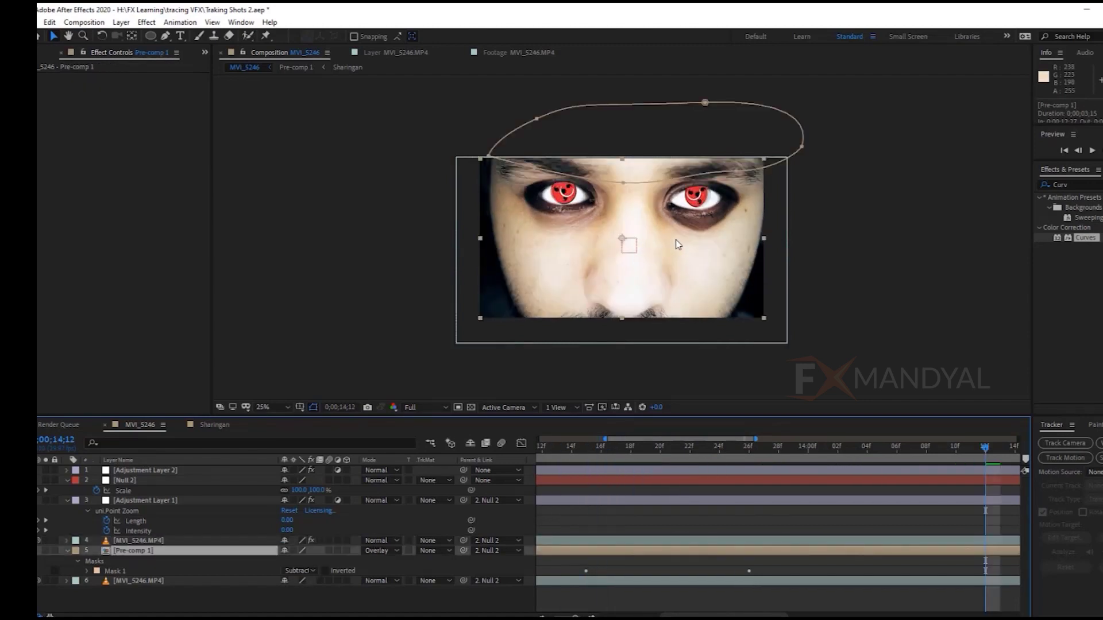
key(shift+equal)
key(shift+equal)
key(shift+equal)
key(shift+equal)
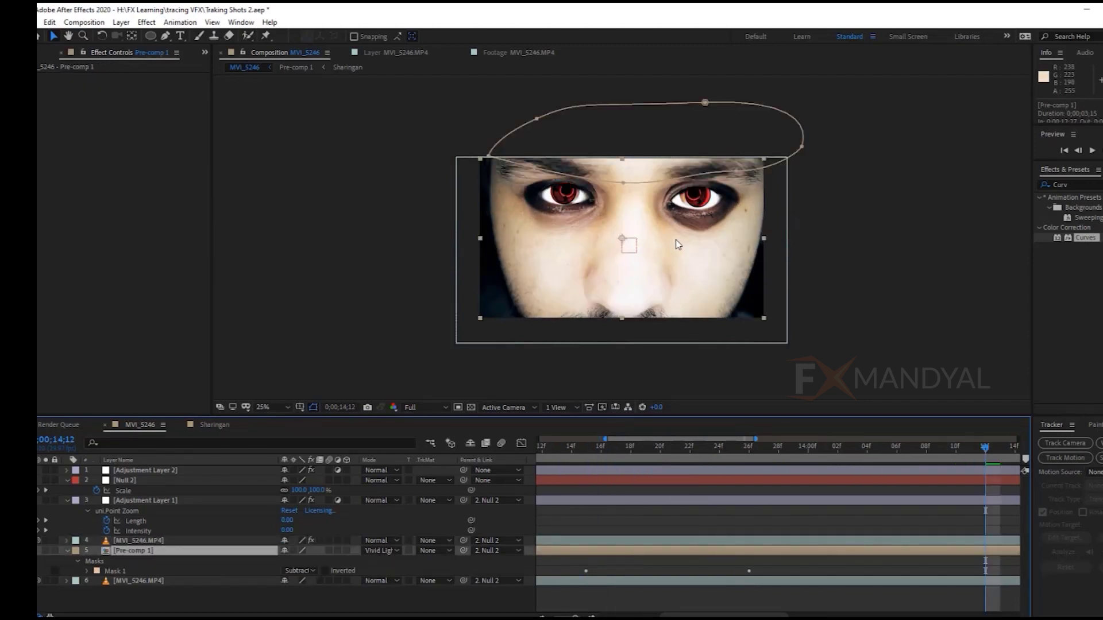
key(shift+equal)
key(shift+equal)
key(shift+equal)
key(shift+equal)
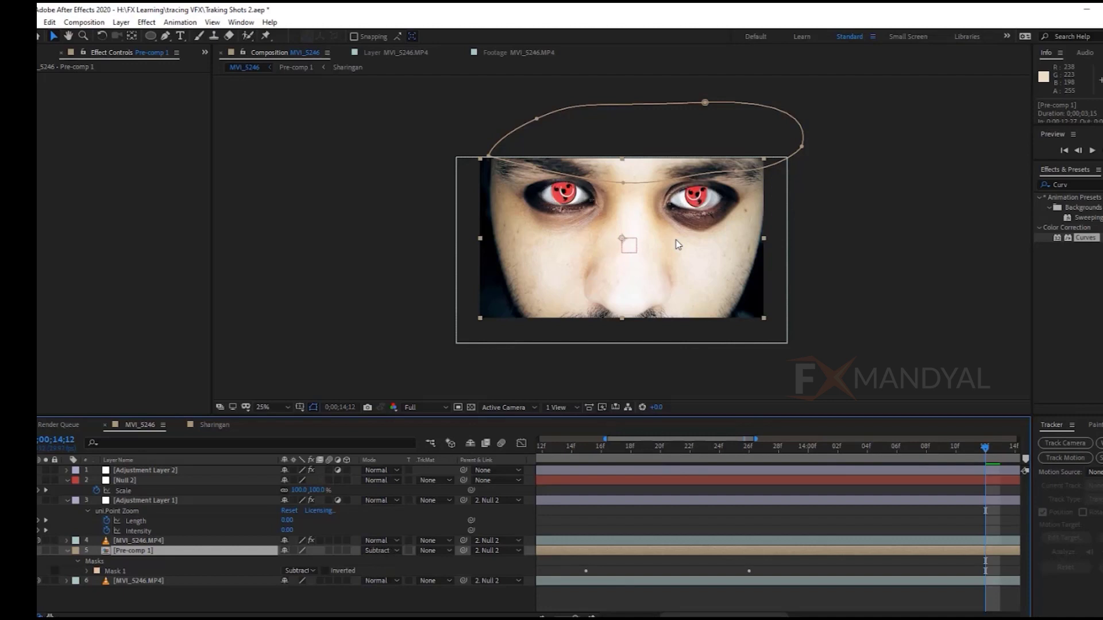
key(shift+equal)
click(295, 217)
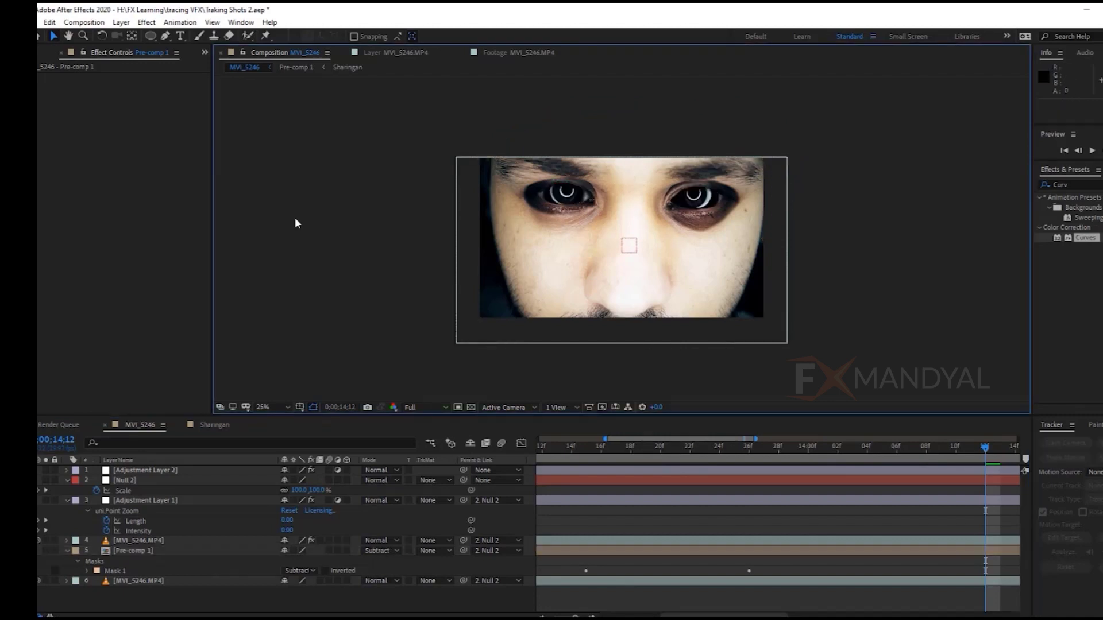